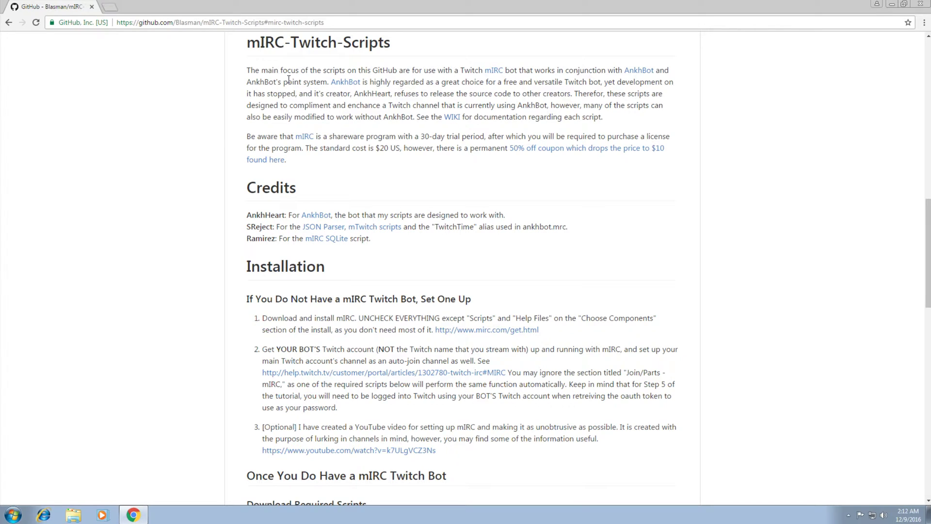
# Step: Open the mIRC download page linked in the GitHub installation instructions and download the mIRC installer
pyautogui.moveTo(248, 68); pyautogui.dragTo(420, 240)
pyautogui.click(323, 283)
pyautogui.scroll(-4, 323, 283)
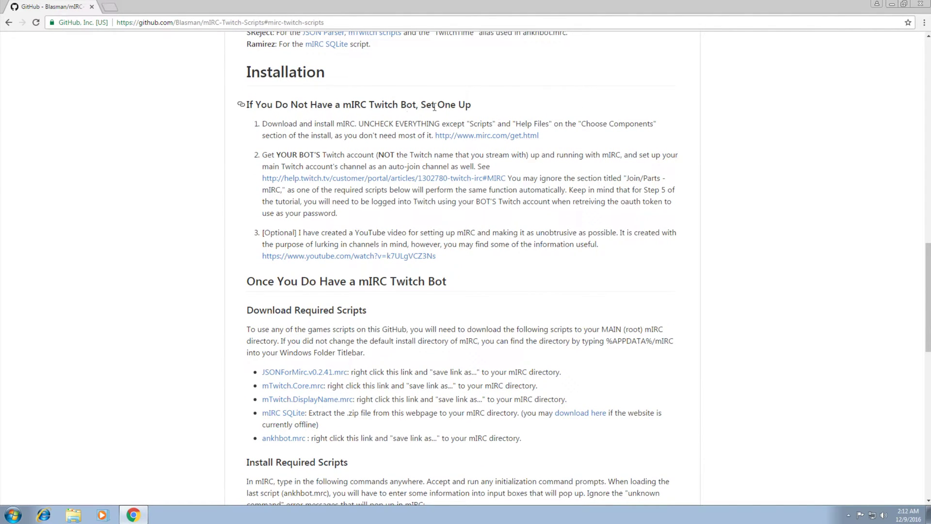
pyautogui.moveTo(264, 126); pyautogui.dragTo(359, 125)
pyautogui.click(390, 124)
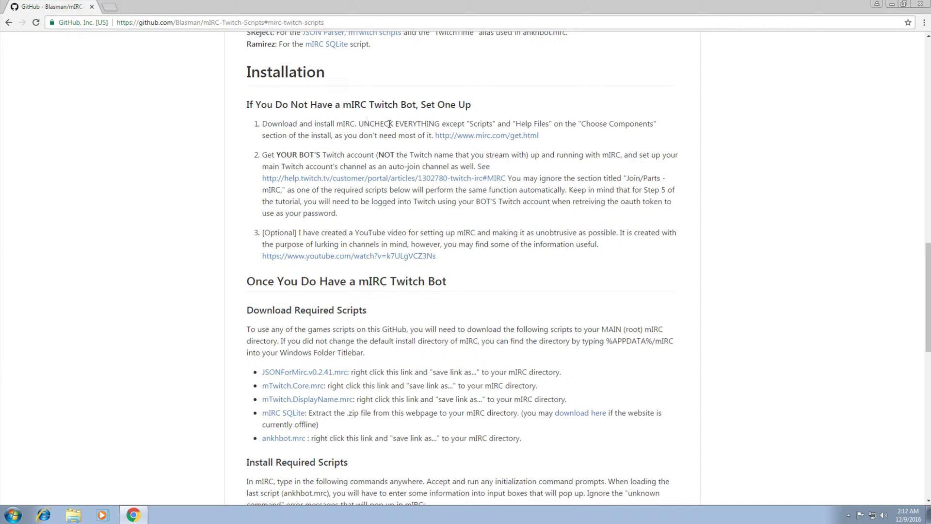
pyautogui.middleClick(456, 139)
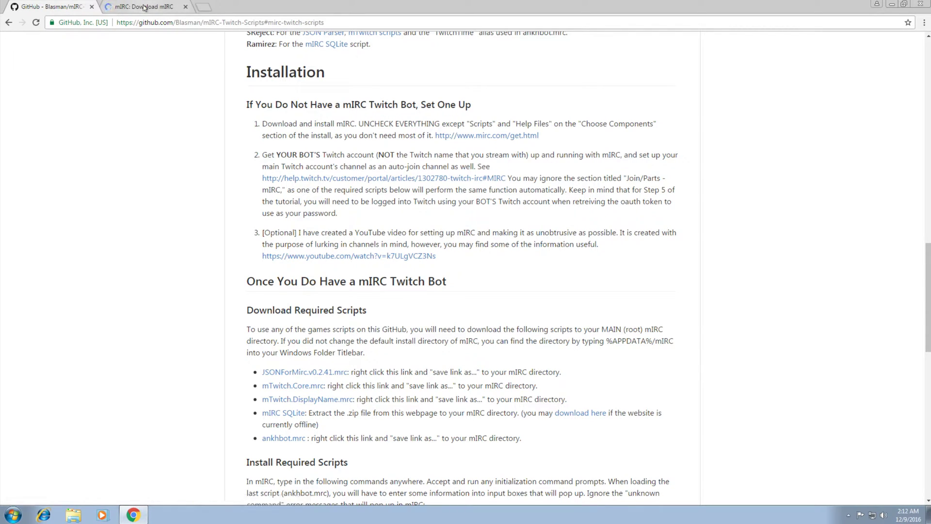
pyautogui.hotkey('ctrl', 'Tab')
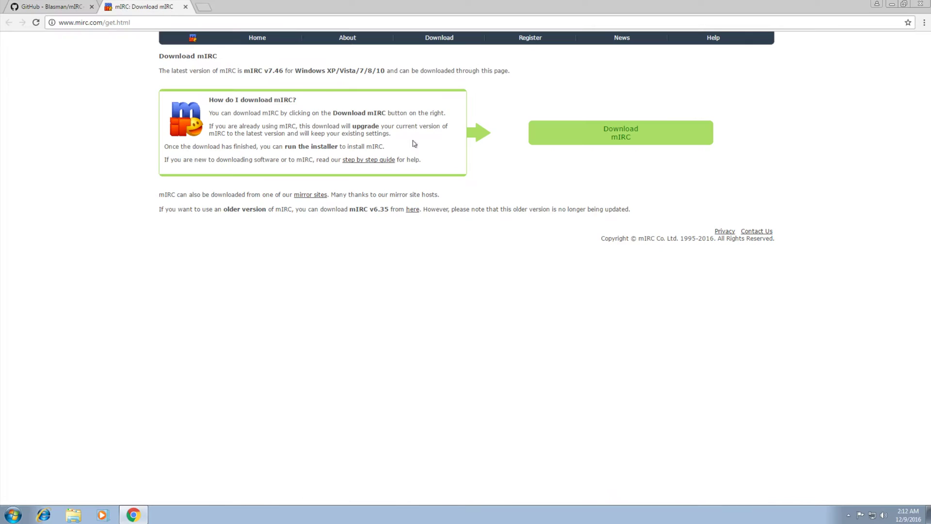
pyautogui.click(605, 137)
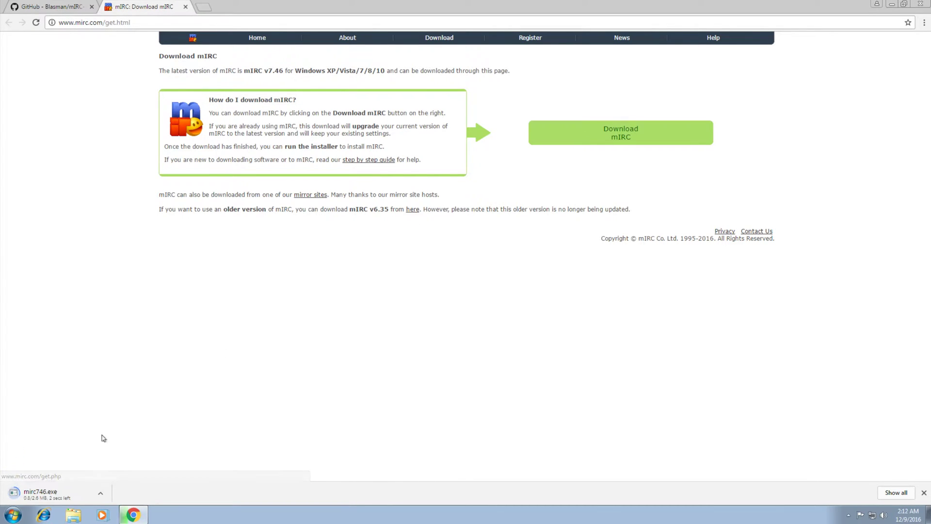
# Step: Run the downloaded mirc746.exe installer and accept the default install location
pyautogui.click(68, 495)
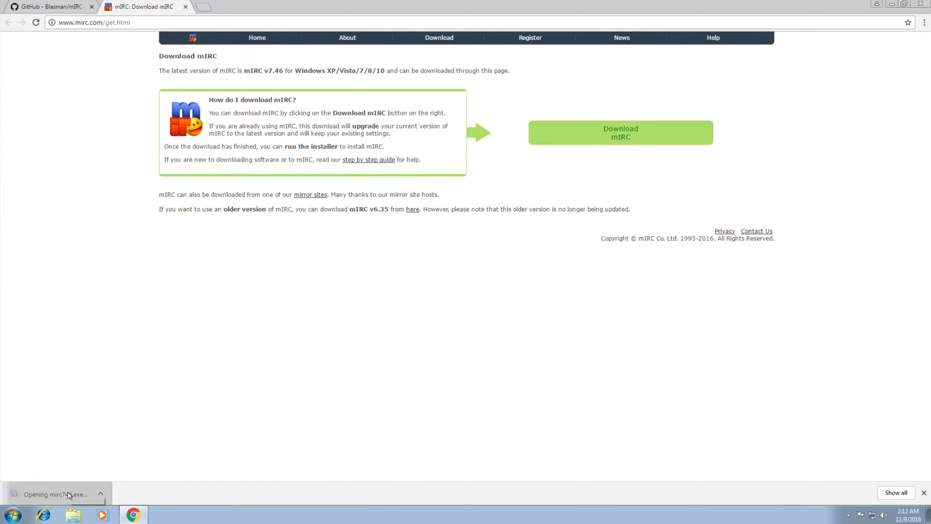
pyautogui.click(494, 266)
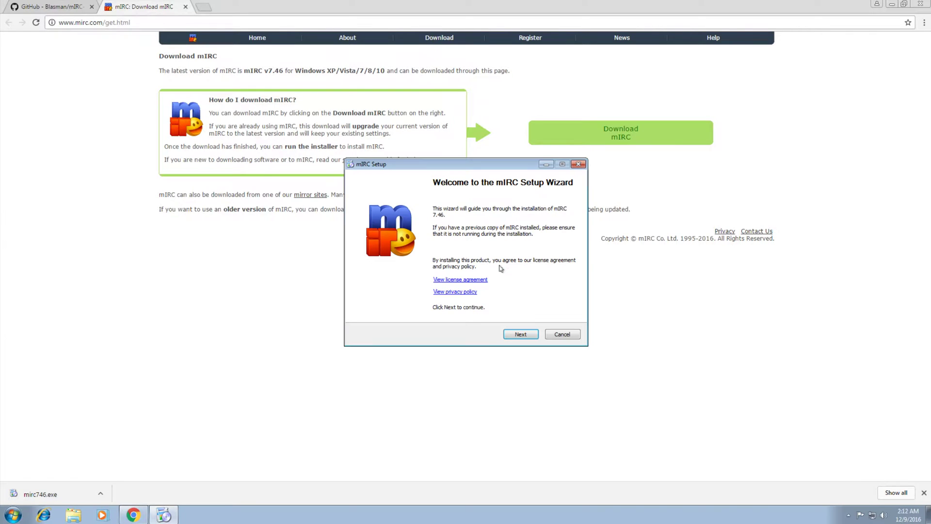
pyautogui.click(518, 335)
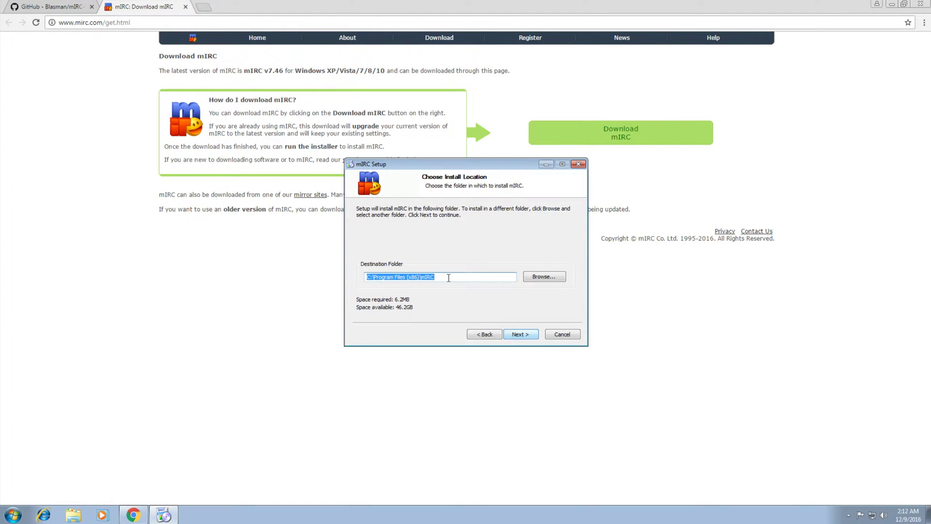
pyautogui.click(529, 335)
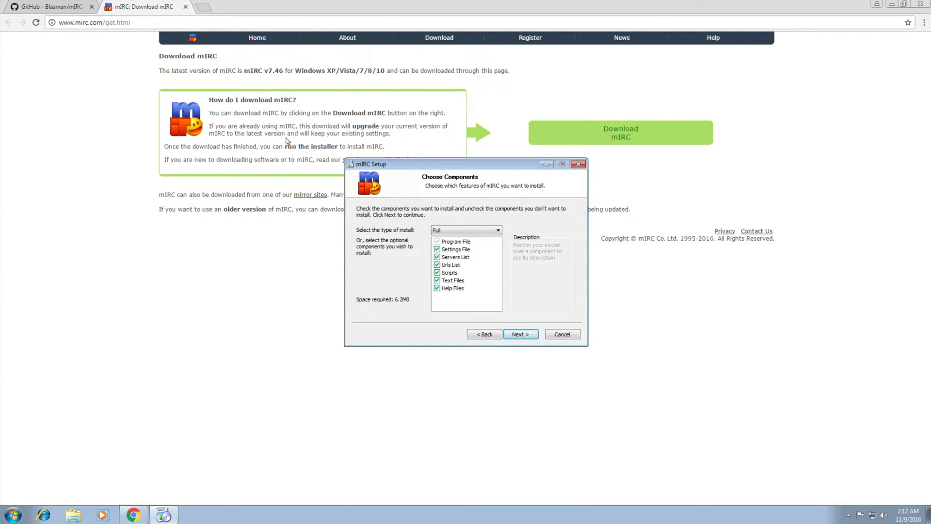
# Step: Close the mIRC download page and exclude Settings File, Servers List, Urls List and Text Files from the components to install
pyautogui.click(185, 6)
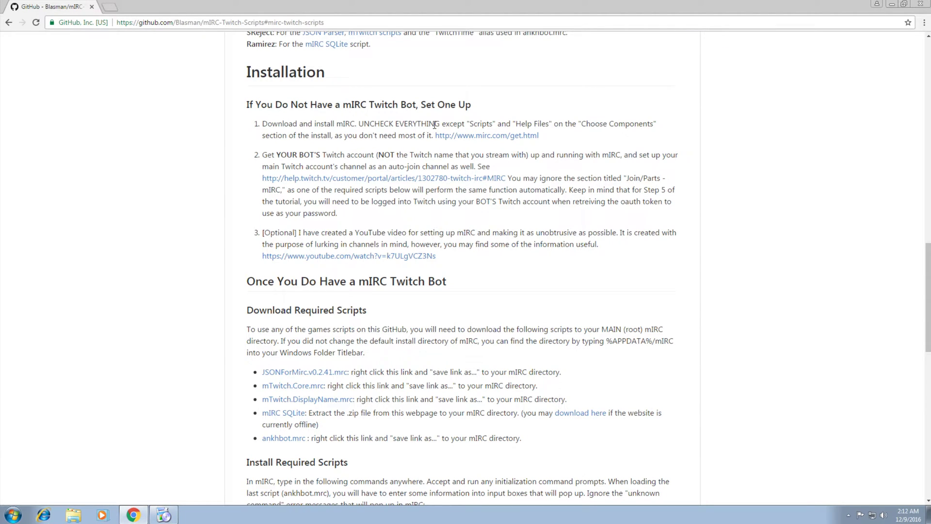
pyautogui.hotkey('alt', 'Tab')
pyautogui.click(437, 249)
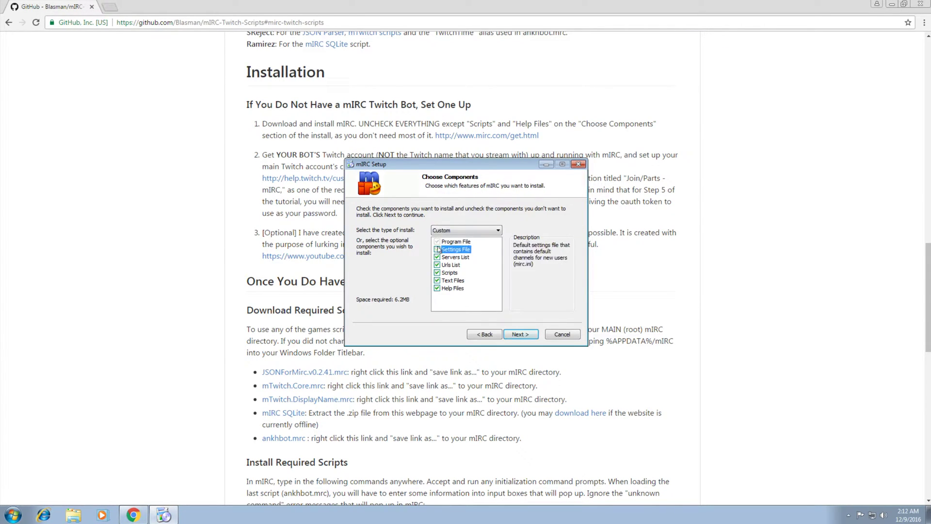
pyautogui.click(438, 257)
pyautogui.click(437, 265)
pyautogui.click(437, 281)
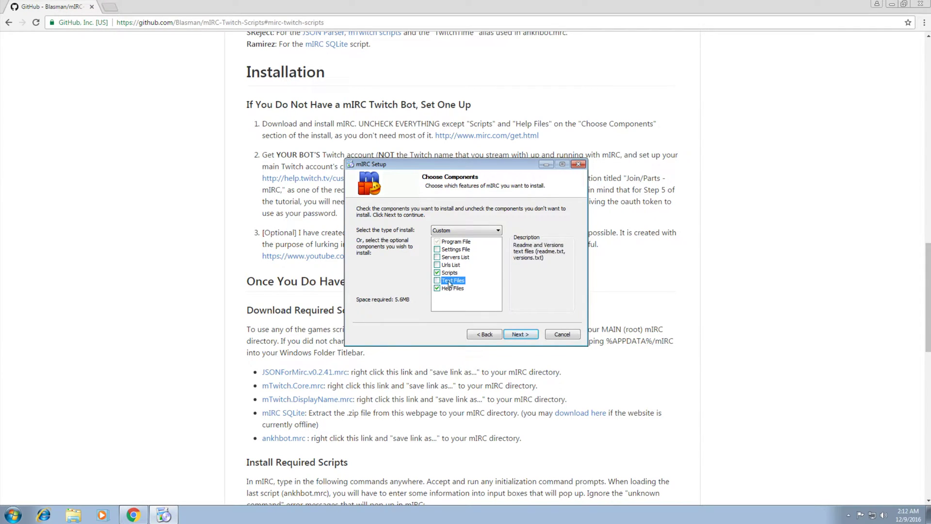
pyautogui.click(517, 334)
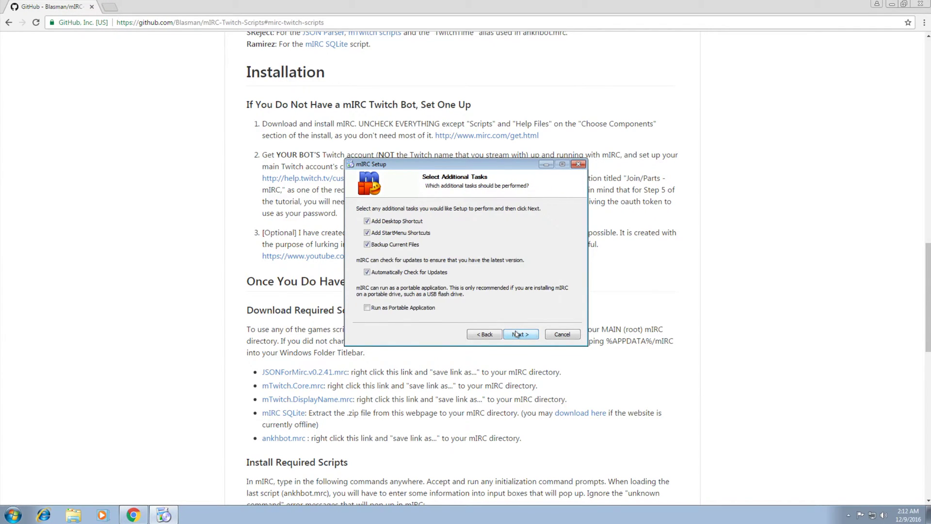
# Step: Install mIRC with the default additional tasks and finish setup with Run mIRC enabled
pyautogui.click(517, 334)
pyautogui.click(517, 334)
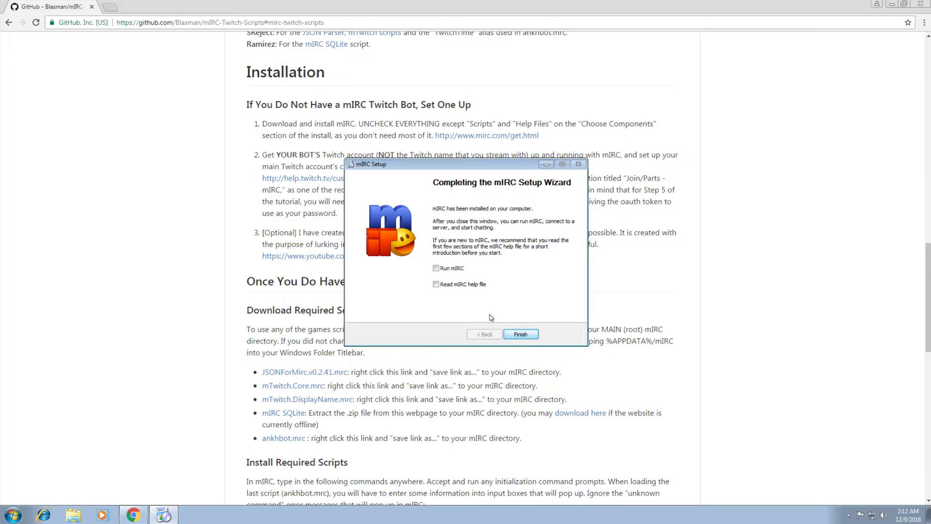
pyautogui.click(450, 268)
pyautogui.click(516, 334)
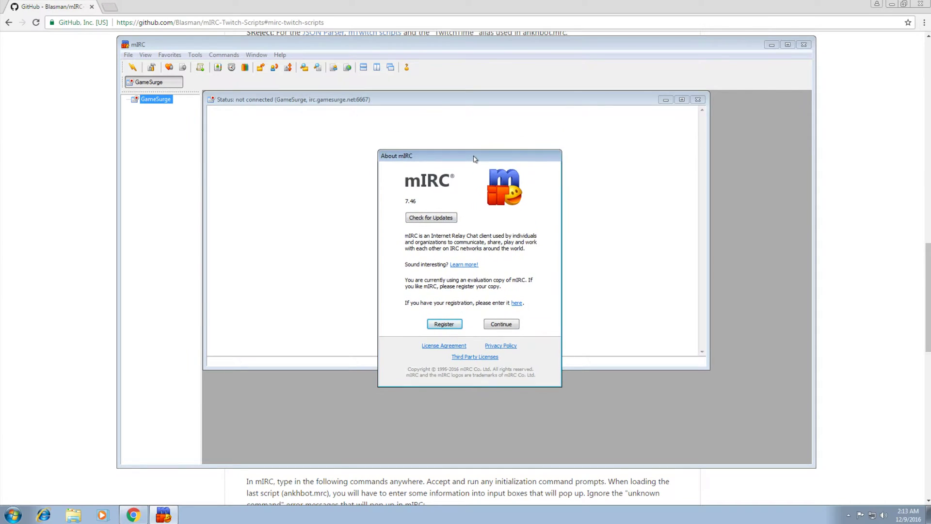
# Step: Continue past the About mIRC evaluation notice without registering
pyautogui.moveTo(470, 140); pyautogui.dragTo(467, 124)
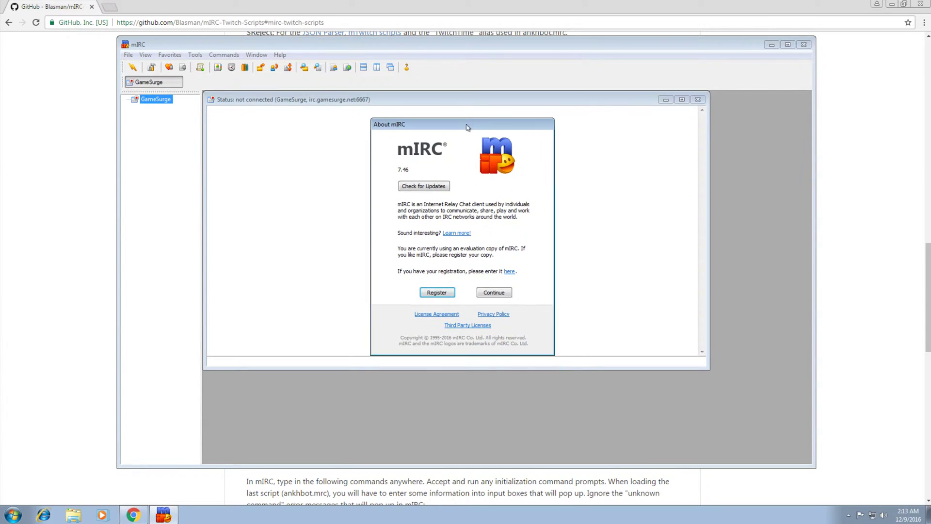
pyautogui.click(495, 295)
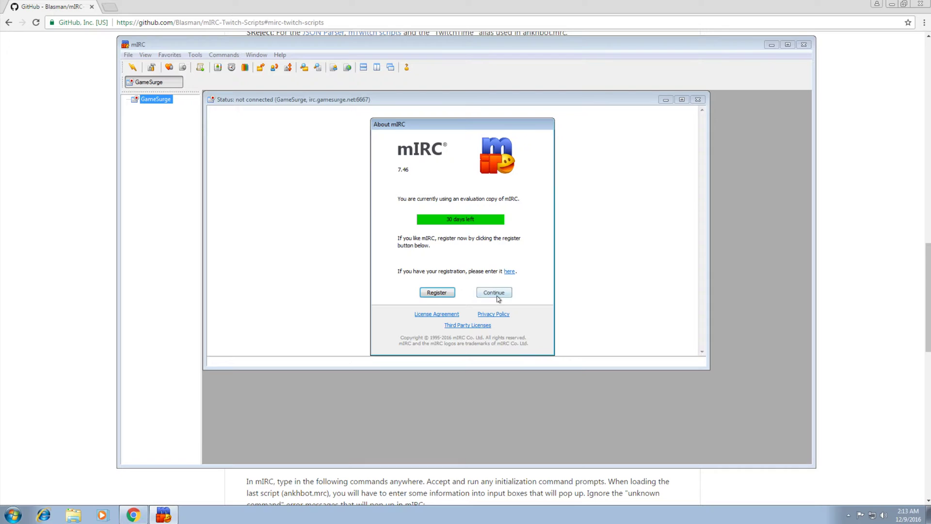
pyautogui.click(495, 293)
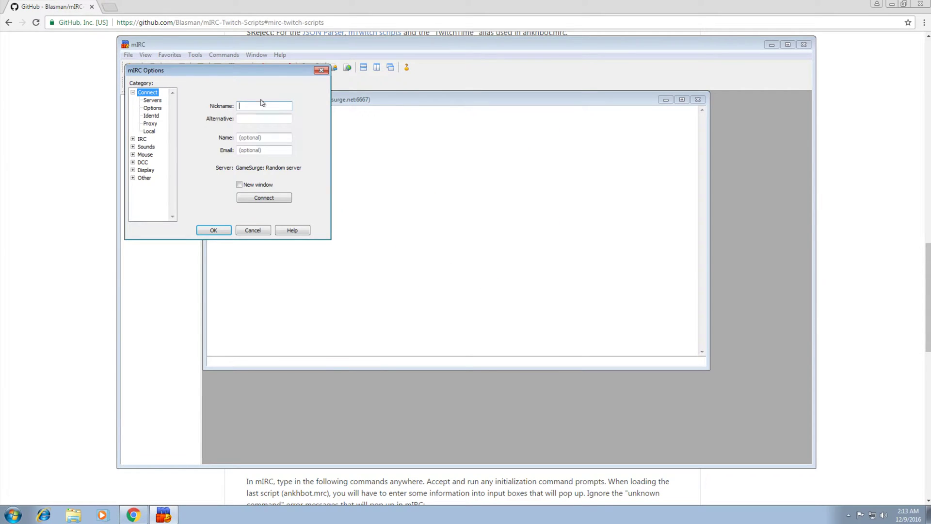
# Step: Return to the GitHub instructions in the browser and open the Twitch IRC help article linked in installation step 2
pyautogui.click(147, 15)
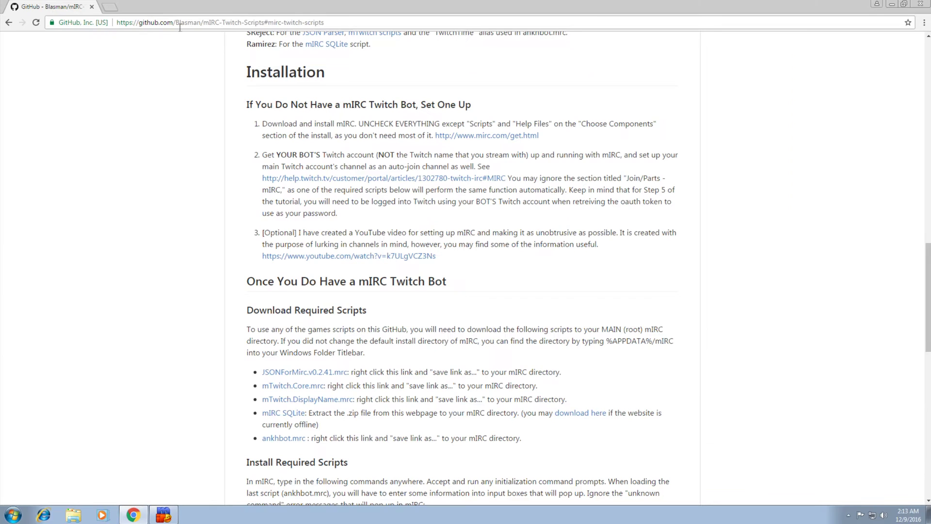
pyautogui.moveTo(265, 151); pyautogui.dragTo(310, 163)
pyautogui.click(318, 165)
pyautogui.moveTo(384, 157); pyautogui.dragTo(409, 158)
pyautogui.click(405, 158)
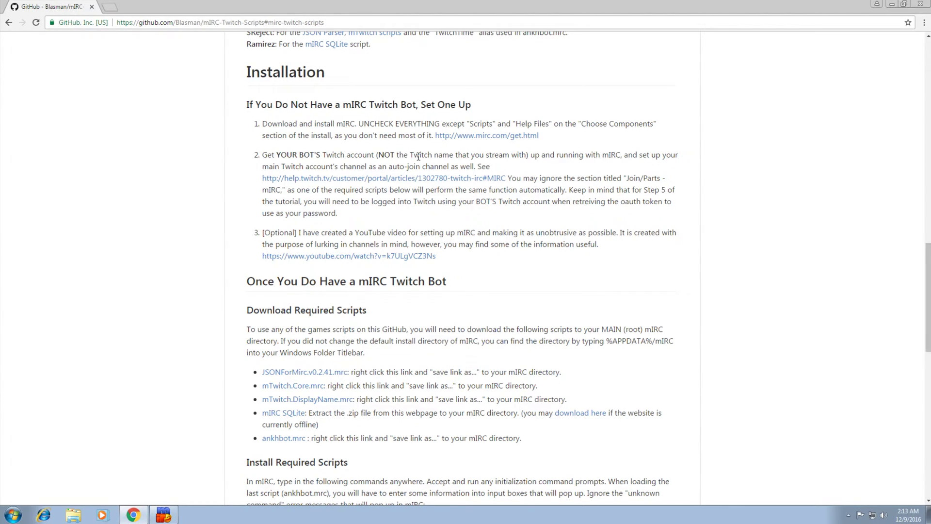
pyautogui.middleClick(364, 180)
pyautogui.click(134, 6)
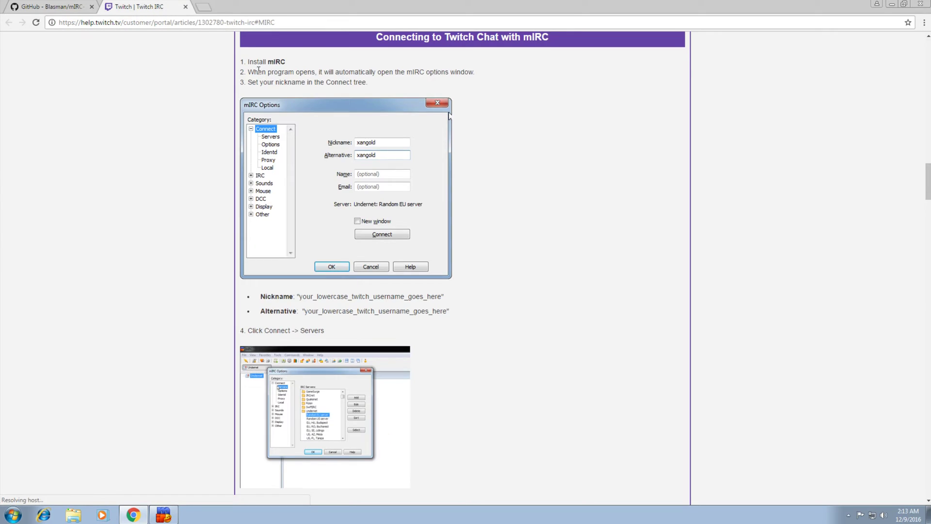
# Step: Following the Twitch guide's nickname instructions, set both the nickname and the alternative nickname in mIRC Options to blasbot
pyautogui.moveTo(257, 62); pyautogui.dragTo(469, 74)
pyautogui.click(285, 62)
pyautogui.click(462, 75)
pyautogui.click(376, 86)
pyautogui.moveTo(281, 82); pyautogui.dragTo(356, 84)
pyautogui.click(356, 84)
pyautogui.scroll(-5, 310, 84)
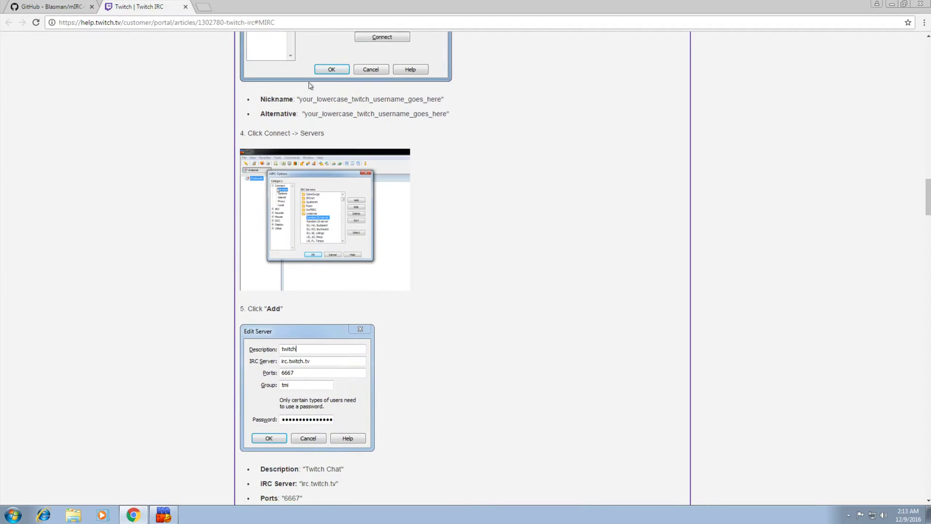
pyautogui.hotkey('alt', 'Tab')
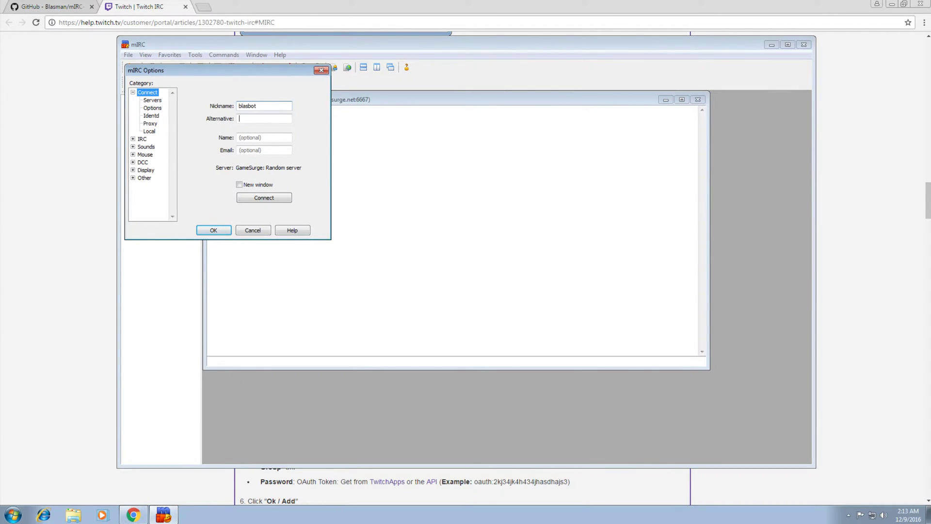
pyautogui.write('blasbot')
# Step: Following the Twitch guide, start adding a new IRC server in mIRC's server settings
pyautogui.hotkey('alt', 'Tab')
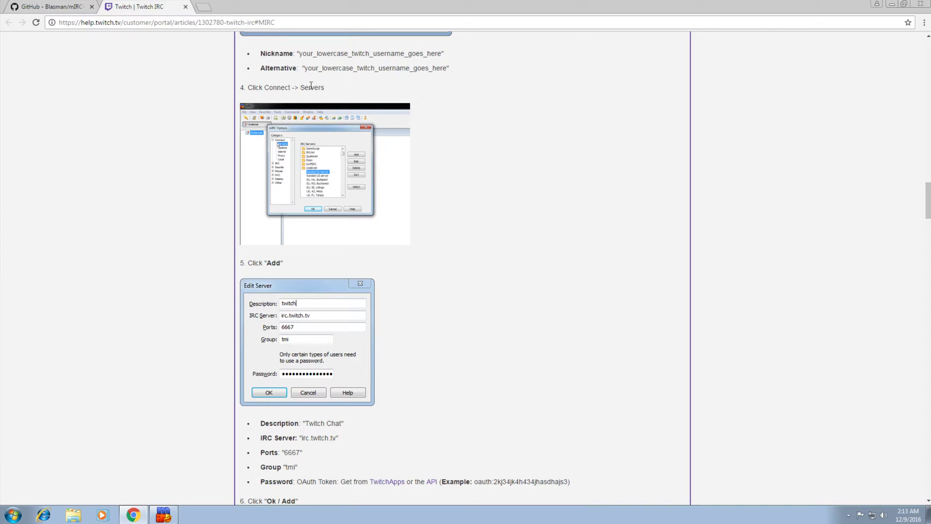
pyautogui.scroll(-4, 409, 139)
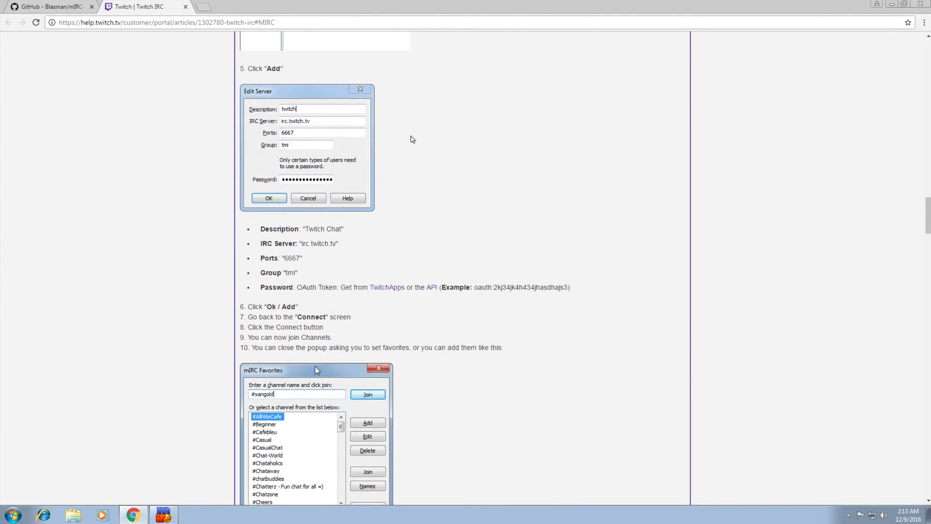
pyautogui.hotkey('alt', 'Tab')
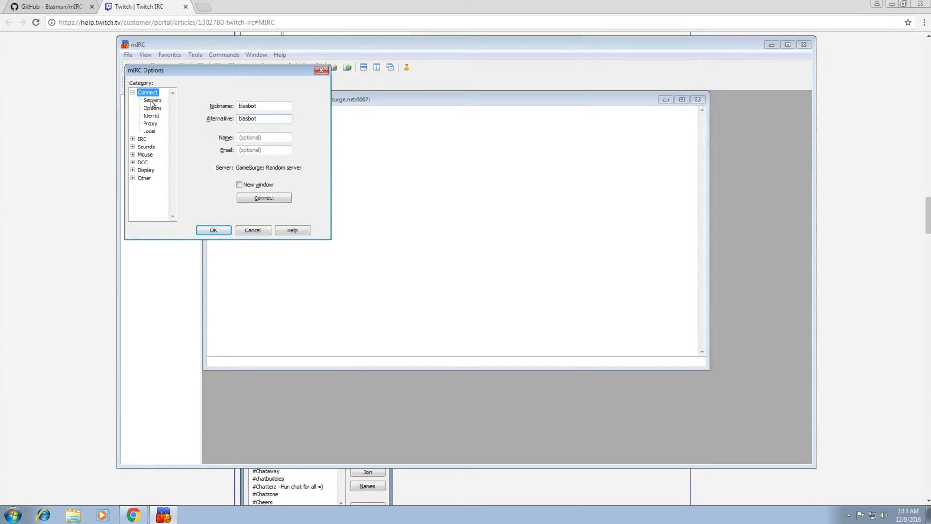
pyautogui.click(152, 101)
pyautogui.hotkey('alt', 'Tab')
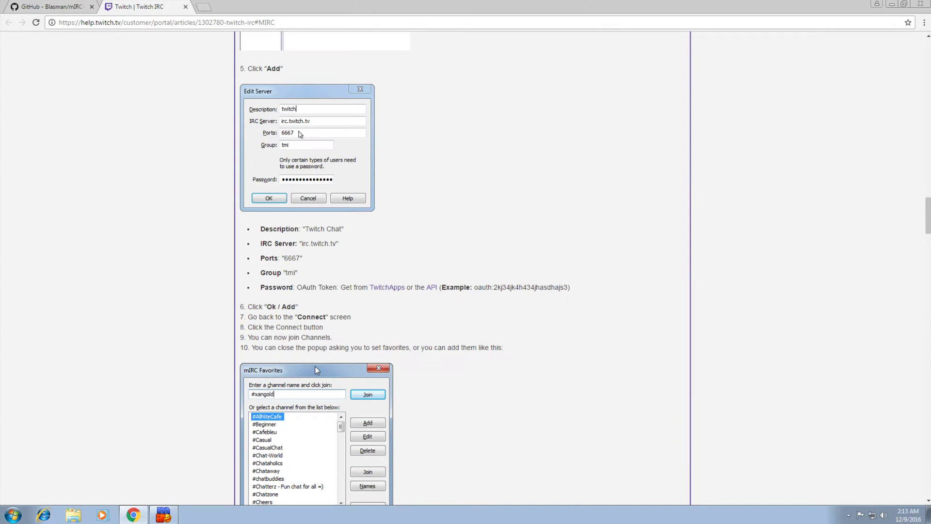
pyautogui.hotkey('alt', 'Tab')
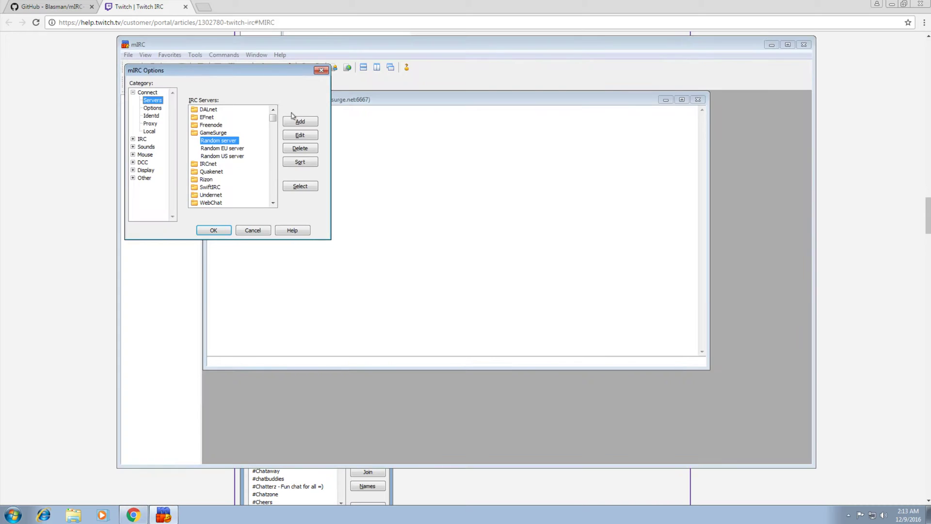
pyautogui.click(296, 122)
# Step: Following the Twitch guide, fill in the new server's description Twitch Chat, address irc.twitch.tv, port 6667 and group tmi in mIRC
pyautogui.hotkey('alt', 'Tab')
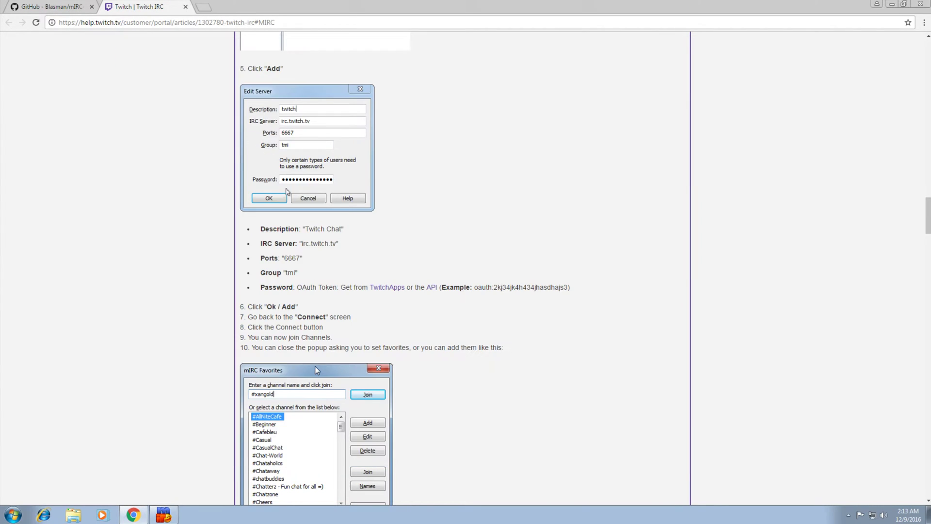
pyautogui.scroll(-3, 321, 87)
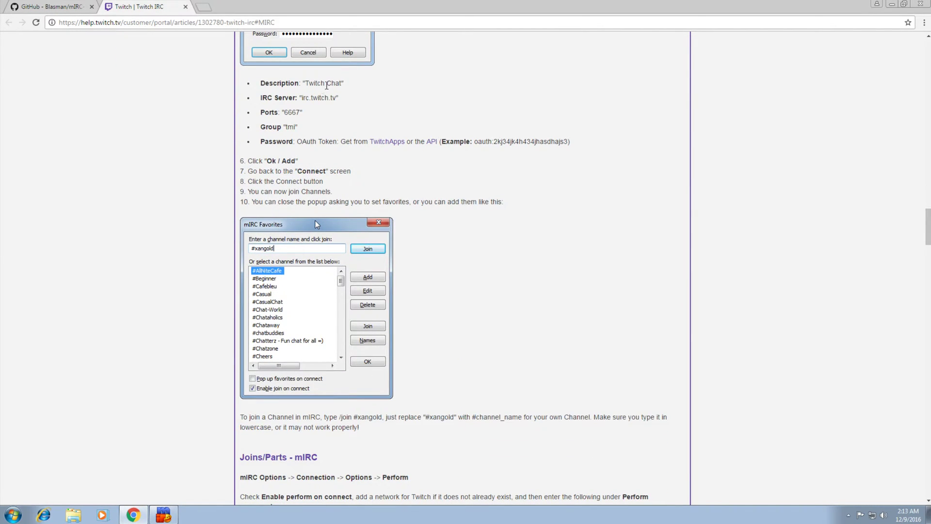
pyautogui.hotkey('alt', 'Tab')
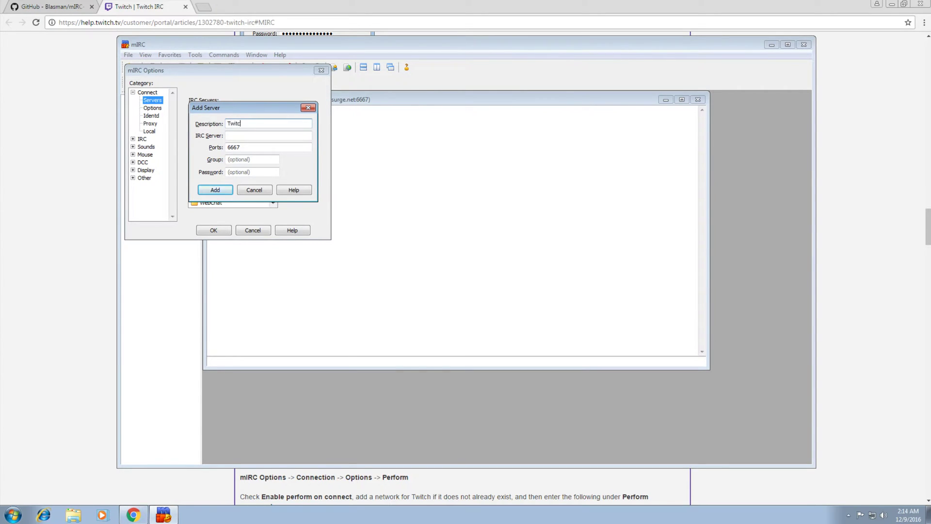
pyautogui.hotkey('alt', 'Tab')
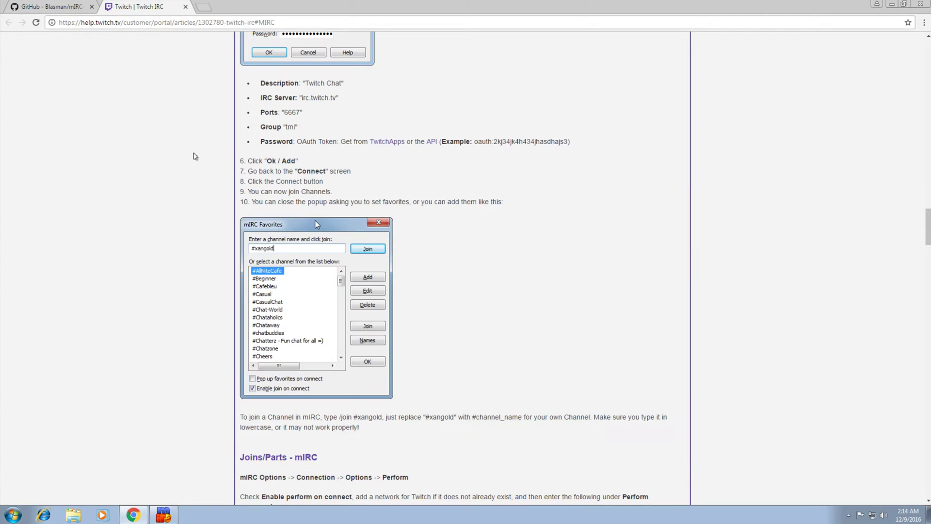
pyautogui.hotkey('alt', 'Tab')
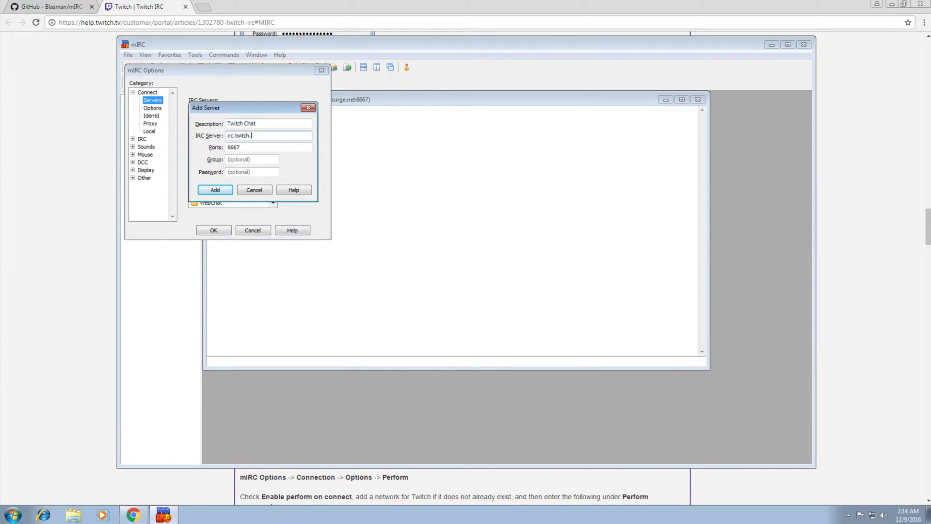
pyautogui.click(251, 160)
pyautogui.hotkey('alt', 'Tab')
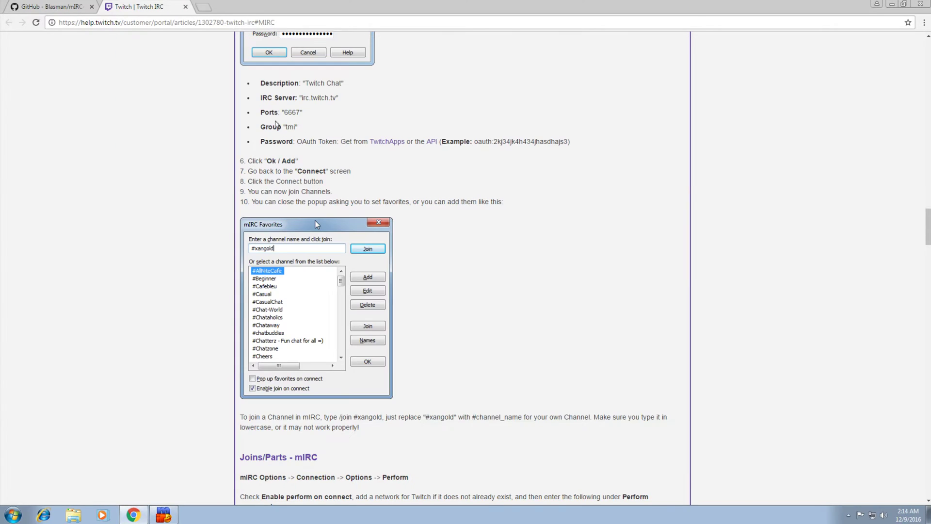
pyautogui.hotkey('alt', 'Tab')
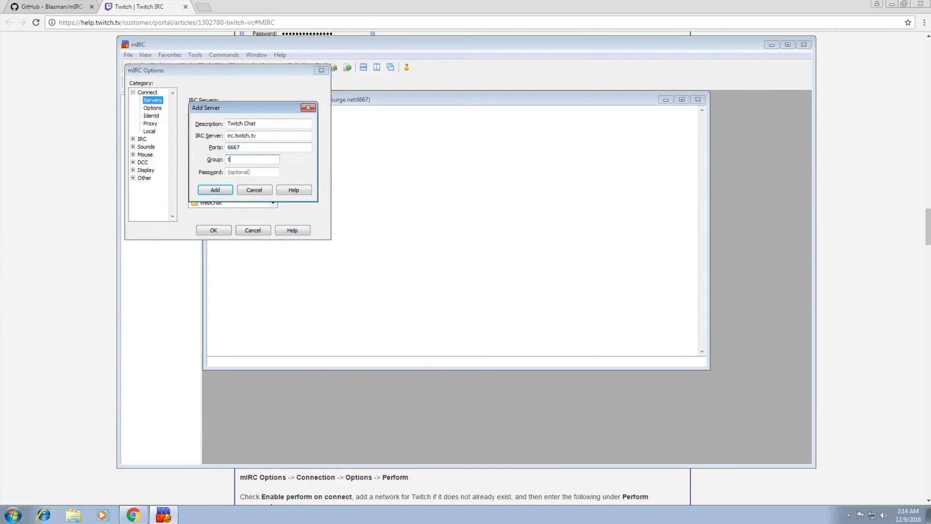
# Step: Open the guide's TwitchApps OAuth password generator, read its instructions on using the whole token including "oauth:", and close the page
pyautogui.hotkey('alt', 'Tab')
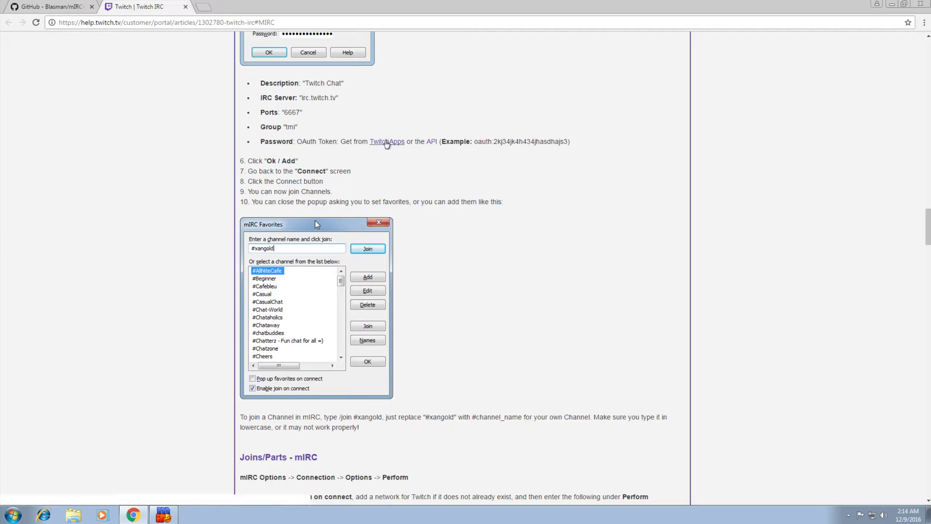
pyautogui.middleClick(387, 142)
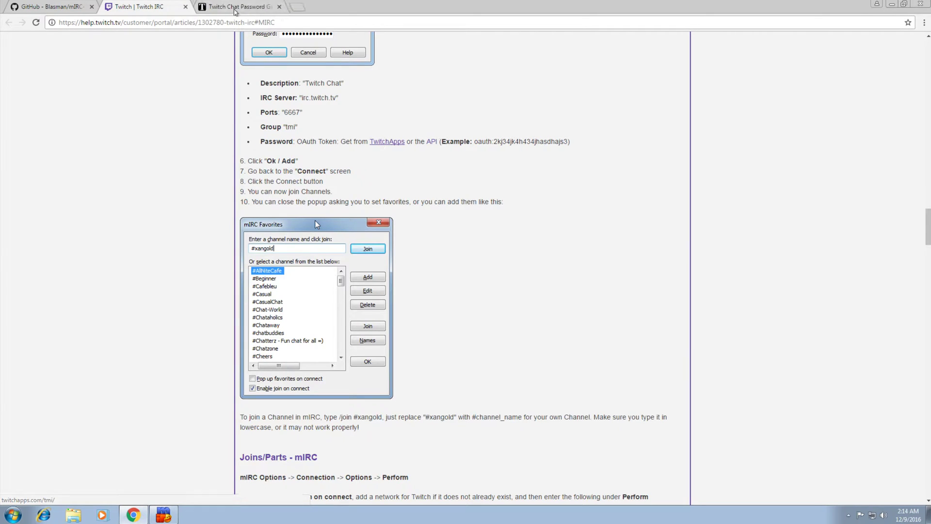
pyautogui.hotkey('ctrl', 'Tab')
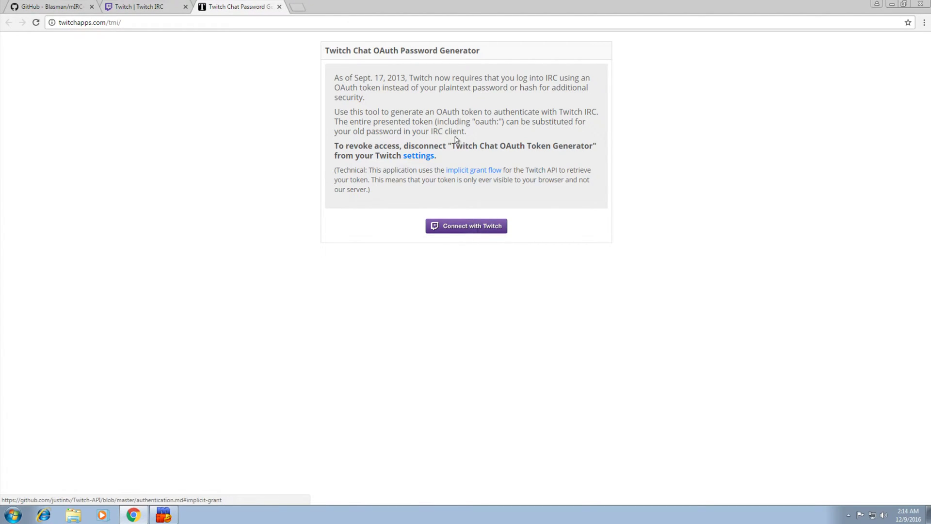
pyautogui.moveTo(475, 121); pyautogui.dragTo(500, 122)
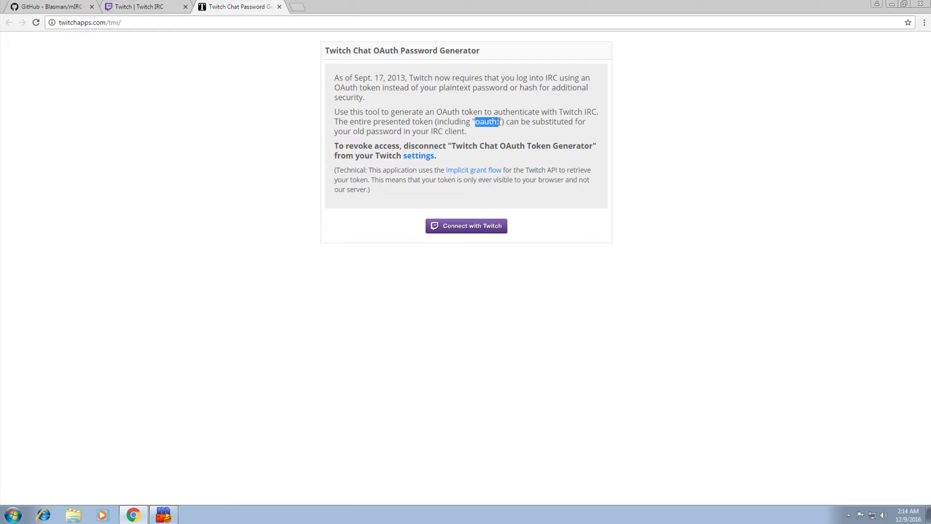
pyautogui.click(506, 125)
pyautogui.click(280, 6)
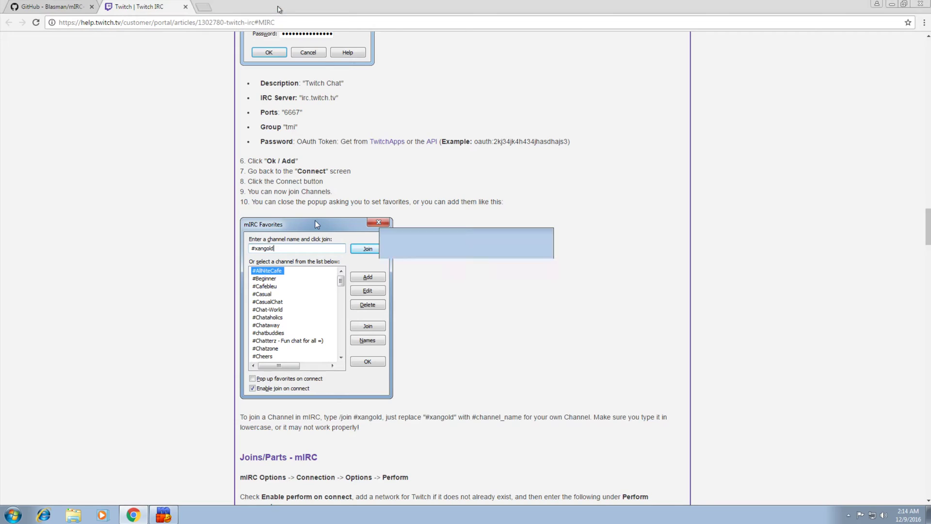
# Step: Back in mIRC, paste the OAuth token as the new server's password and add the server to the list
pyautogui.hotkey('alt', 'Tab')
pyautogui.click(241, 172)
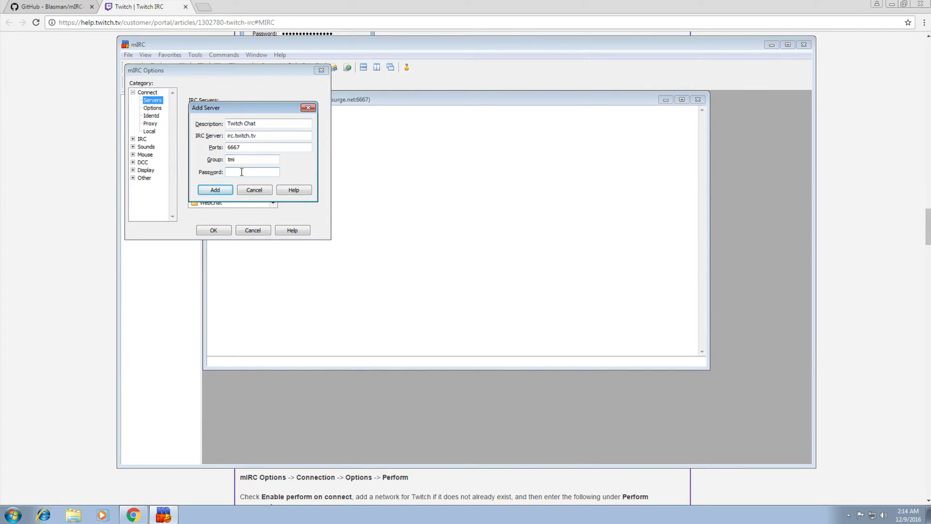
pyautogui.hotkey('ctrl', 'v')
pyautogui.click(215, 191)
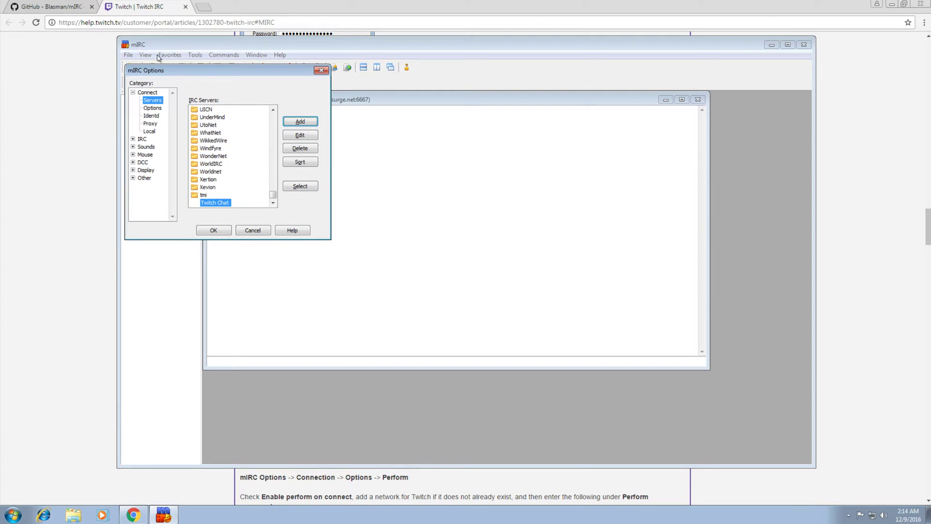
# Step: Check the Twitch guide's next connection steps in the browser and select the Twitch Chat server in mIRC Options
pyautogui.click(87, 10)
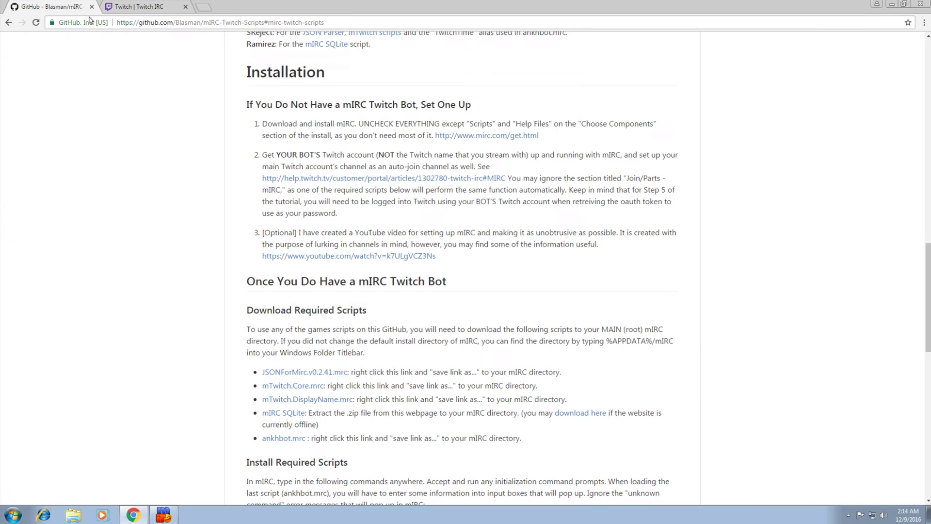
pyautogui.click(146, 6)
pyautogui.scroll(-1, 331, 131)
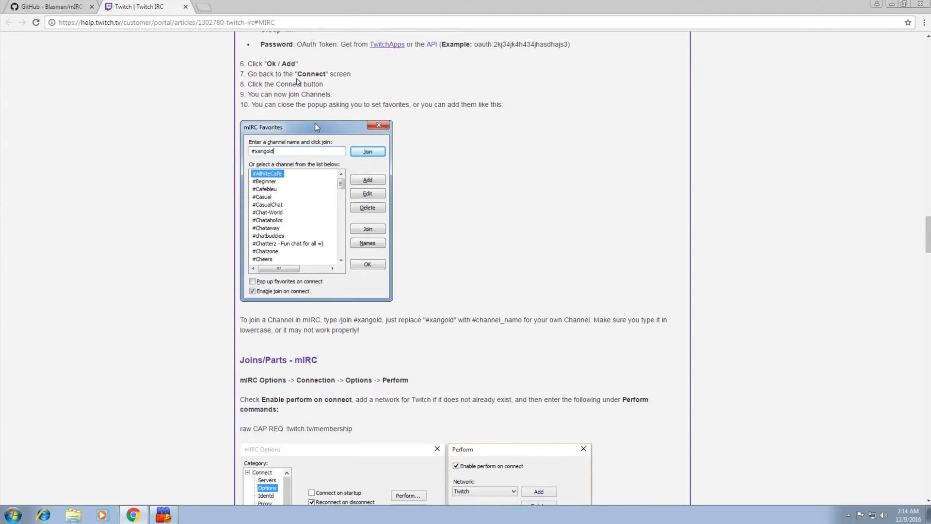
pyautogui.hotkey('alt', 'Tab')
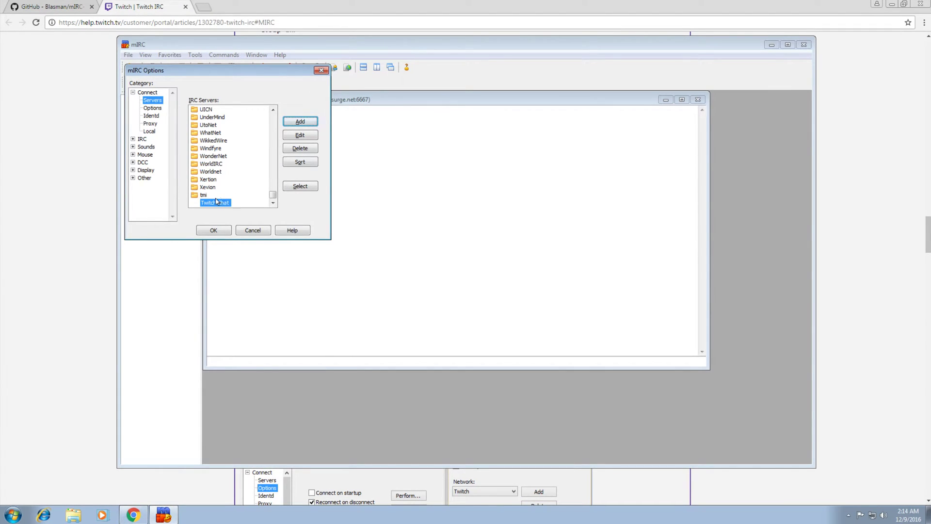
pyautogui.click(294, 189)
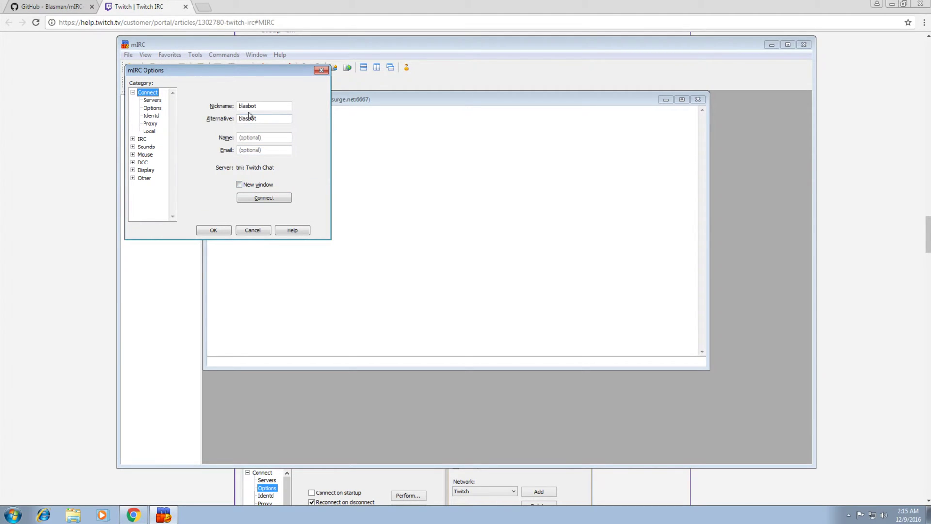
# Step: After checking the guide, connect mIRC to the Twitch Chat server and allow it through Windows Firewall on private networks
pyautogui.hotkey('alt', 'Tab')
pyautogui.scroll(-1, 308, 47)
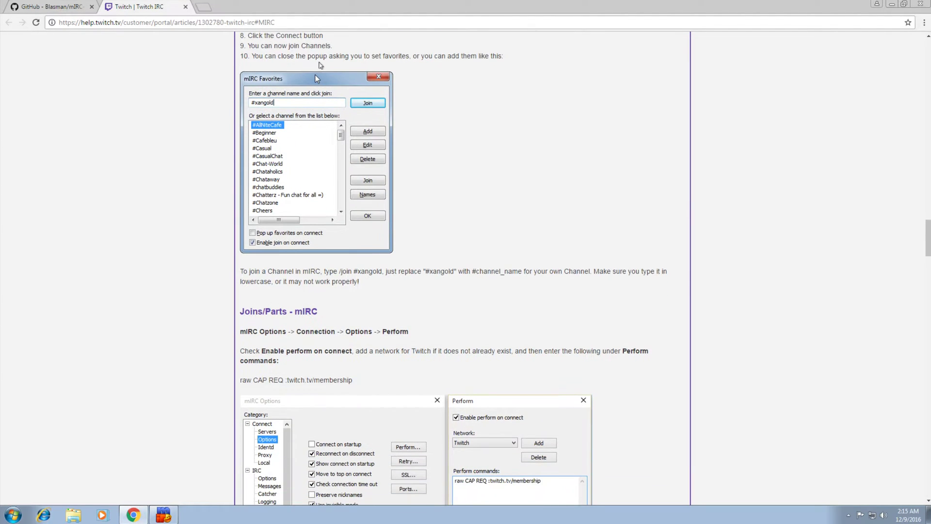
pyautogui.hotkey('alt', 'Tab')
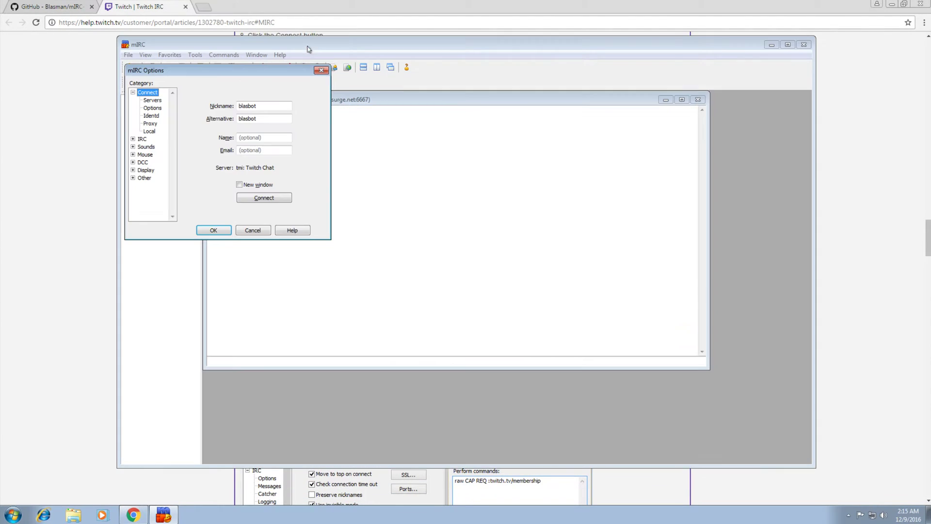
pyautogui.click(271, 198)
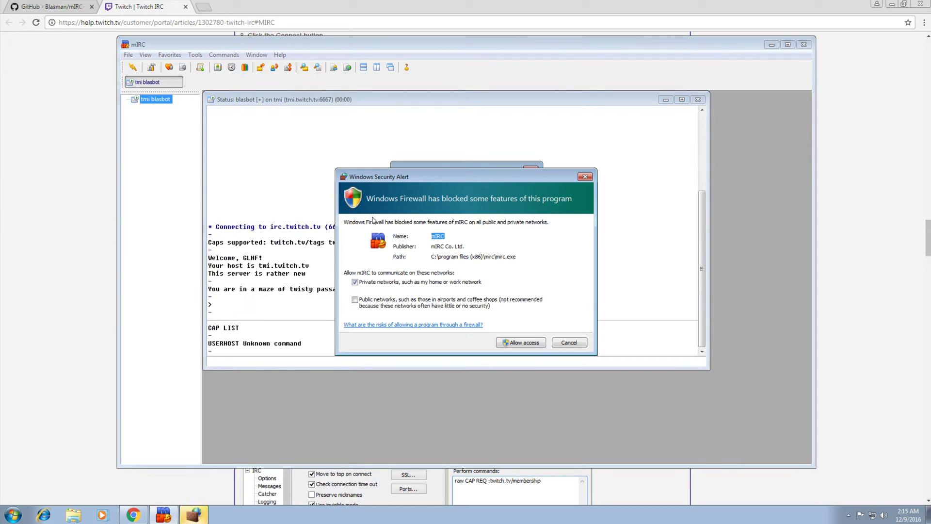
pyautogui.click(523, 344)
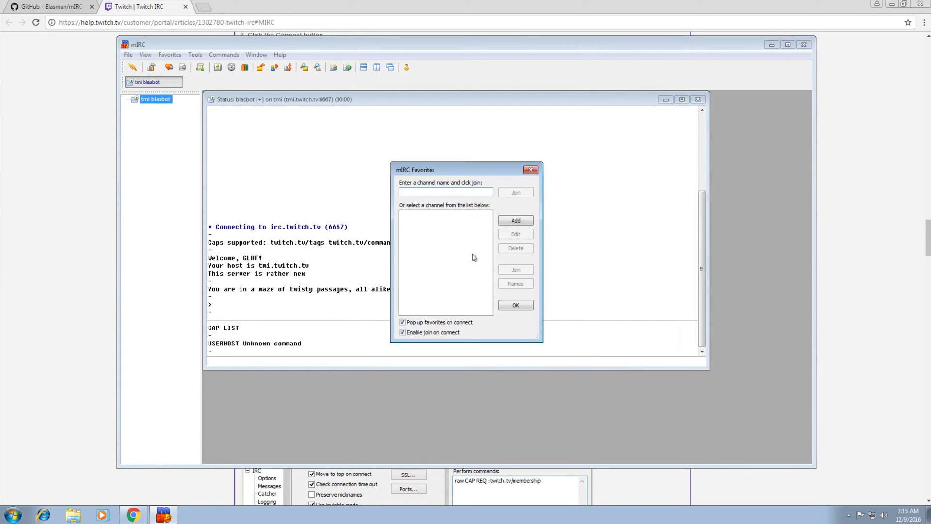
# Step: In mIRC Favorites, turn off the pop-up on connect and add the channel #blasman13 with Join on connect enabled
pyautogui.moveTo(433, 170); pyautogui.dragTo(407, 152)
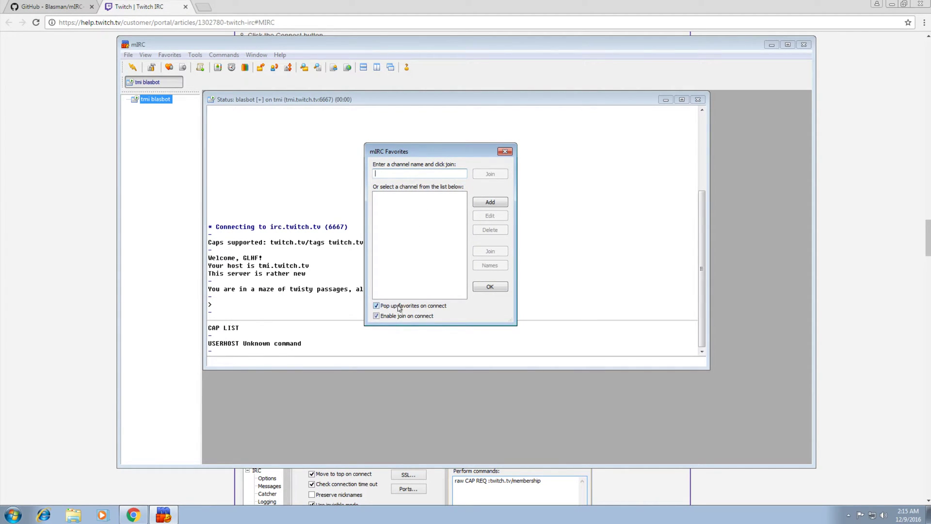
pyautogui.click(377, 307)
pyautogui.click(490, 203)
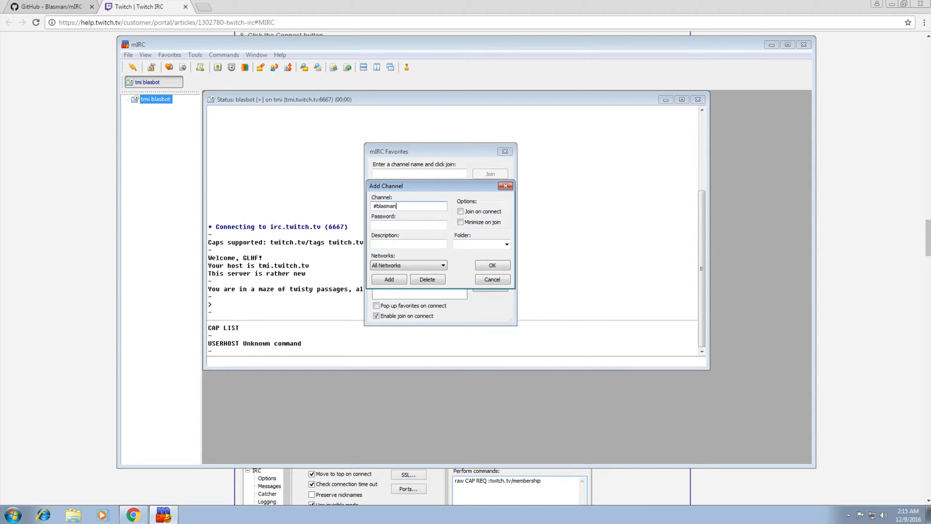
pyautogui.click(467, 214)
pyautogui.click(493, 265)
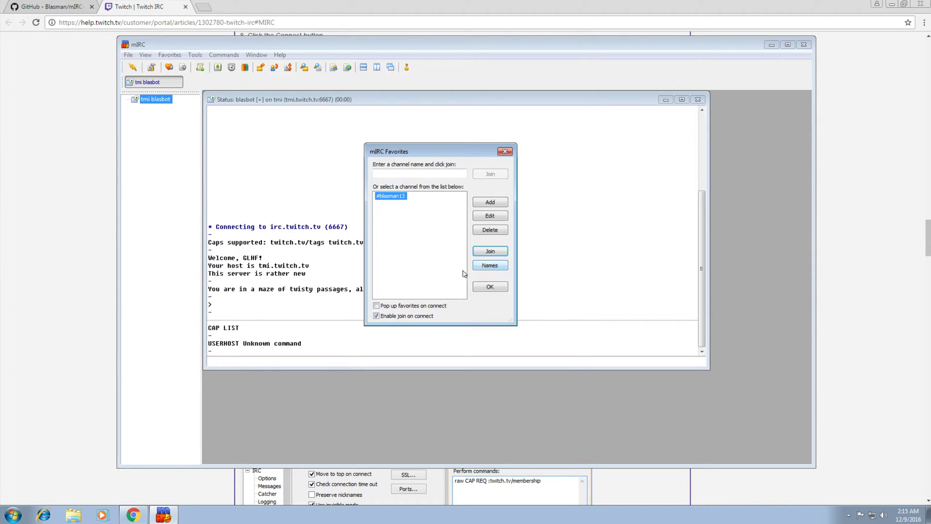
pyautogui.click(490, 286)
# Step: Disconnect from the Twitch server and reconnect to test the channel auto-join, and bring the status window forward
pyautogui.click(132, 68)
pyautogui.click(132, 68)
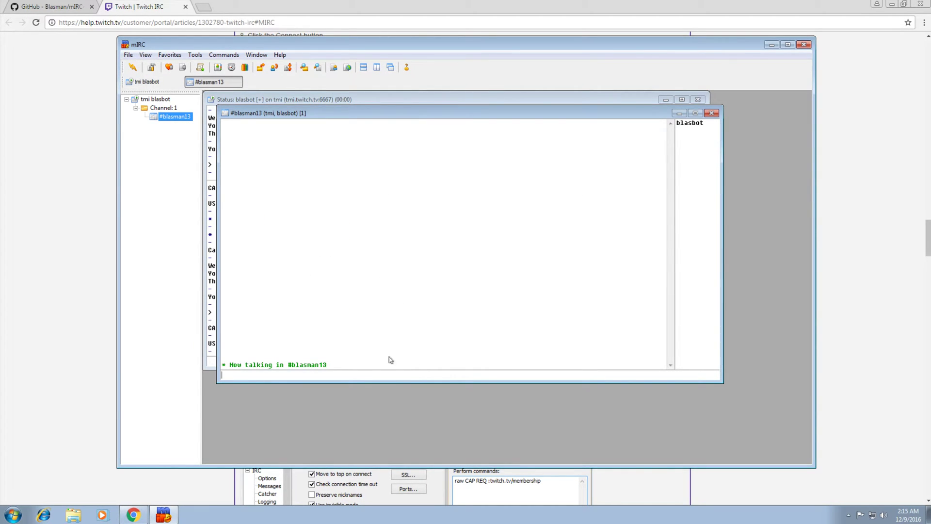
pyautogui.click(213, 364)
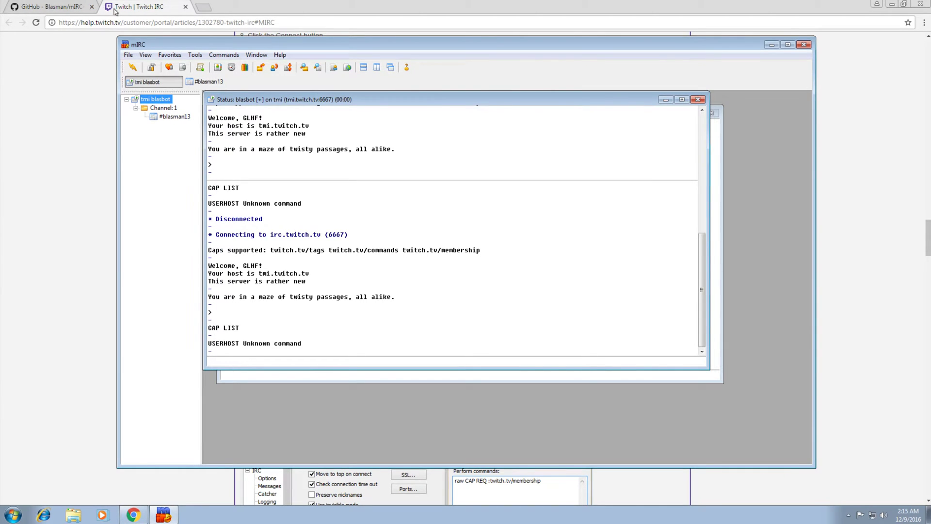
# Step: Review the rest of the Twitch guide's mIRC section, close it, and go to Download Required Scripts in the GitHub instructions
pyautogui.click(75, 8)
pyautogui.click(142, 7)
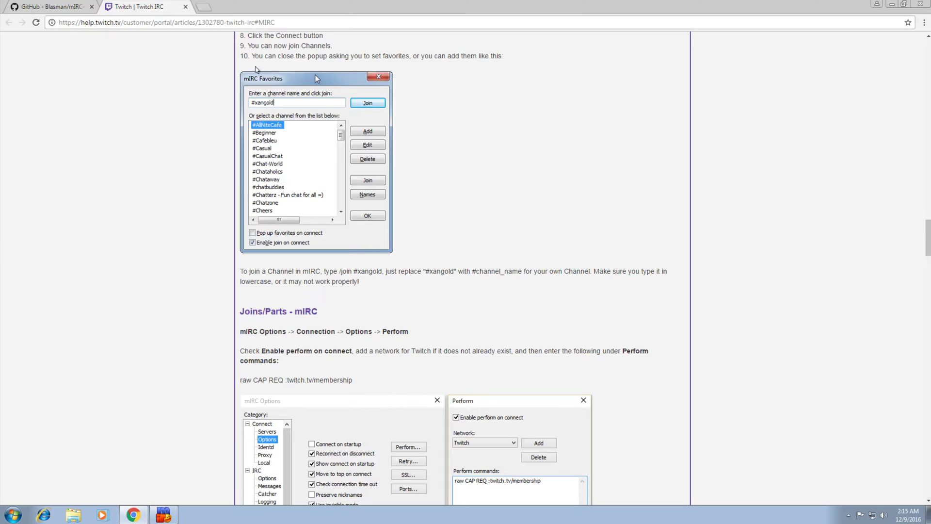
pyautogui.scroll(-3, 438, 222)
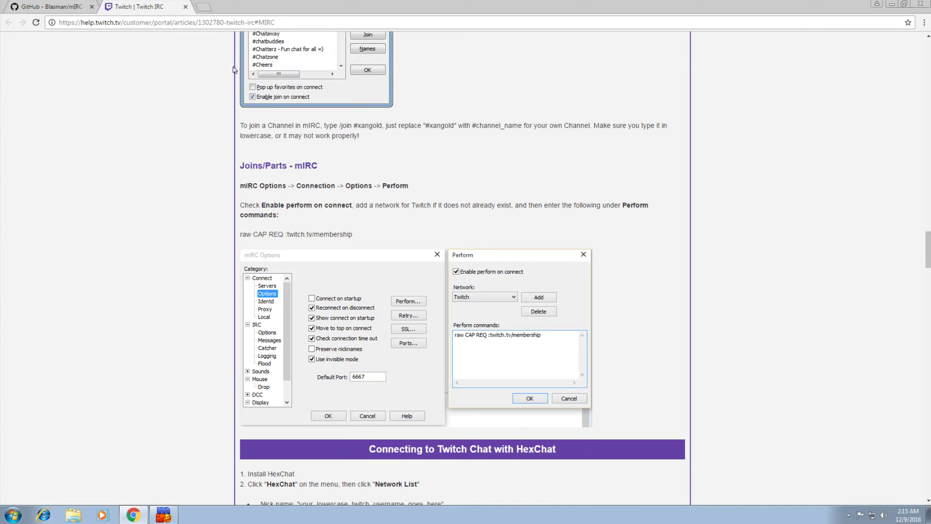
pyautogui.click(185, 7)
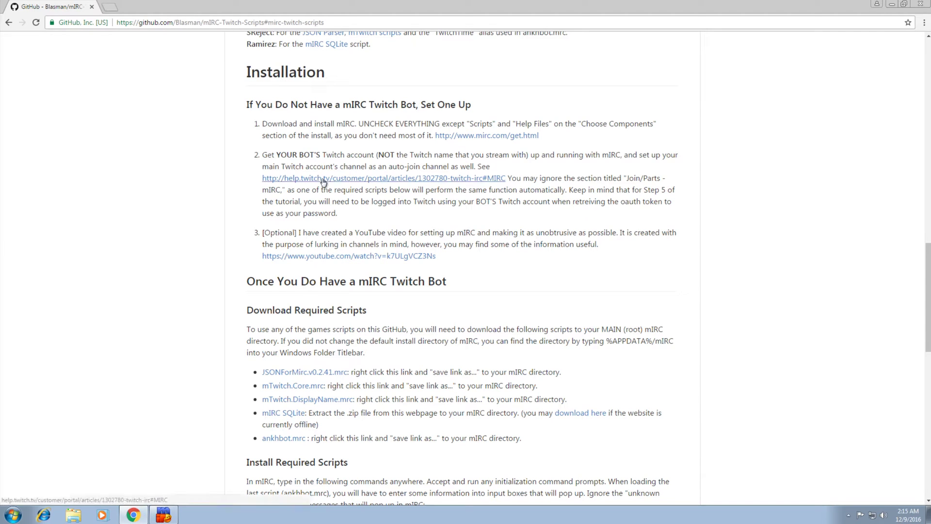
pyautogui.scroll(-4, 346, 209)
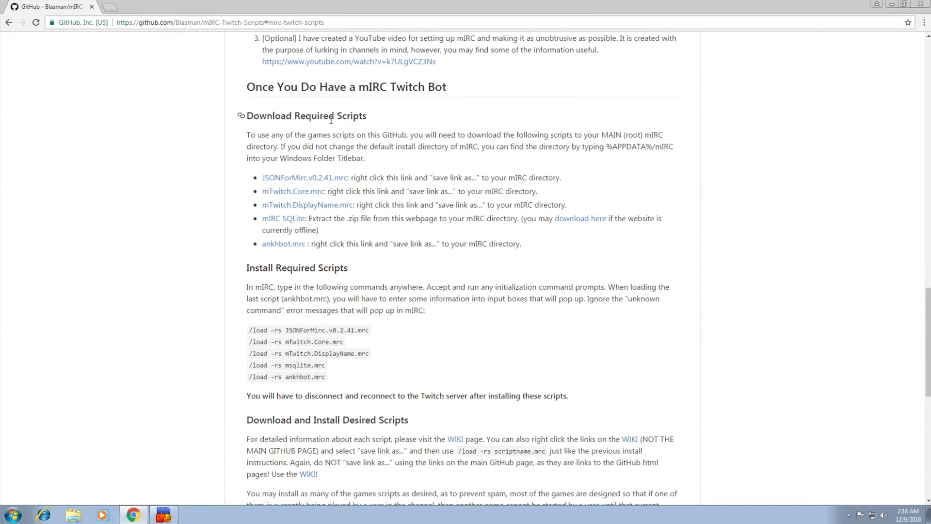
pyautogui.scroll(-1, 330, 119)
pyautogui.scroll(-1, 331, 120)
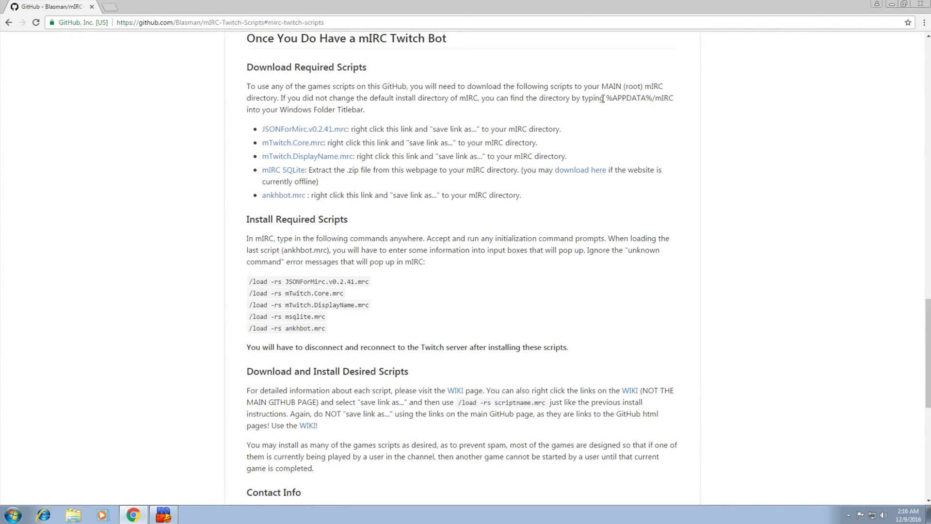
# Step: Copy the %APPDATA%/mIRC path from the instructions and save the linked JSONForMirc.v0.2.41.mrc script into that folder
pyautogui.moveTo(605, 98); pyautogui.dragTo(673, 99)
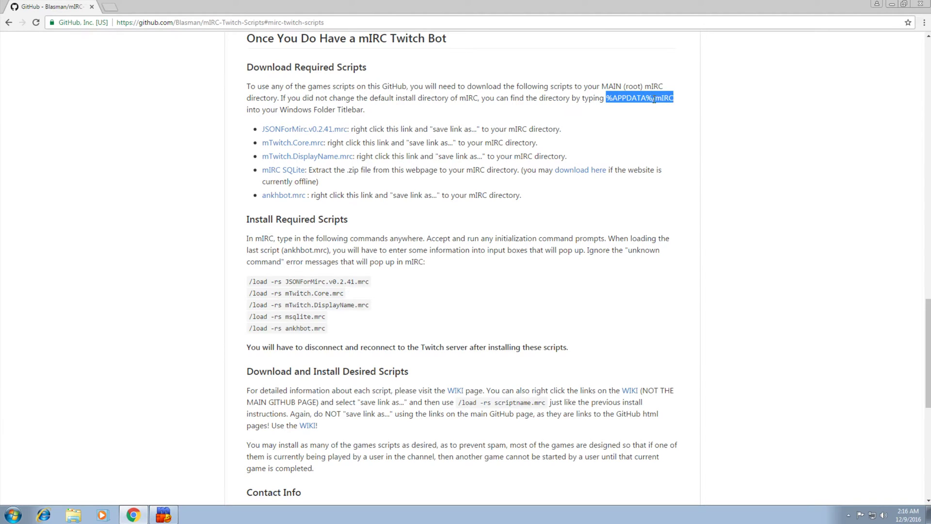
pyautogui.rightClick(654, 99)
pyautogui.click(664, 106)
pyautogui.rightClick(318, 131)
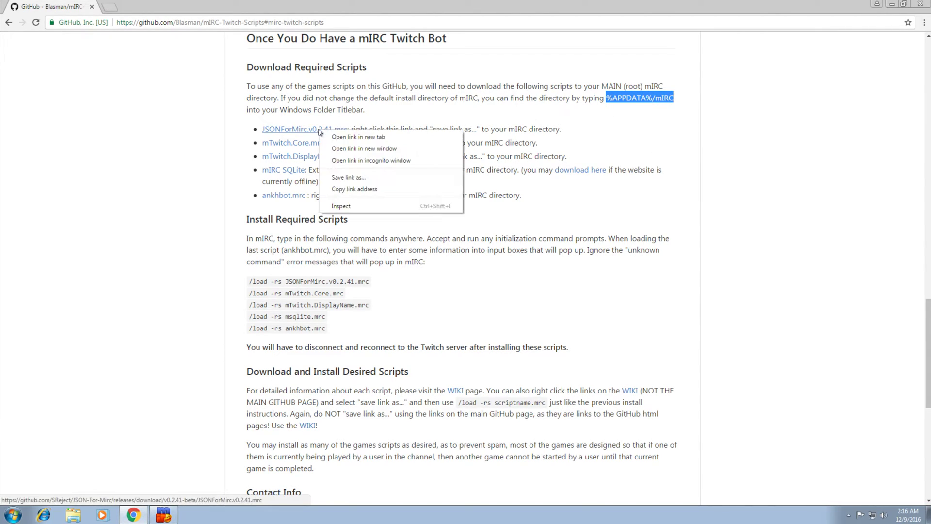
pyautogui.click(361, 178)
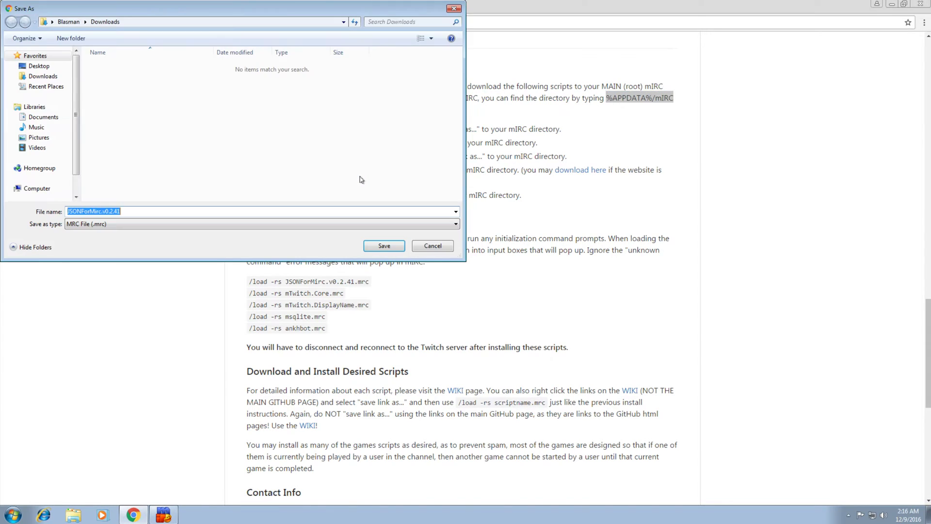
pyautogui.click(138, 23)
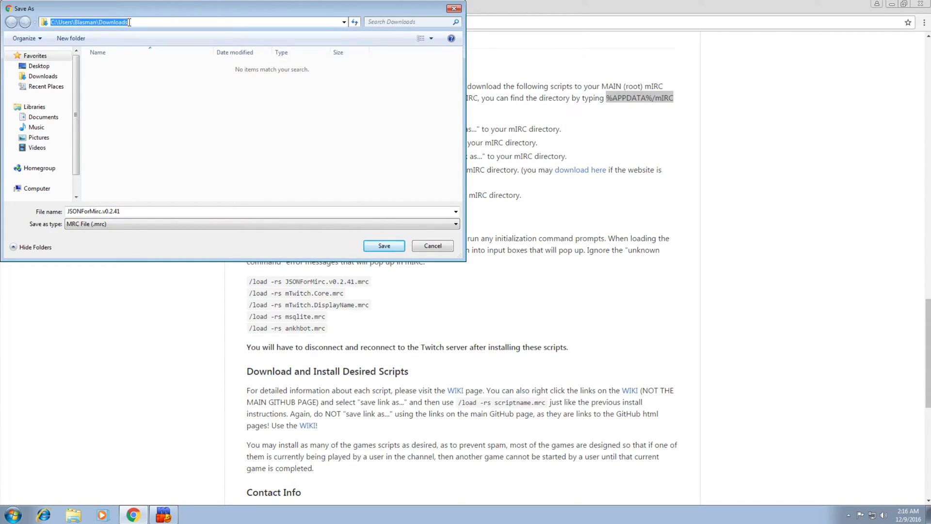
pyautogui.hotkey('ctrl', 'v')
pyautogui.press('Return')
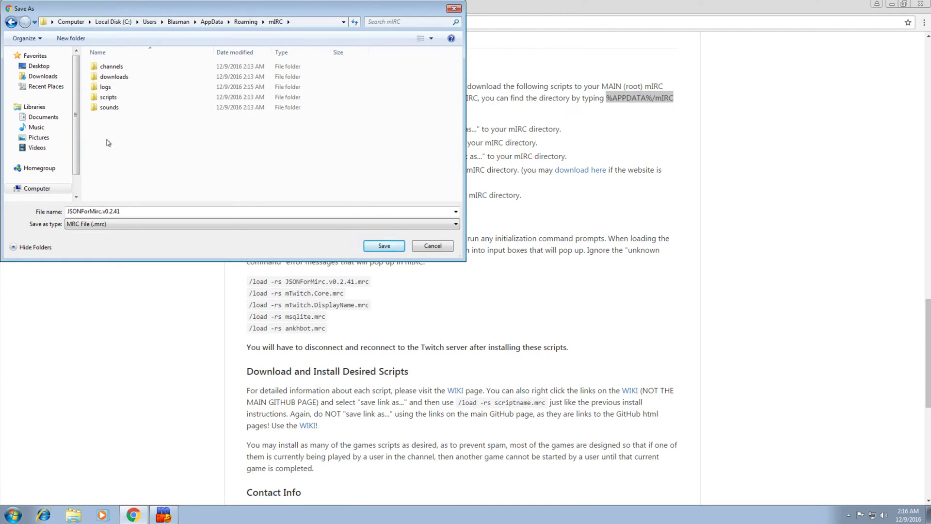
pyautogui.click(383, 246)
# Step: Save the linked mTwitch.Core.mrc and mTwitch.DisplayName.mrc scripts into the mIRC folder
pyautogui.rightClick(309, 143)
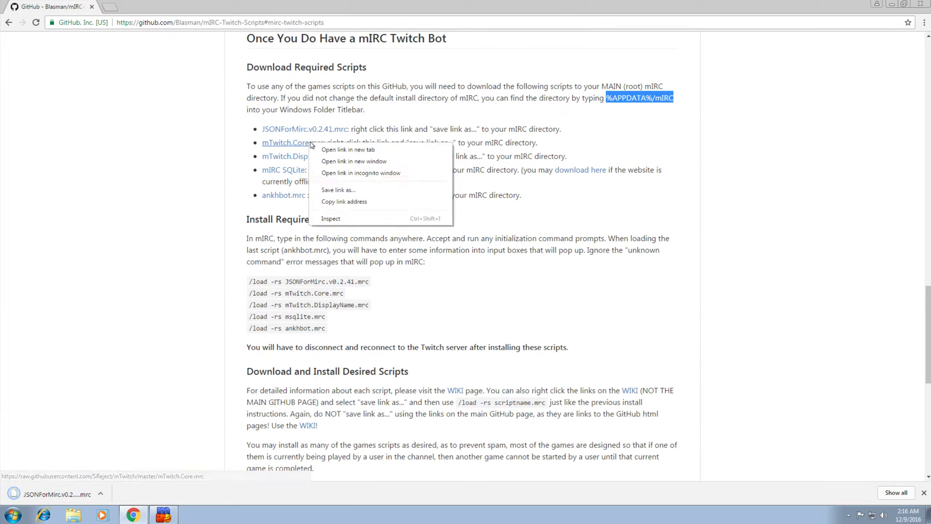
pyautogui.click(349, 190)
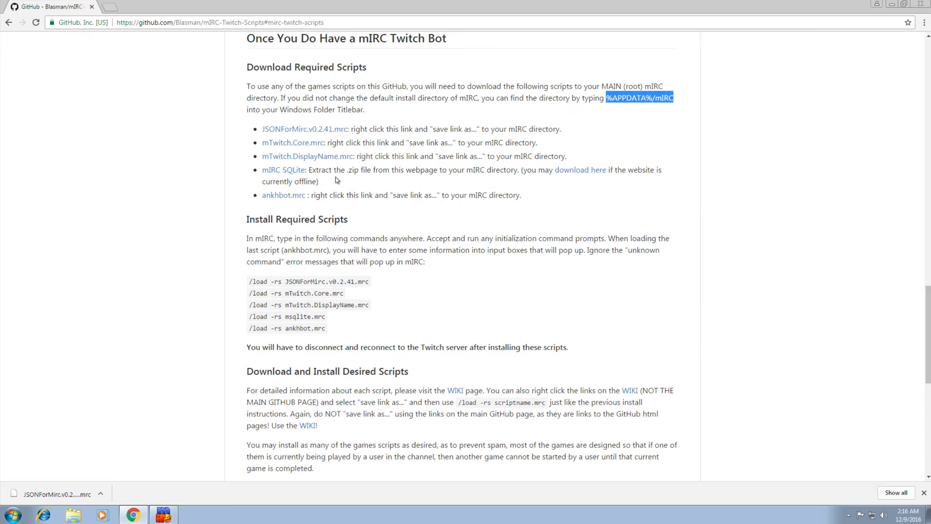
pyautogui.rightClick(312, 141)
pyautogui.click(177, 211)
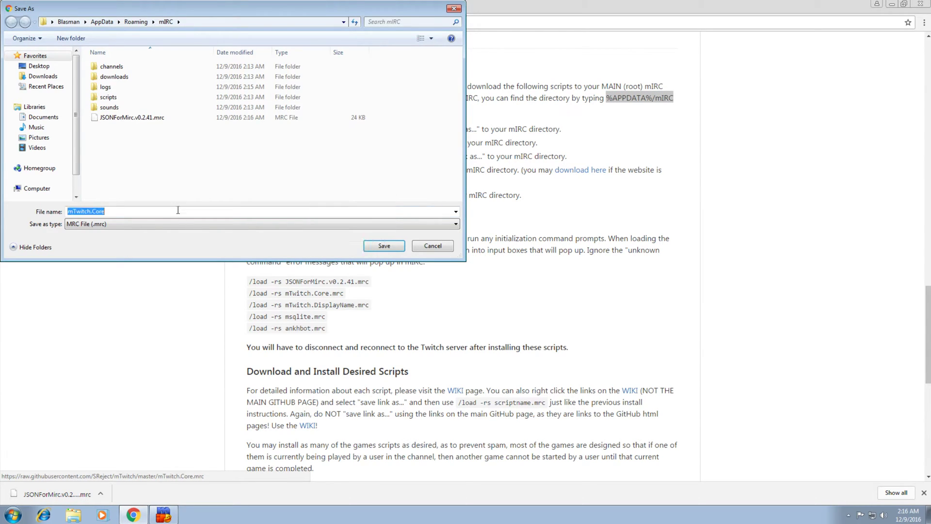
pyautogui.click(383, 246)
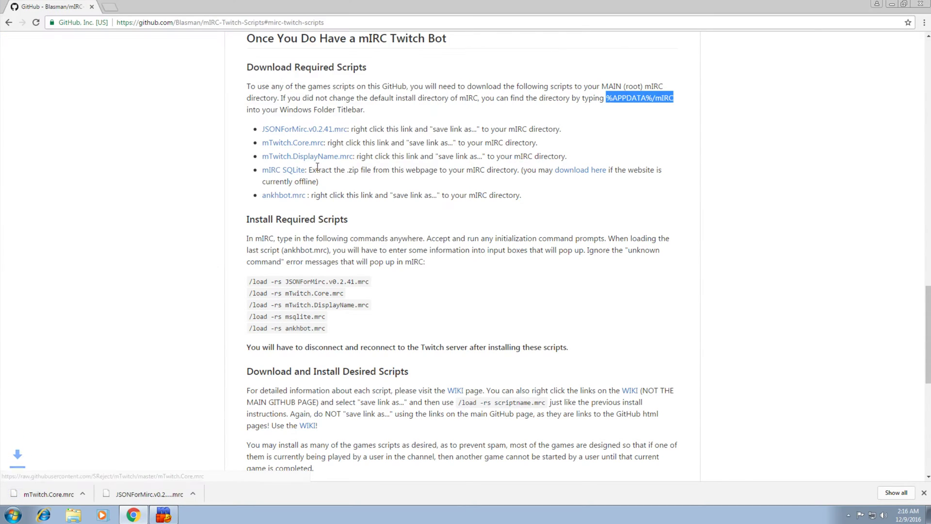
pyautogui.rightClick(313, 156)
pyautogui.click(348, 204)
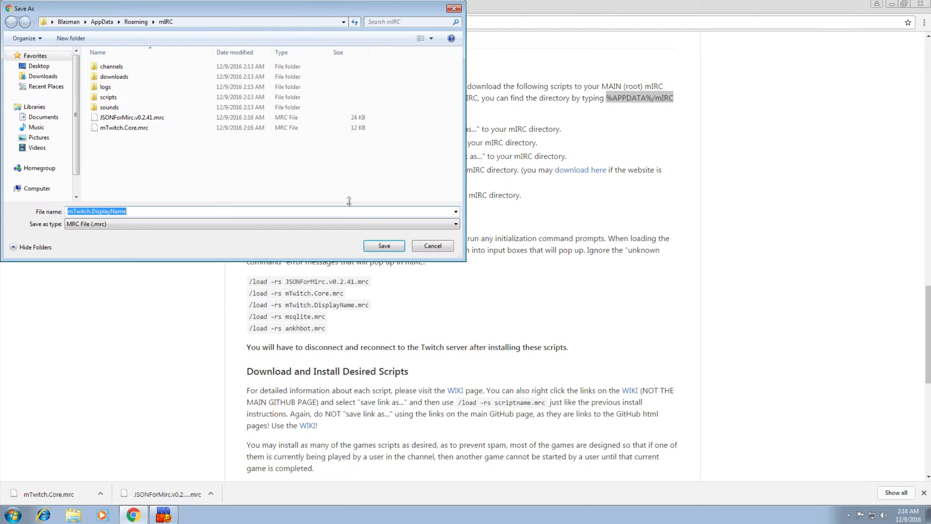
pyautogui.click(383, 245)
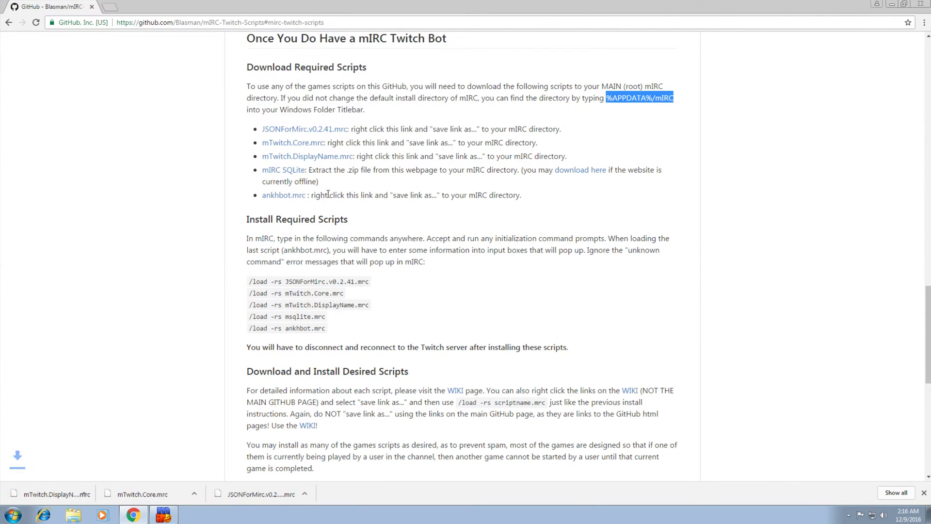
pyautogui.middleClick(293, 172)
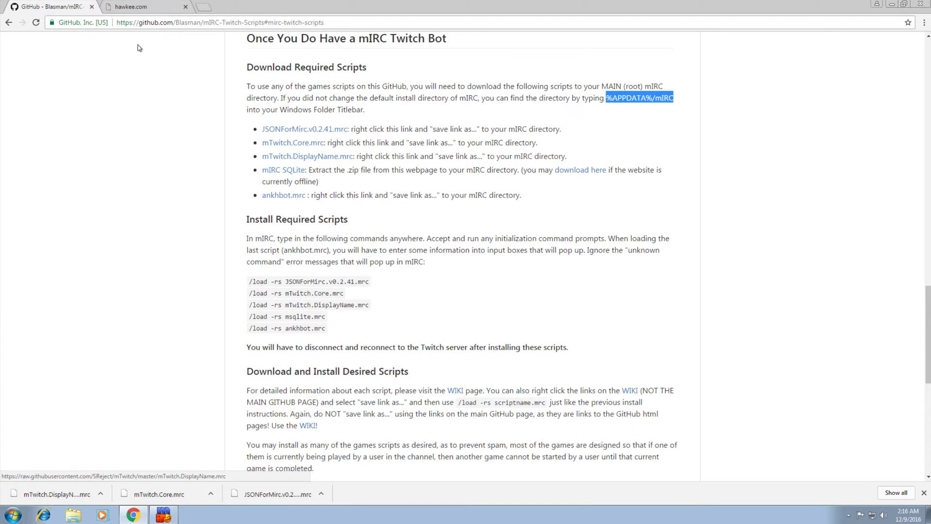
pyautogui.click(135, 11)
pyautogui.click(185, 7)
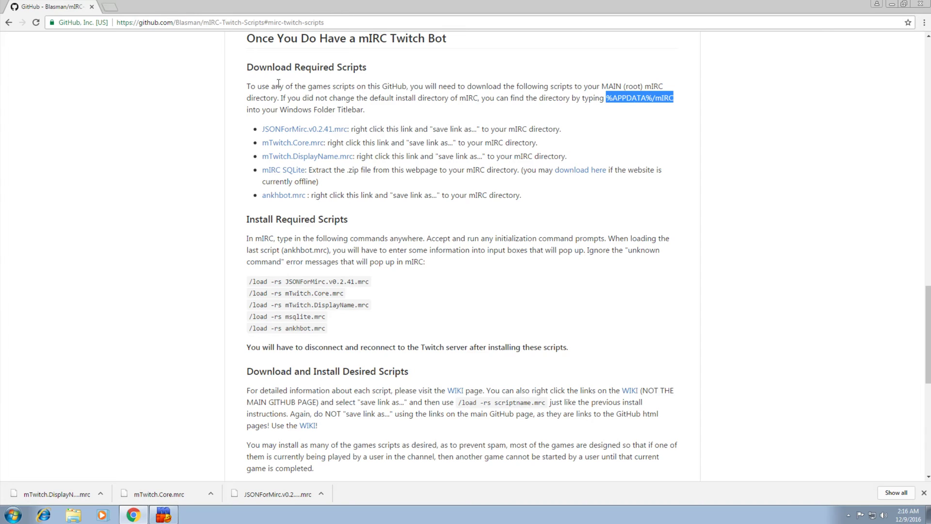
# Step: Save msqlite.zip from the alternative mIRC SQLite download link and the linked ankhbot.mrc script into the mIRC folder
pyautogui.rightClick(565, 169)
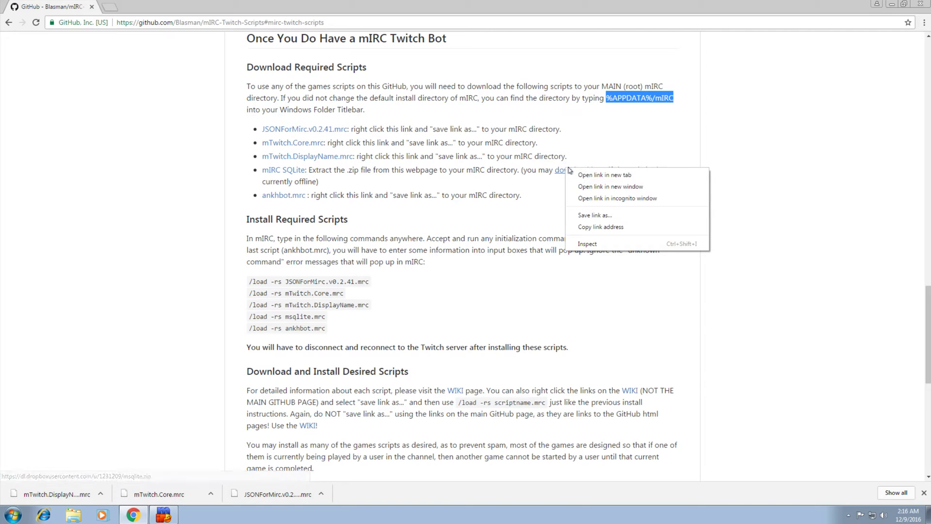
pyautogui.click(598, 215)
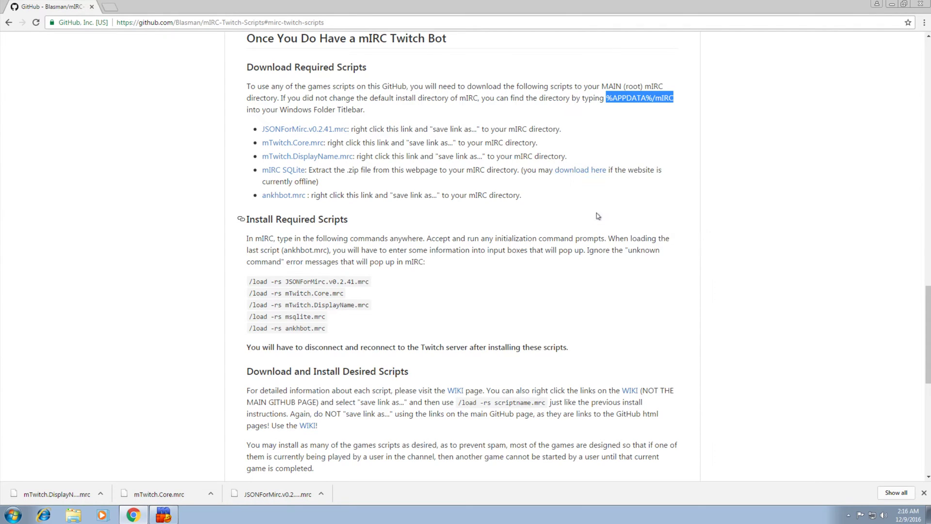
pyautogui.click(387, 248)
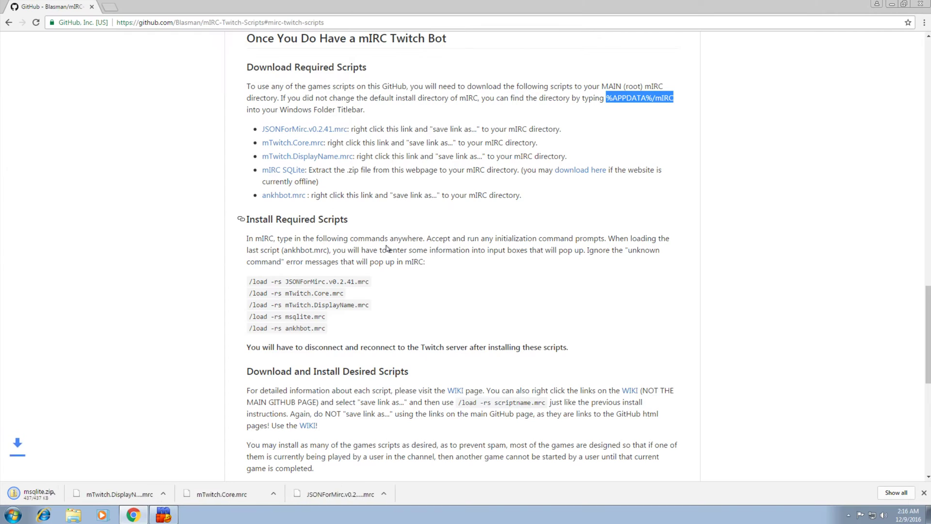
pyautogui.rightClick(284, 195)
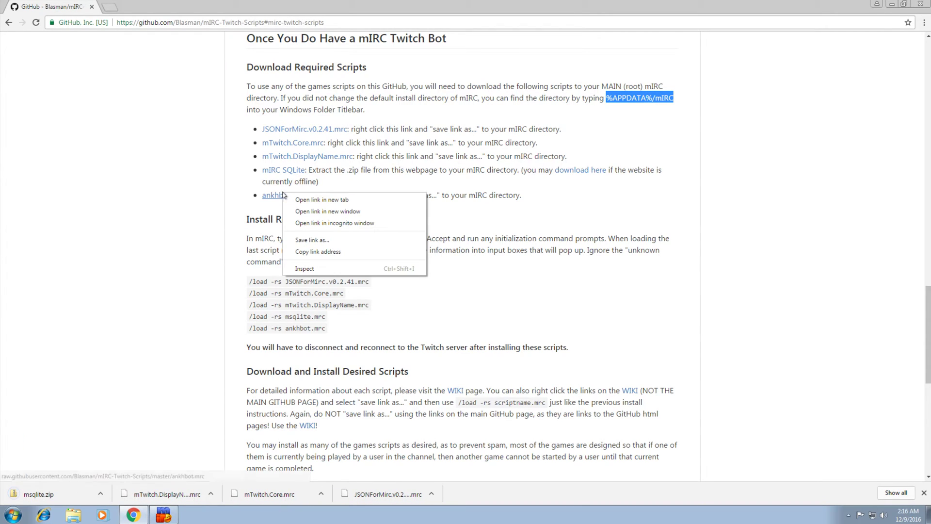
pyautogui.click(311, 240)
pyautogui.click(383, 245)
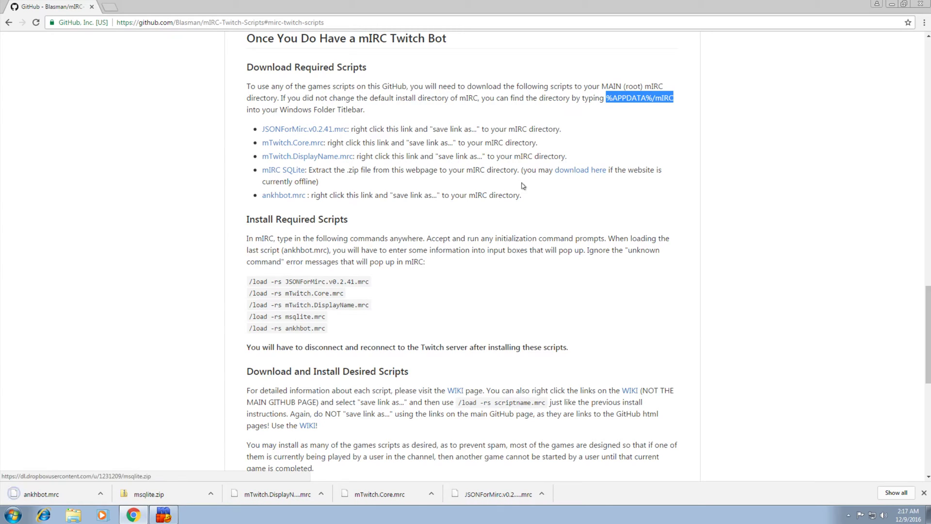
# Step: Extract all files of the downloaded msqlite.zip directly into the AppData\Roaming\mIRC folder, without an msqlite subfolder
pyautogui.click(176, 495)
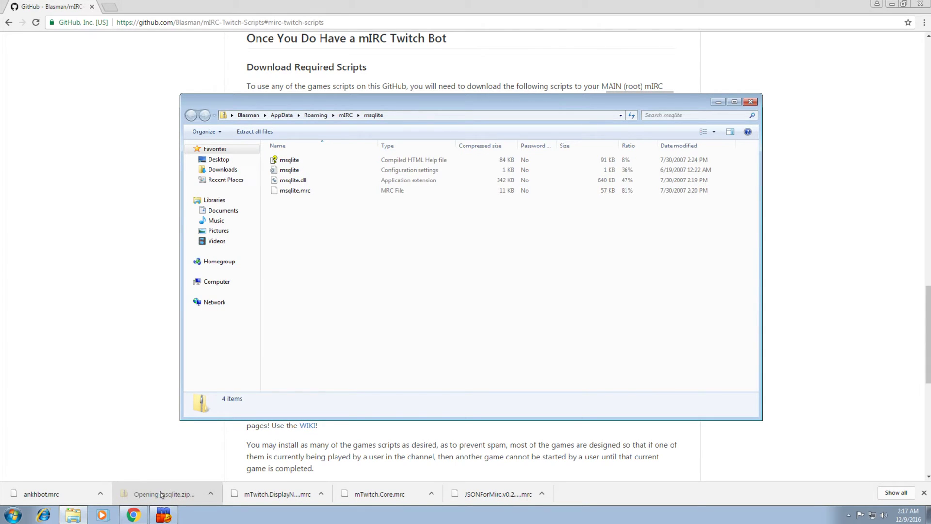
pyautogui.click(256, 133)
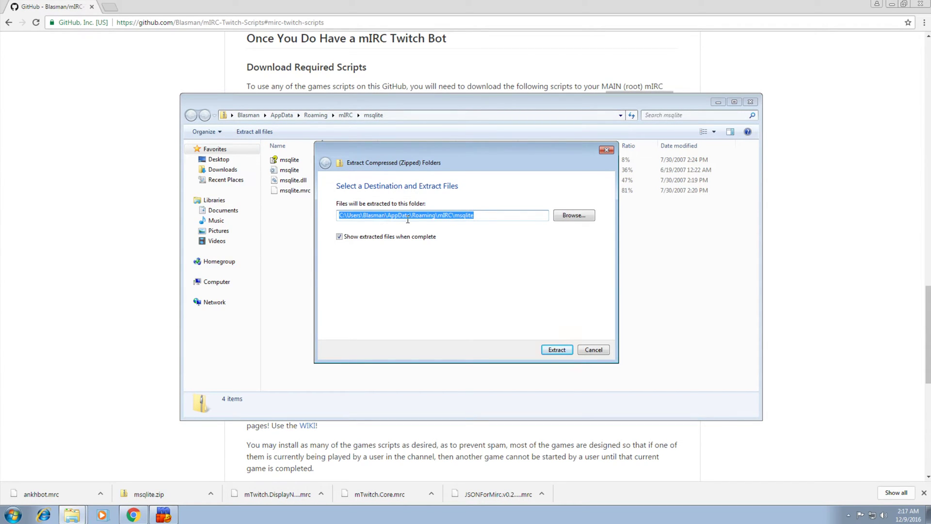
pyautogui.click(483, 216)
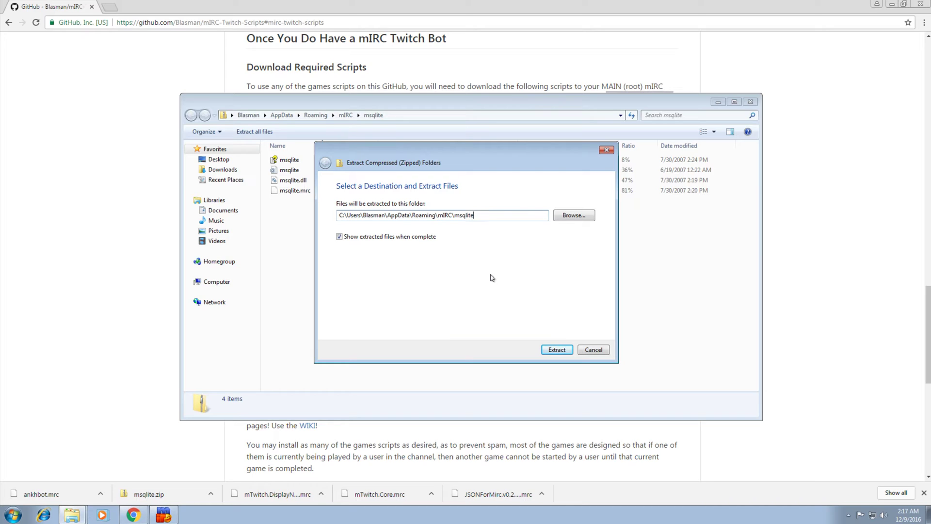
pyautogui.press('BackSpace')
pyautogui.press('BackSpace')
pyautogui.press('BackSpace')
pyautogui.press('BackSpace')
pyautogui.press('BackSpace')
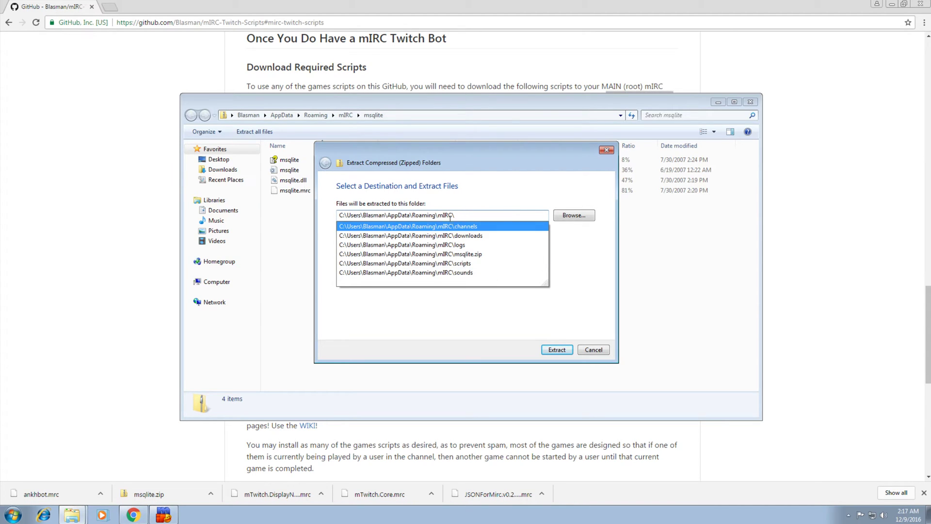
pyautogui.click(557, 350)
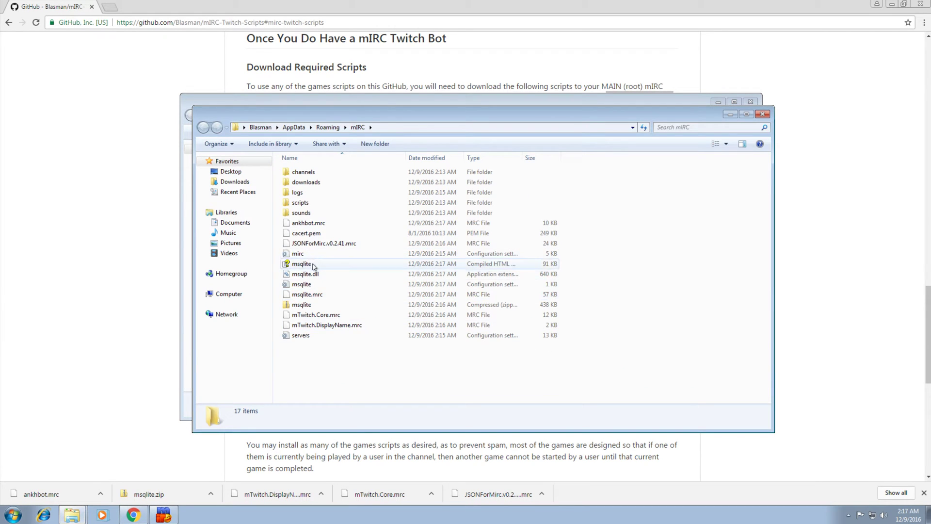
# Step: Check the downloaded and extracted script files in the mIRC folder, and close both folder windows
pyautogui.click(315, 247)
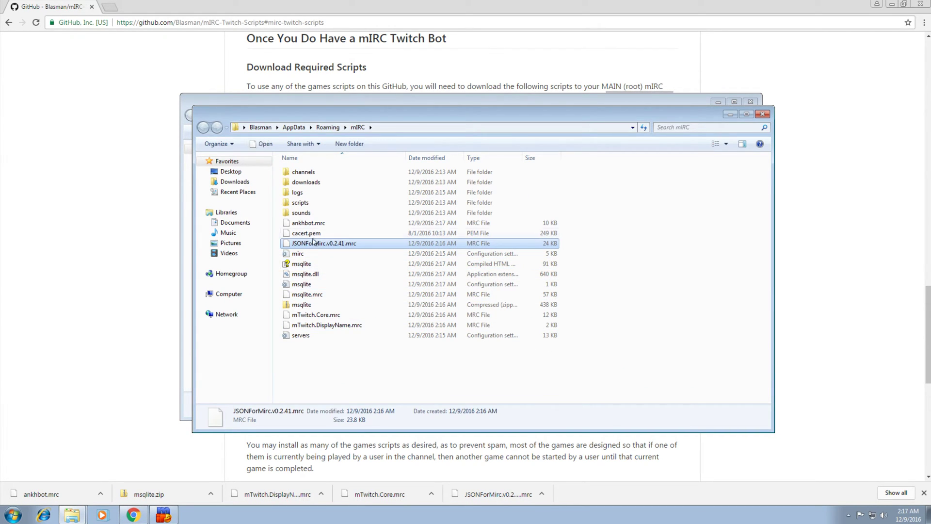
pyautogui.click(311, 224)
pyautogui.click(541, 361)
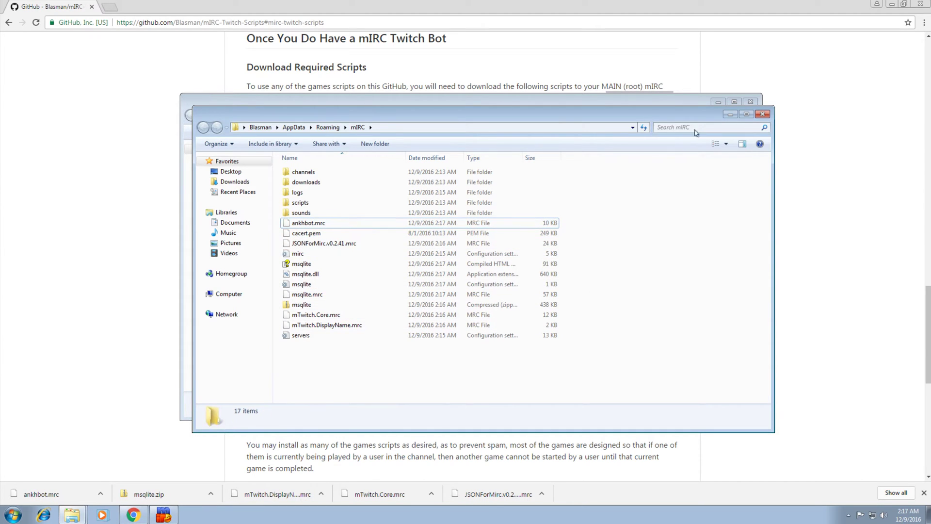
pyautogui.click(761, 114)
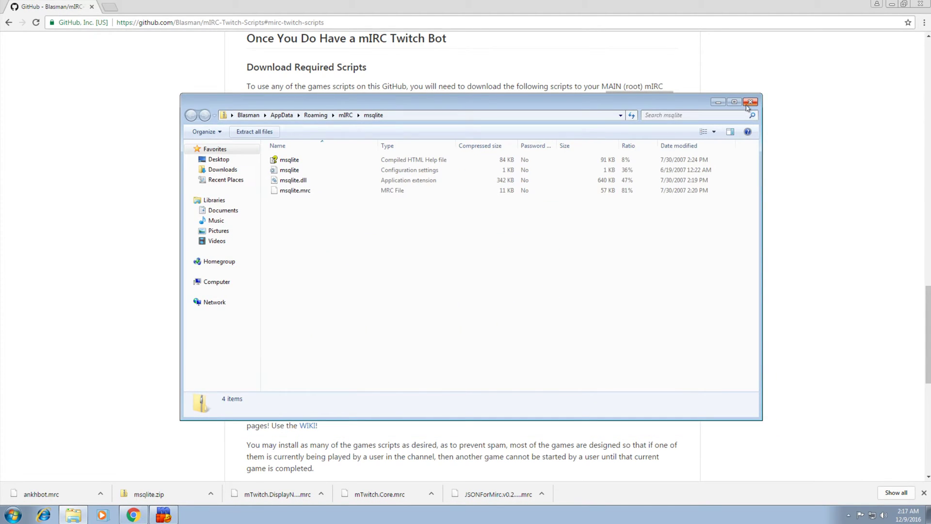
pyautogui.click(749, 103)
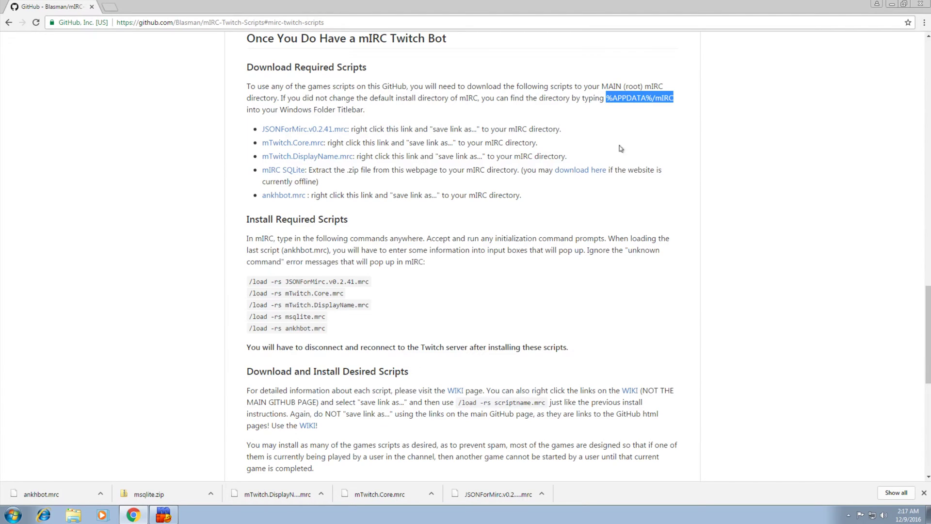
# Step: Copy the command /load -rs JSONForMirc.v0.2.41.mrc from Install Required Scripts and run it in the mIRC status window
pyautogui.click(349, 252)
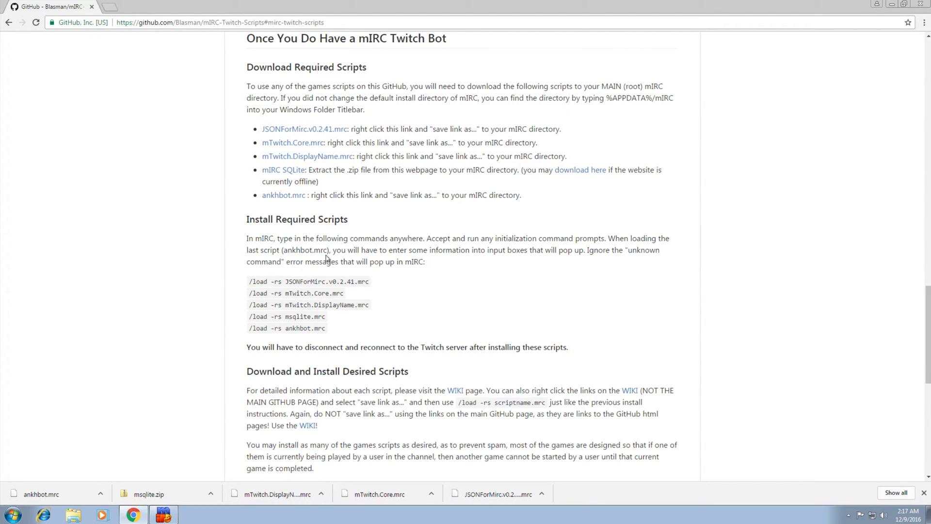
pyautogui.scroll(-3, 326, 260)
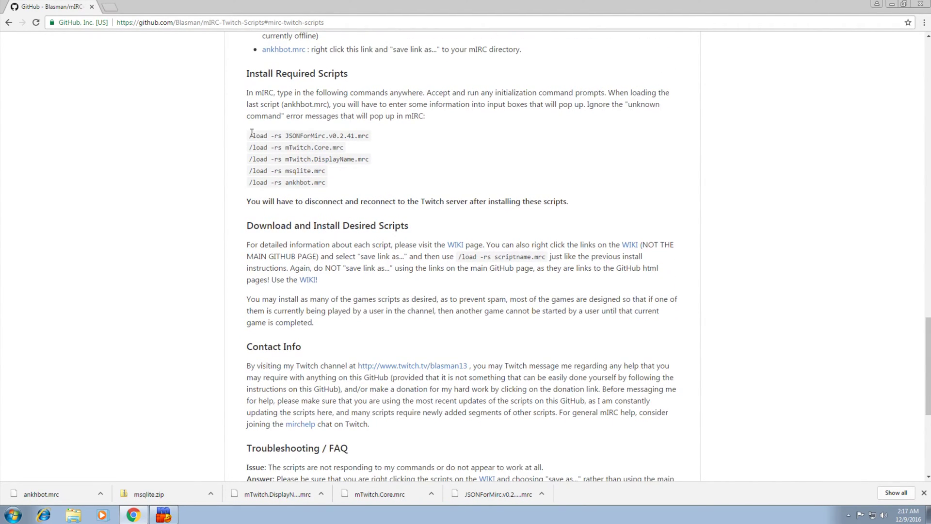
pyautogui.moveTo(250, 134); pyautogui.dragTo(372, 137)
pyautogui.hotkey('ctrl', 'c')
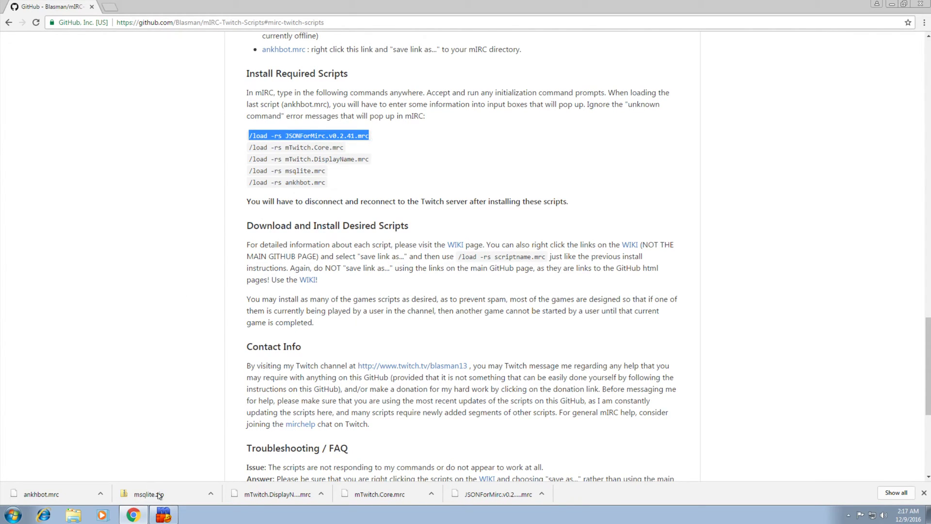
pyautogui.click(163, 514)
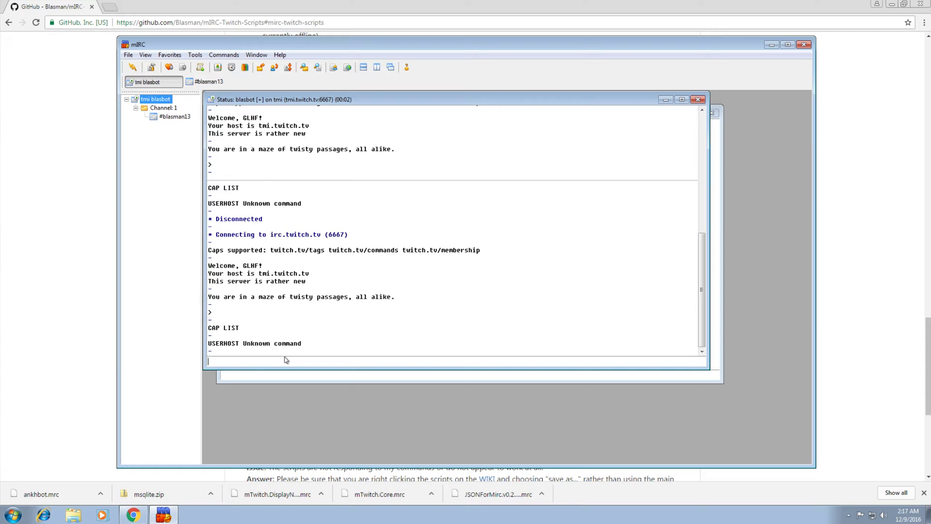
pyautogui.hotkey('ctrl', 'v')
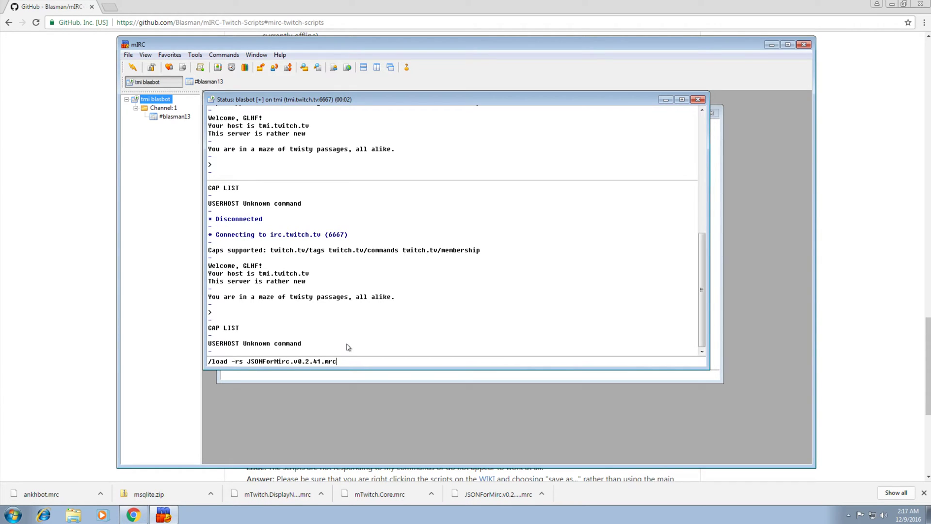
pyautogui.press('Return')
pyautogui.click(448, 295)
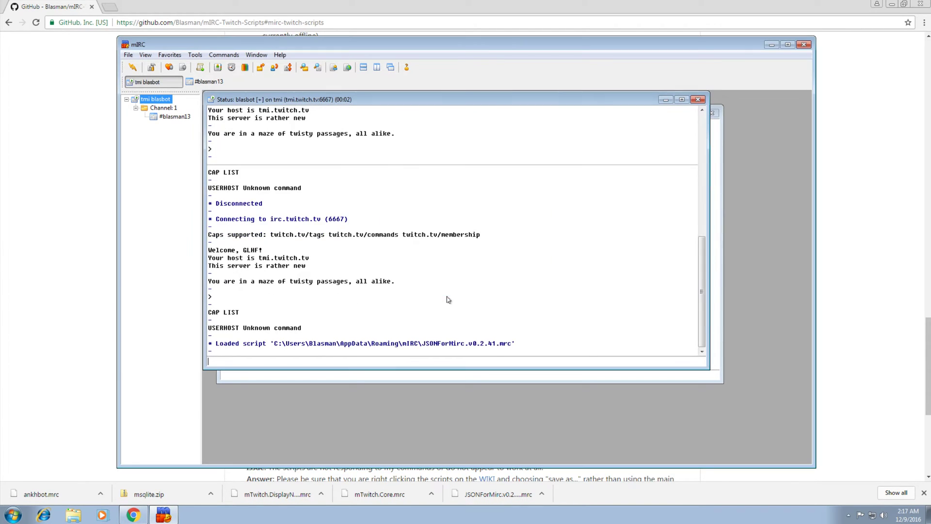
# Step: Copy /load -rs mTwitch.Core.mrc from the GitHub page, run it in the mIRC status window and allow its initialization commands
pyautogui.hotkey('alt', 'Tab')
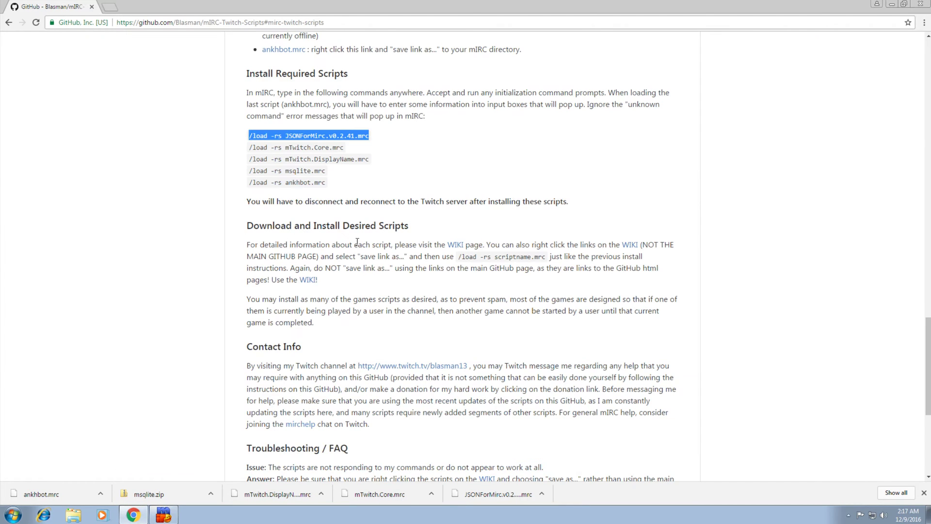
pyautogui.moveTo(343, 147); pyautogui.dragTo(249, 147)
pyautogui.hotkey('ctrl', 'c')
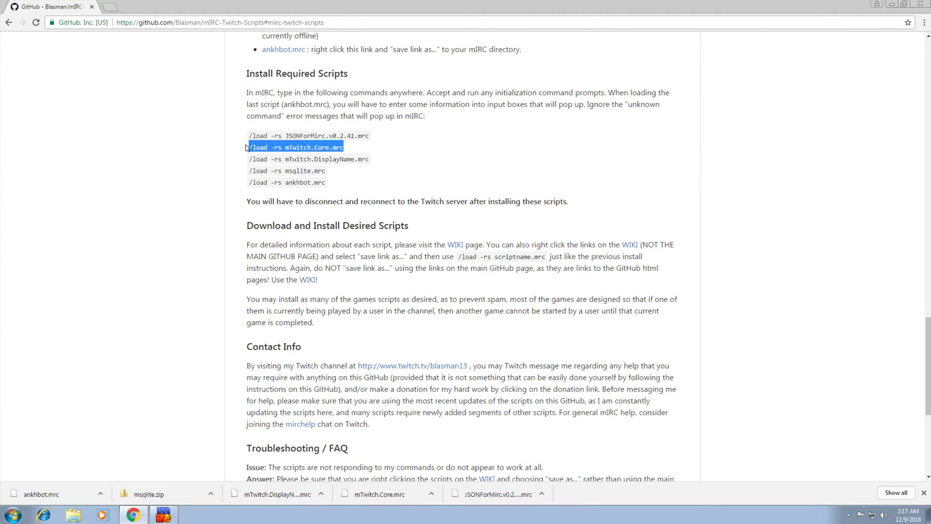
pyautogui.hotkey('alt', 'Tab')
pyautogui.hotkey('ctrl', 'v')
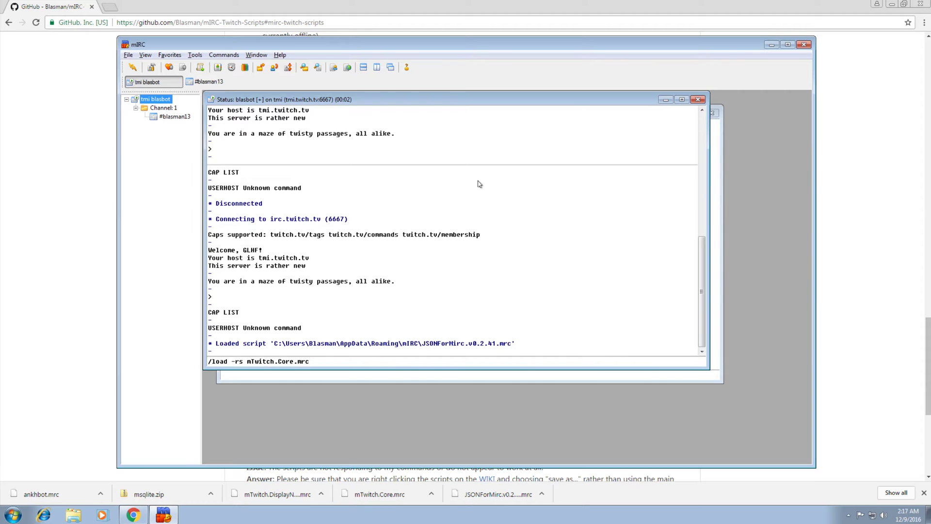
pyautogui.press('Return')
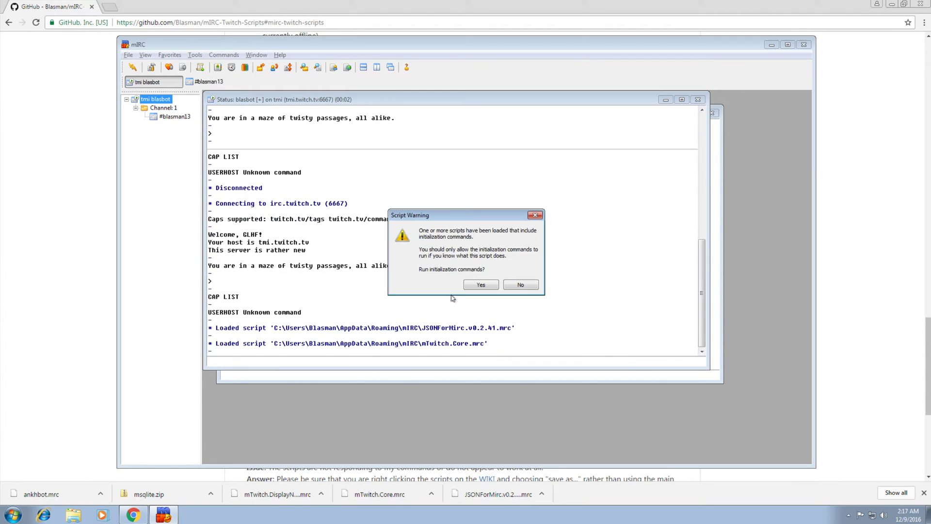
pyautogui.click(479, 286)
# Step: Copy /load -rs mTwitch.DisplayName.mrc from the GitHub page and run it in the mIRC status window, approving the command
pyautogui.hotkey('alt', 'Tab')
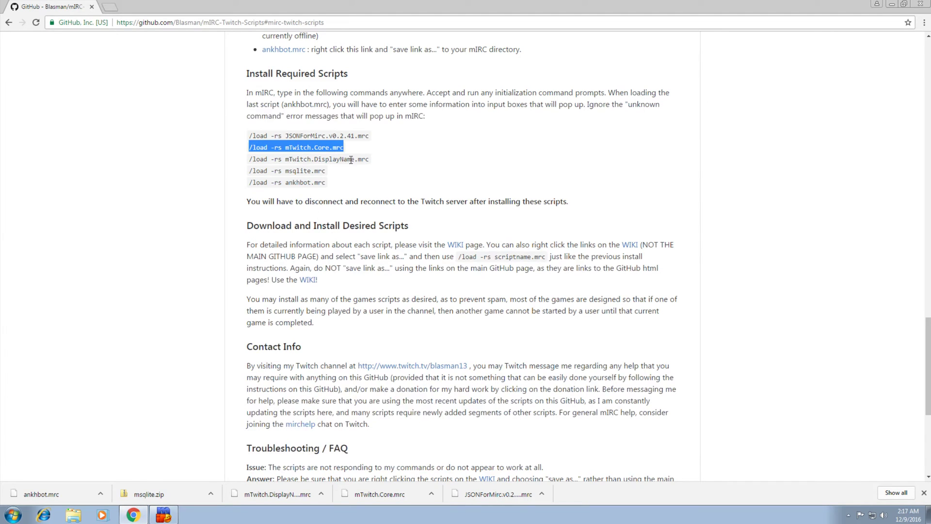
pyautogui.moveTo(368, 158); pyautogui.dragTo(251, 159)
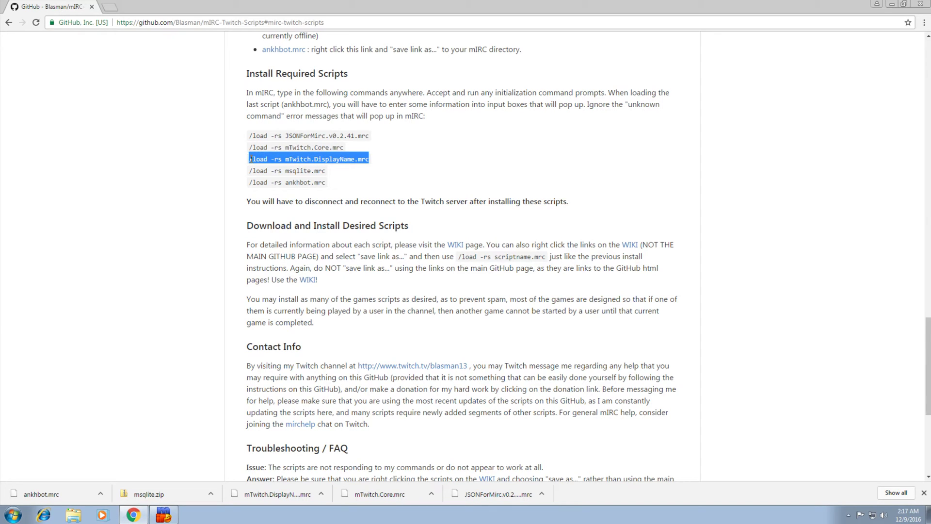
pyautogui.hotkey('ctrl', 'c')
pyautogui.hotkey('alt', 'Tab')
pyautogui.hotkey('ctrl', 'v')
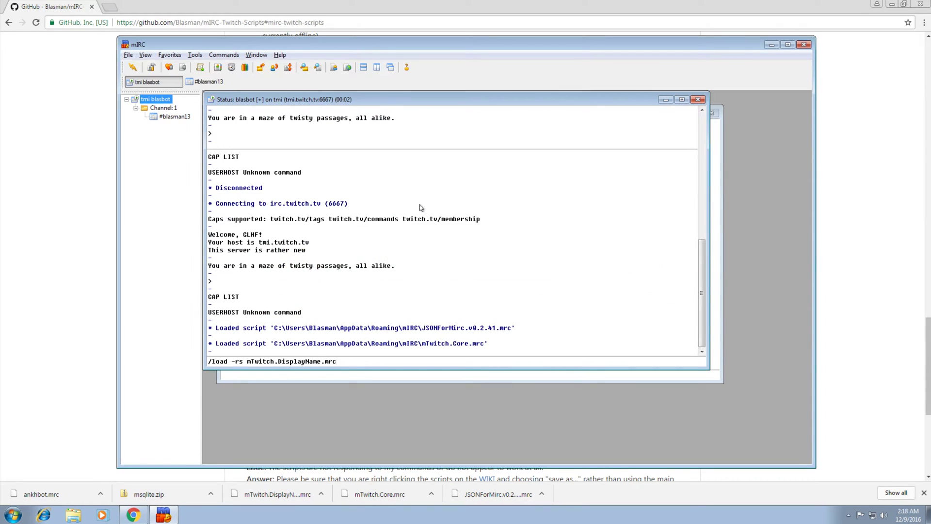
pyautogui.press('Return')
pyautogui.click(449, 295)
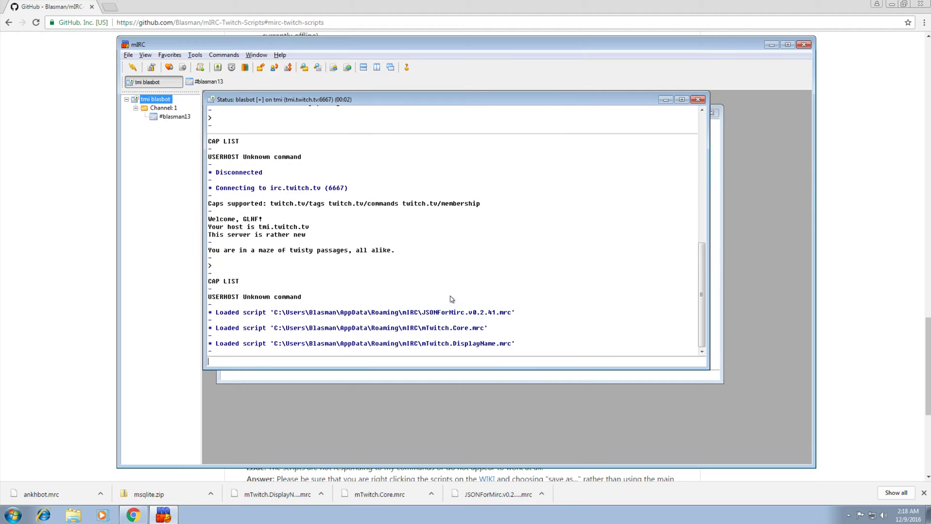
# Step: Copy /load -rs msqlite.mrc from the GitHub page, run it in the mIRC status window and allow its initialization commands
pyautogui.hotkey('alt', 'Tab')
pyautogui.moveTo(323, 170); pyautogui.dragTo(259, 172)
pyautogui.moveTo(325, 170); pyautogui.dragTo(250, 170)
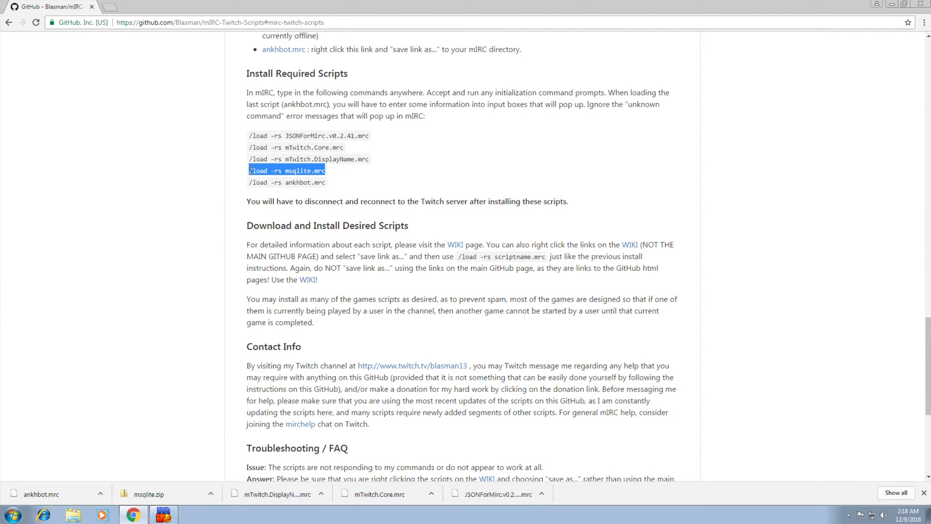
pyautogui.hotkey('ctrl', 'c')
pyautogui.hotkey('alt', 'Tab')
pyautogui.hotkey('ctrl', 'v')
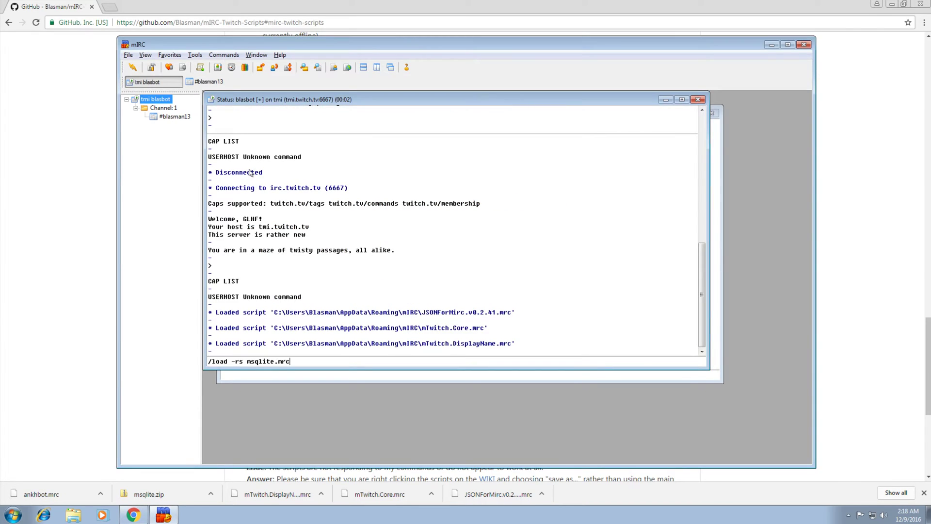
pyautogui.press('Return')
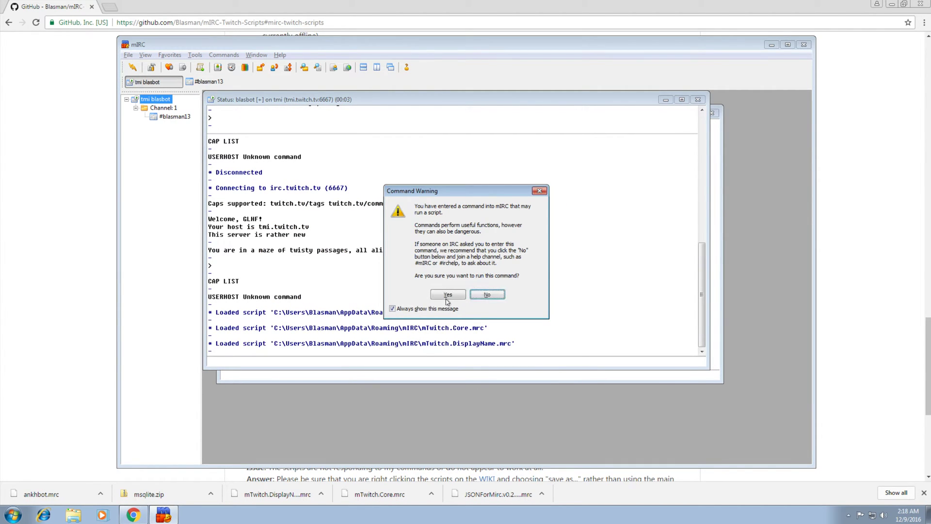
pyautogui.click(448, 294)
pyautogui.click(473, 286)
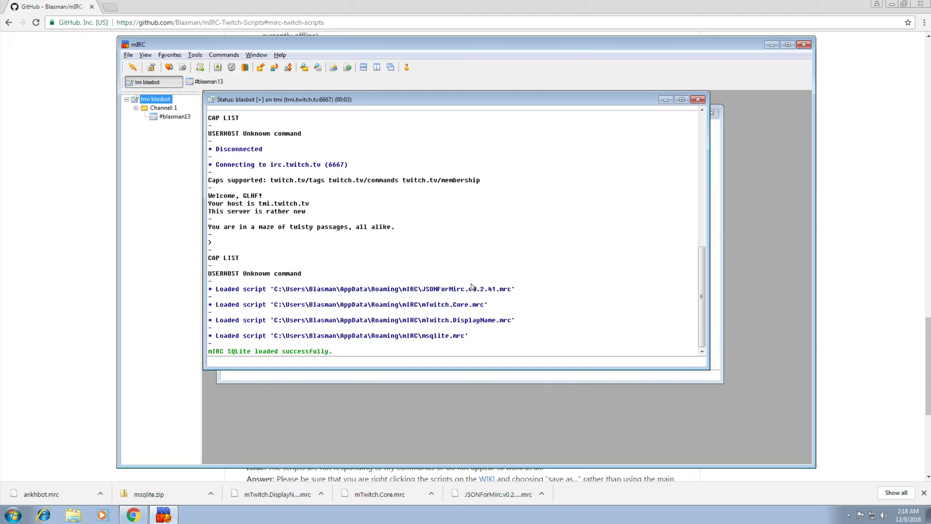
# Step: Copy /load -rs ankhbot.mrc from the GitHub page, run it in the mIRC status window and allow its initialization commands
pyautogui.hotkey('alt', 'Tab')
pyautogui.moveTo(325, 183); pyautogui.dragTo(250, 182)
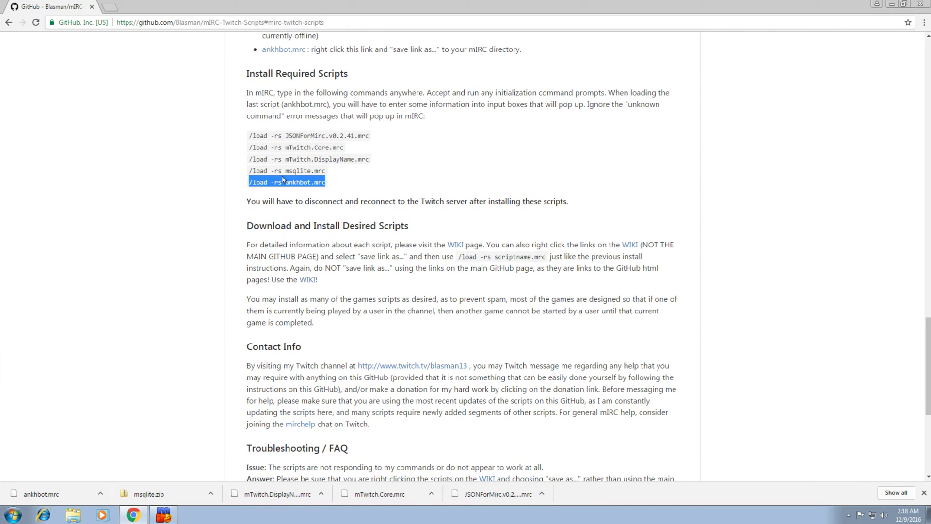
pyautogui.hotkey('alt', 'Tab')
pyautogui.hotkey('ctrl', 'v')
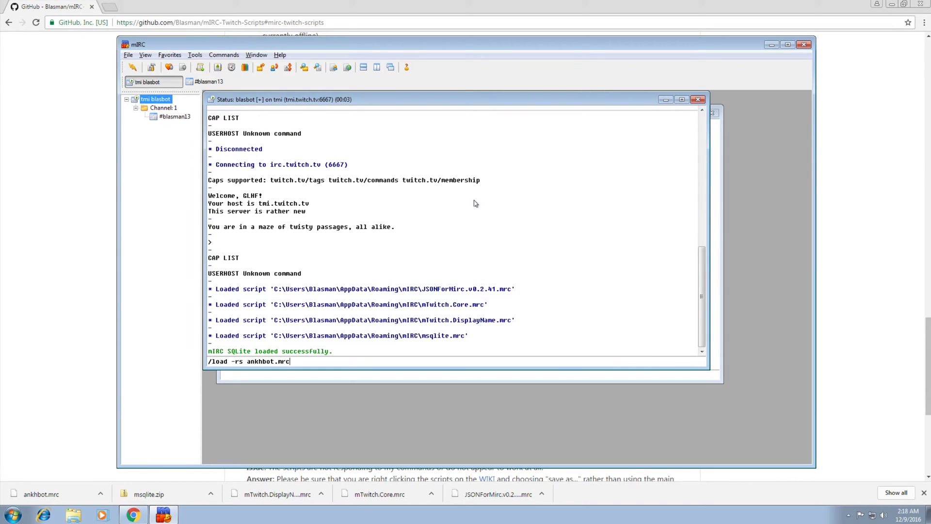
pyautogui.press('Return')
pyautogui.click(447, 294)
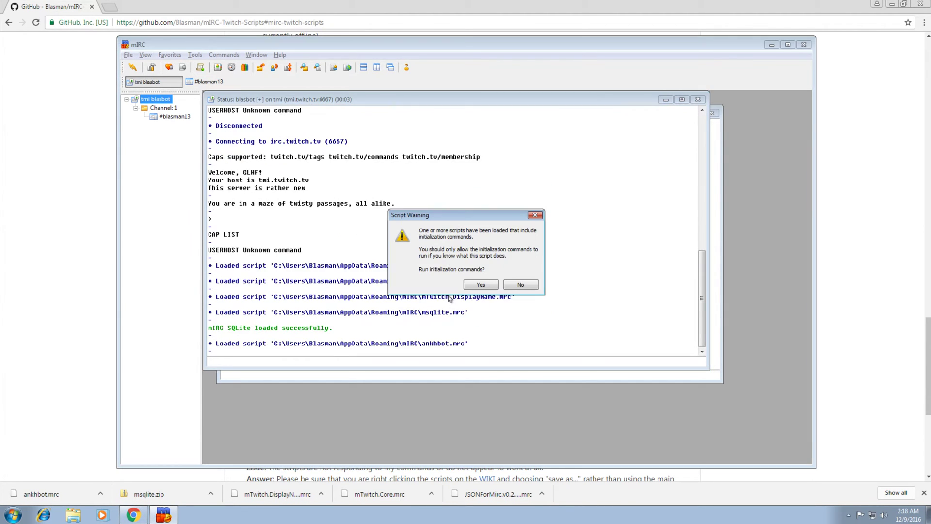
pyautogui.click(480, 284)
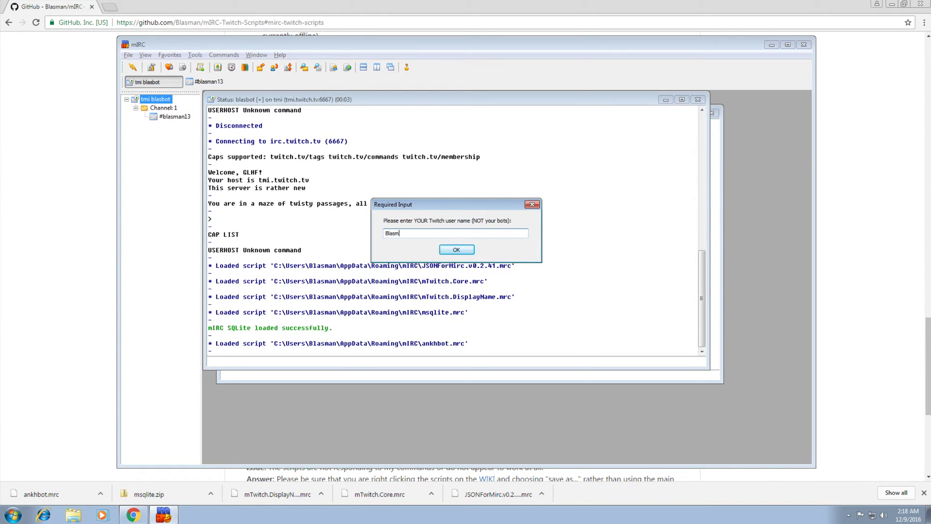
# Step: Answer the ankhbot.mrc setup prompts with the streamer's own Twitch user name, the default AnkhBot database path and the currency name points
pyautogui.write('Blasman13')
pyautogui.click(458, 250)
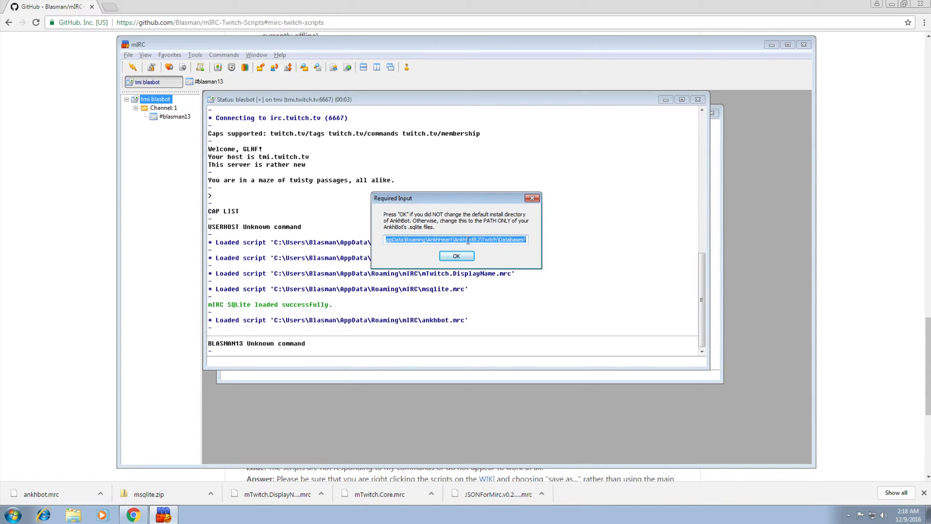
pyautogui.click(457, 257)
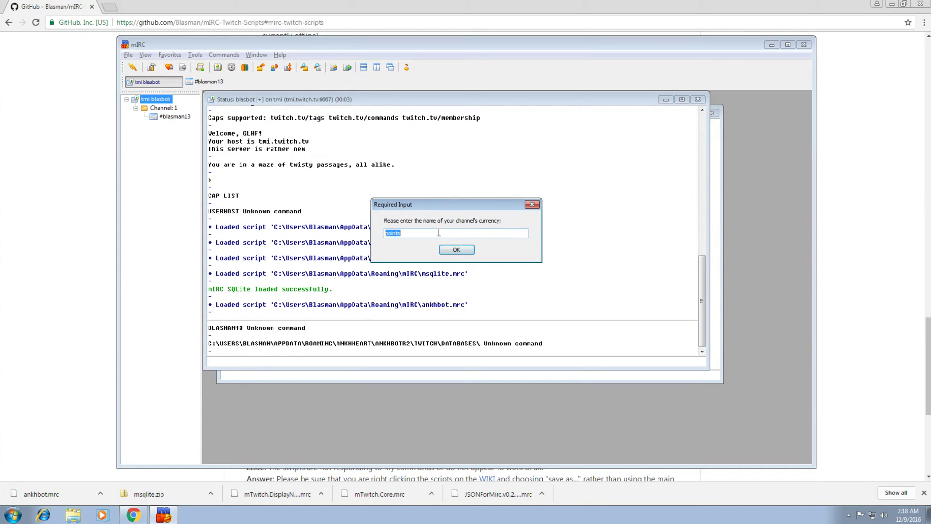
pyautogui.click(439, 233)
pyautogui.click(451, 250)
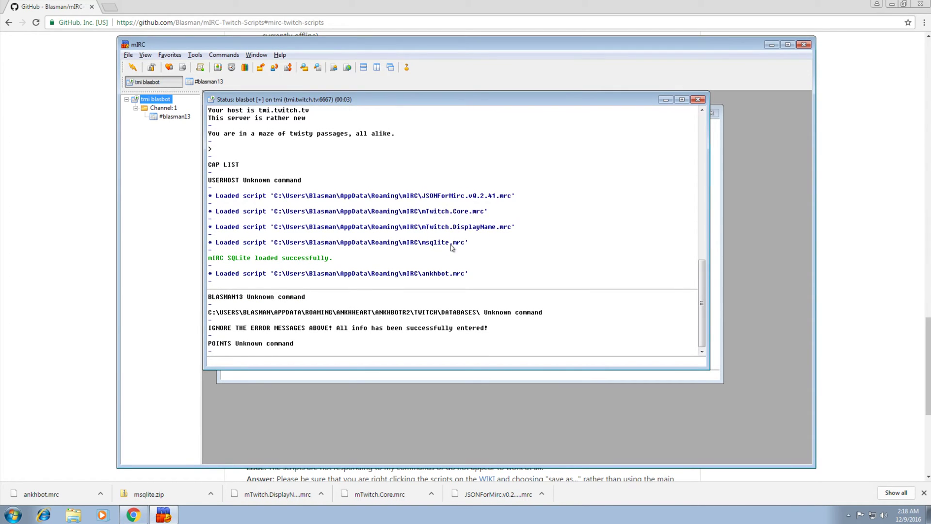
# Step: Open the WIKI page linked under Download and Install Desired Scripts on the GitHub page in a new browser tab
pyautogui.hotkey('alt', 'Tab')
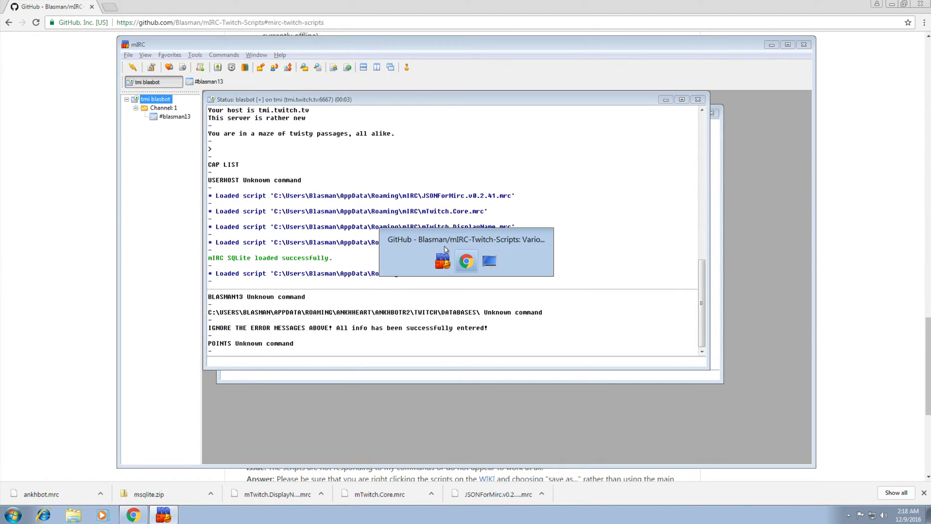
pyautogui.click(395, 254)
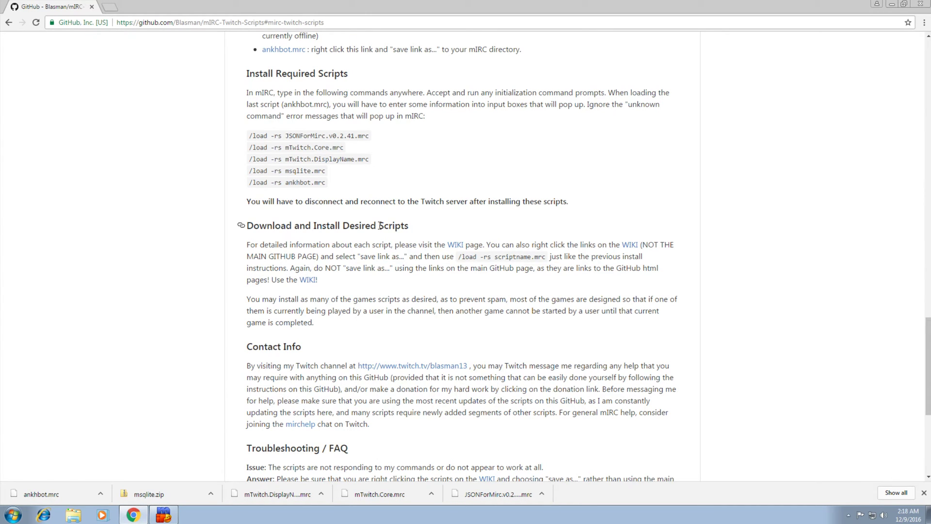
pyautogui.scroll(-2, 380, 226)
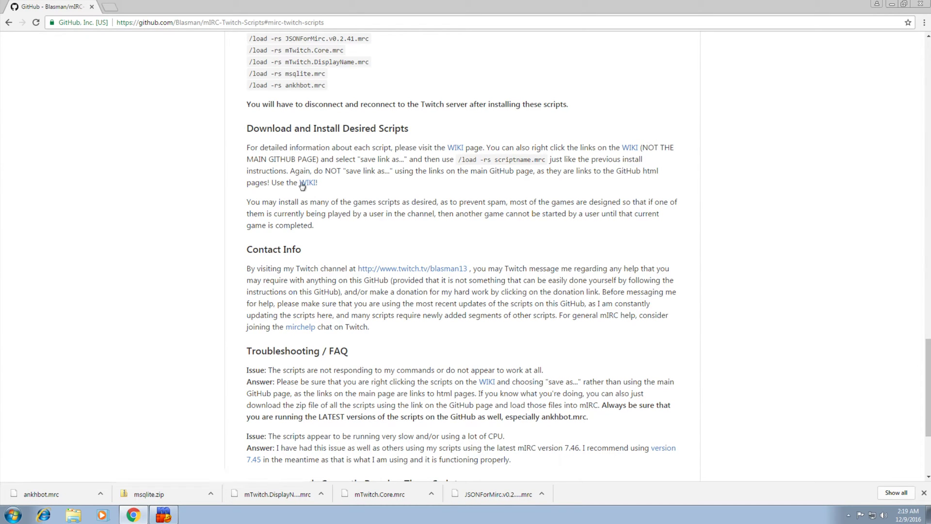
pyautogui.scroll(15, 335, 187)
pyautogui.scroll(7, 339, 214)
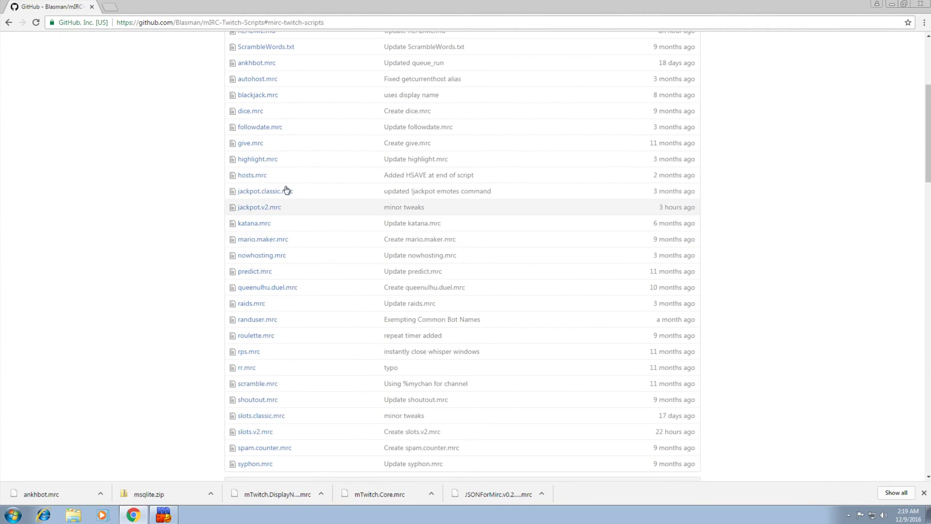
pyautogui.scroll(-7, 266, 239)
pyautogui.scroll(-15, 278, 353)
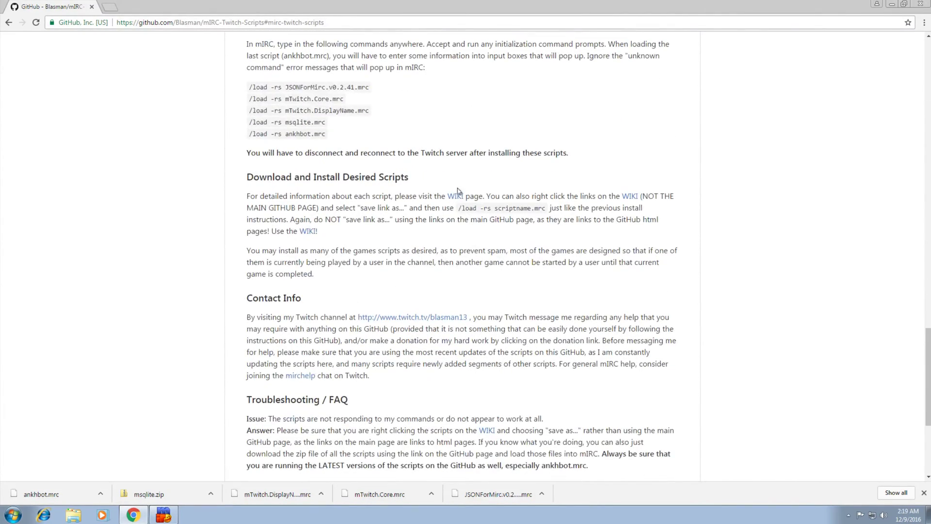
pyautogui.middleClick(456, 196)
pyautogui.click(136, 7)
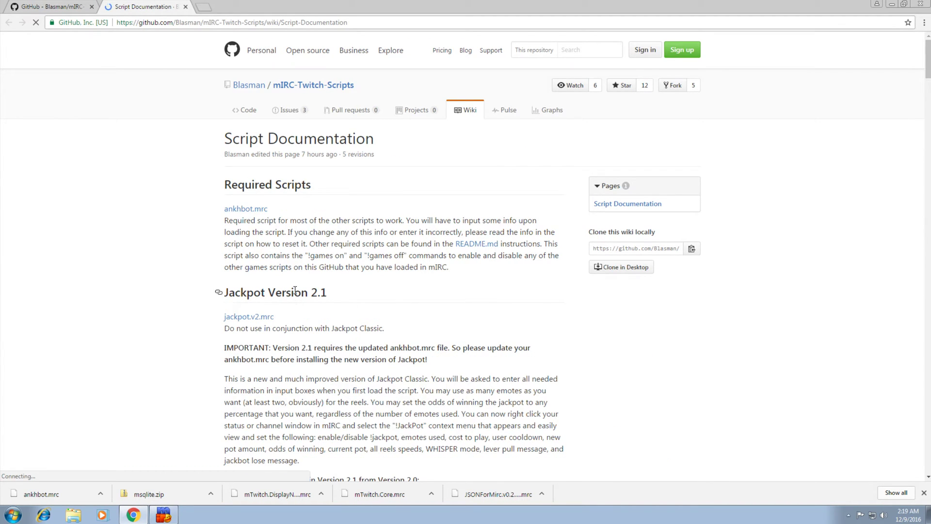
# Step: Save the jackpot.v2.mrc script linked under Jackpot Version 2.1 into the AppData\Roaming\mIRC folder
pyautogui.rightClick(255, 320)
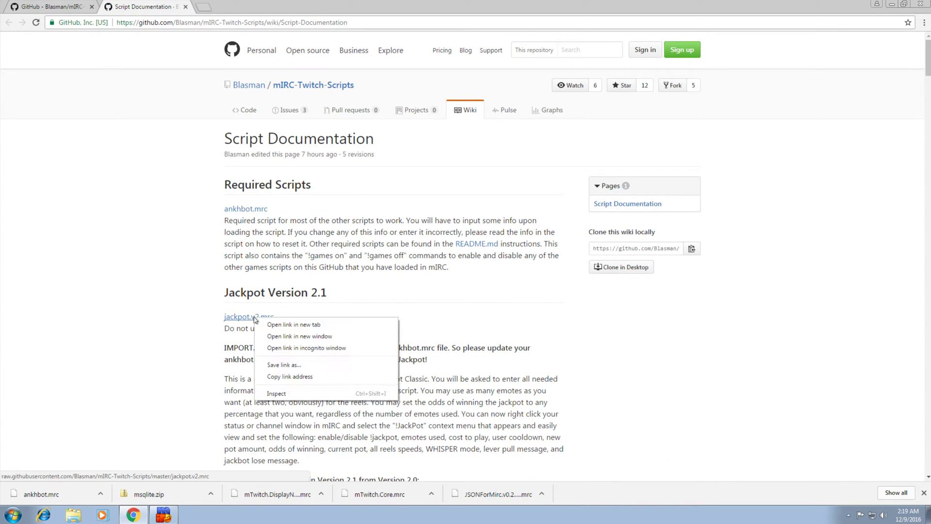
pyautogui.click(285, 364)
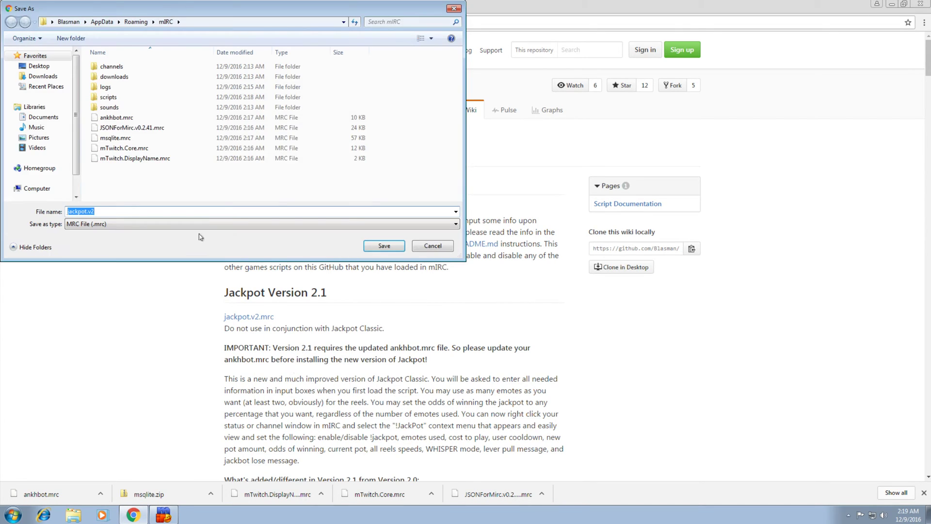
pyautogui.click(381, 247)
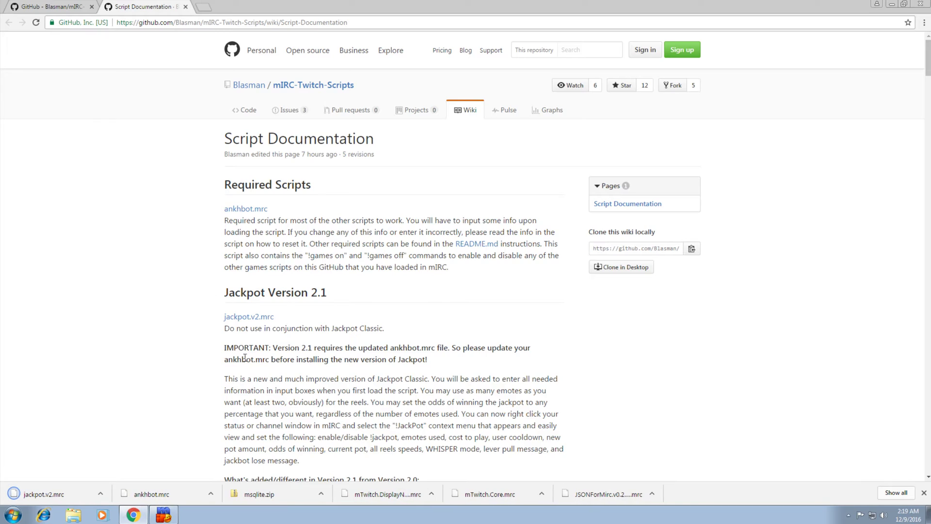
# Step: Load jackpot.v2.mrc in mIRC by adapting an earlier /load -rs command, allow its initialization commands and acknowledge the ankhbot.mrc version notice
pyautogui.click(170, 515)
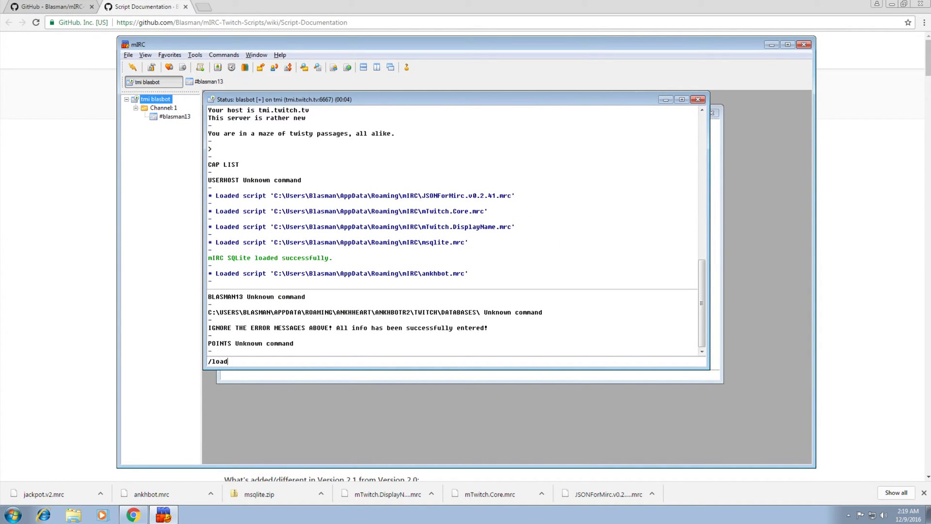
pyautogui.press('Up')
pyautogui.press('Up')
pyautogui.press('Up')
pyautogui.press('Down')
pyautogui.press('Down')
pyautogui.press('Down')
pyautogui.press('Up')
pyautogui.press('BackSpace')
pyautogui.press('BackSpace')
pyautogui.press('BackSpace')
pyautogui.press('BackSpace')
pyautogui.press('BackSpace')
pyautogui.press('Return')
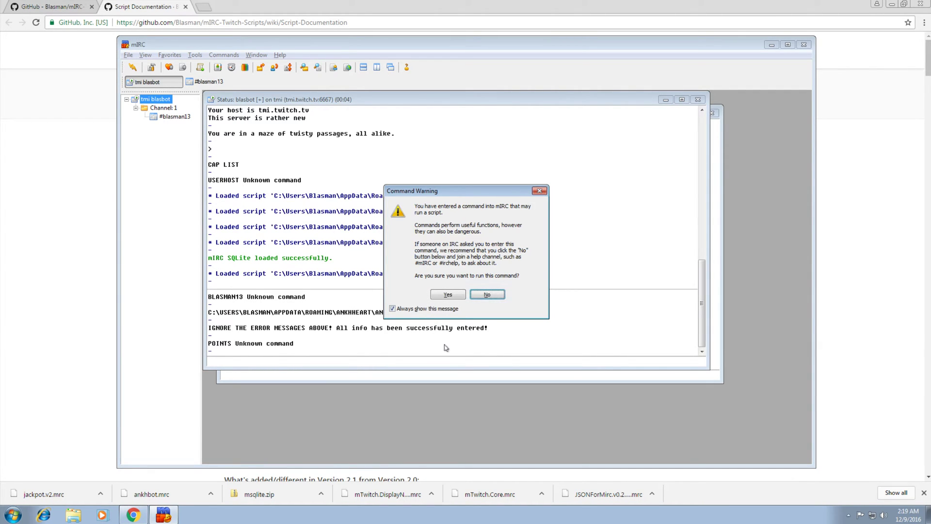
pyautogui.click(448, 295)
pyautogui.click(476, 285)
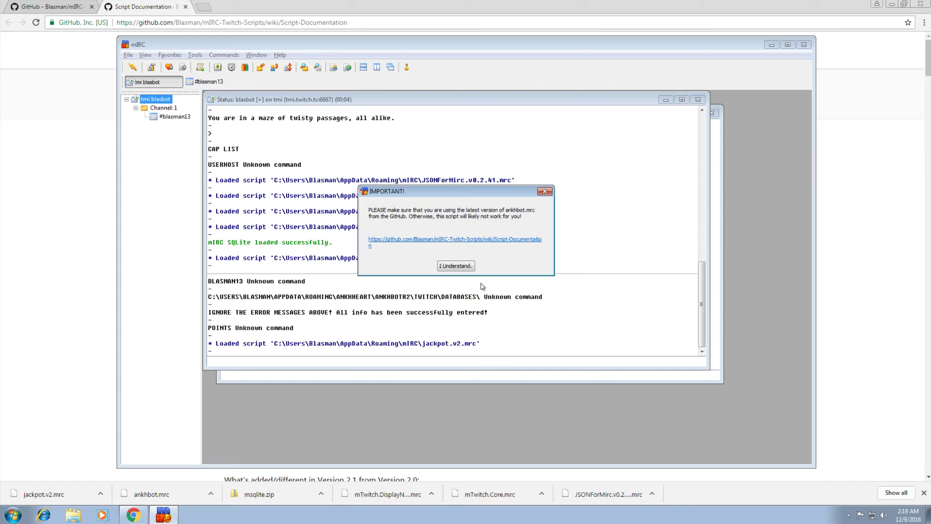
pyautogui.click(458, 266)
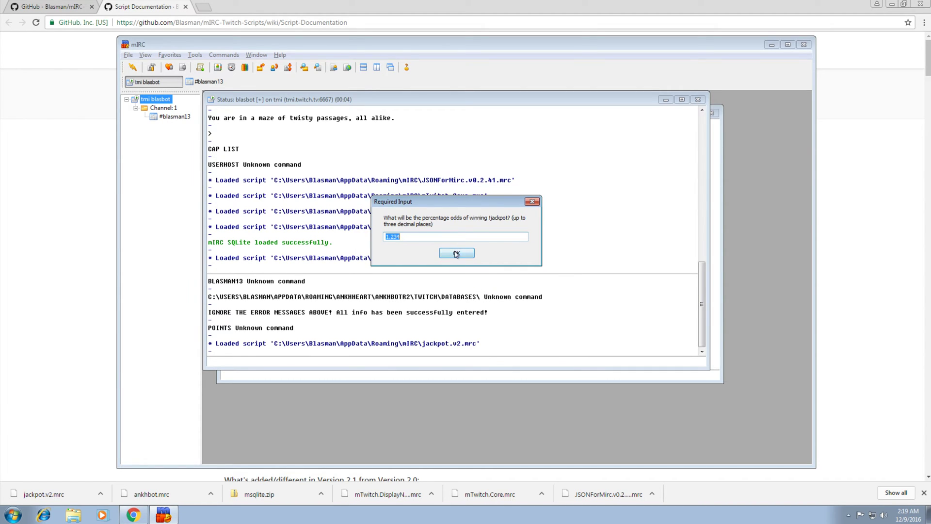
# Step: Answer the Jackpot setup prompts with 1.234 percent odds, emotes emote1 emote2, cost 100, user cooldown 120 seconds and starting pot 10000 points
pyautogui.click(456, 253)
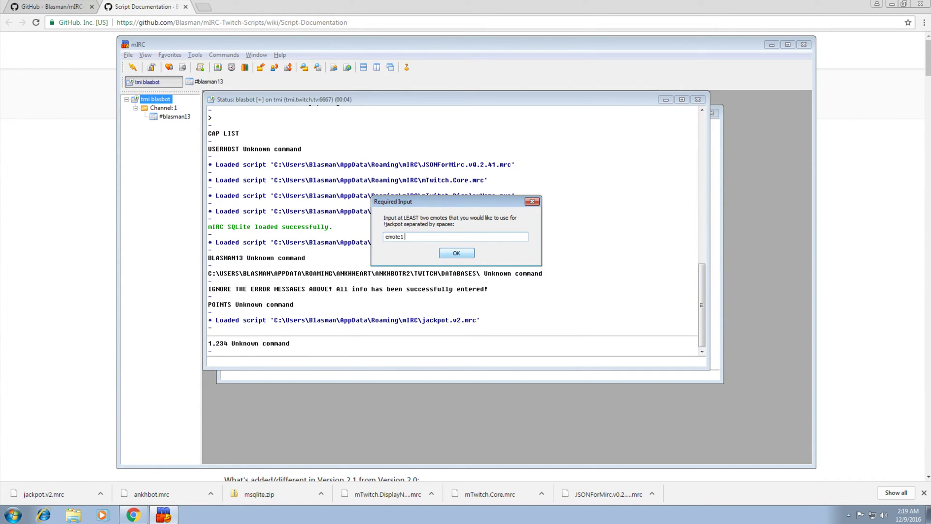
pyautogui.click(463, 252)
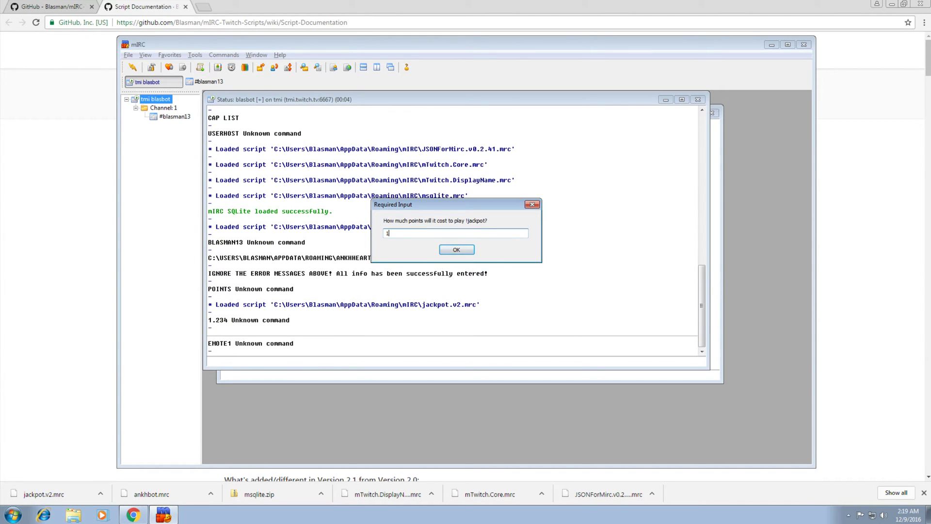
pyautogui.write('100')
pyautogui.click(459, 251)
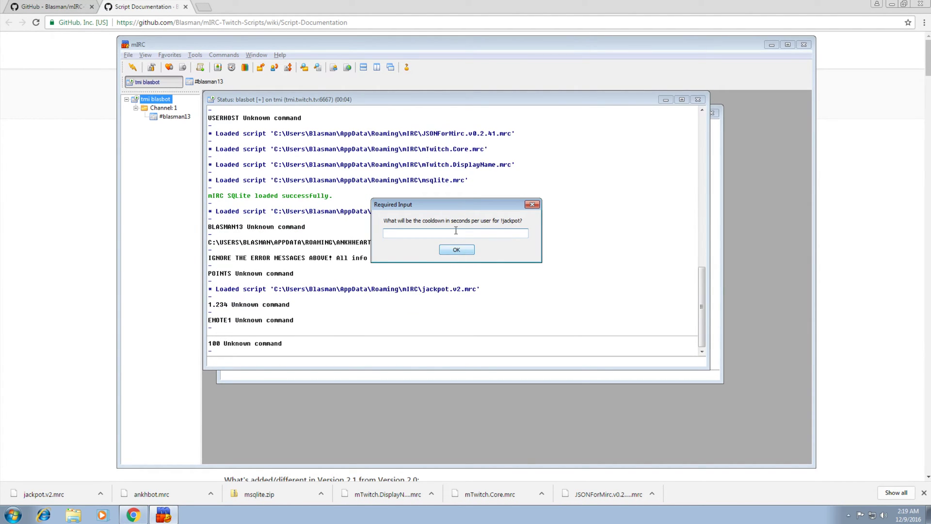
pyautogui.write('120')
pyautogui.click(445, 250)
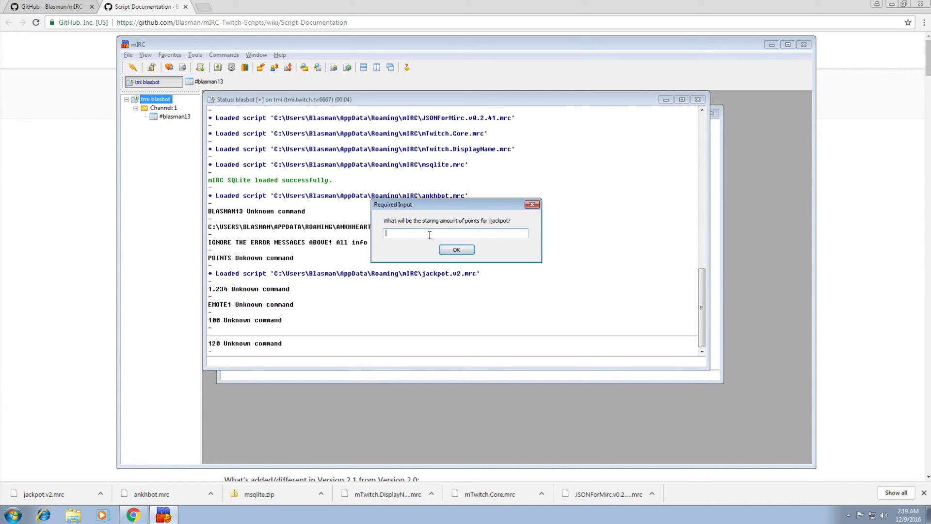
pyautogui.click(458, 251)
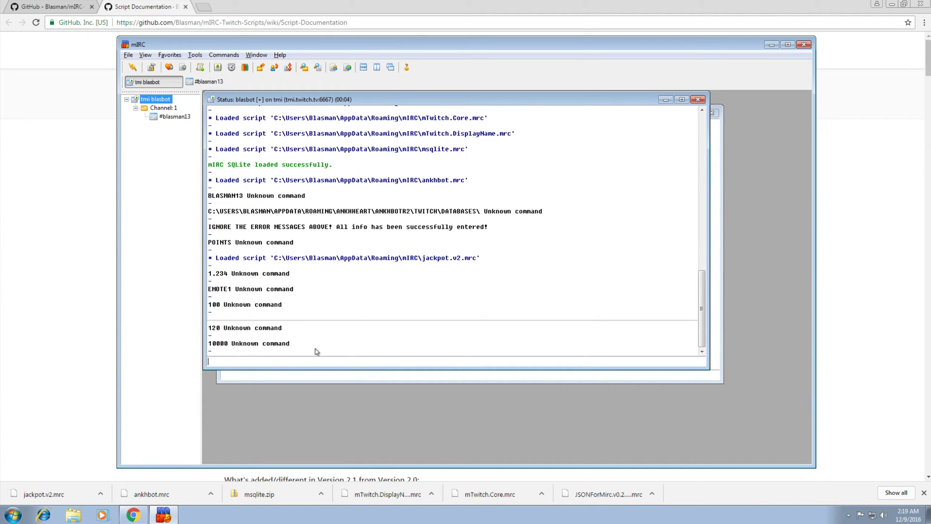
# Step: Look over the !JackPot settings available in the status window, including its emotes and messages options, without changing any
pyautogui.rightClick(518, 264)
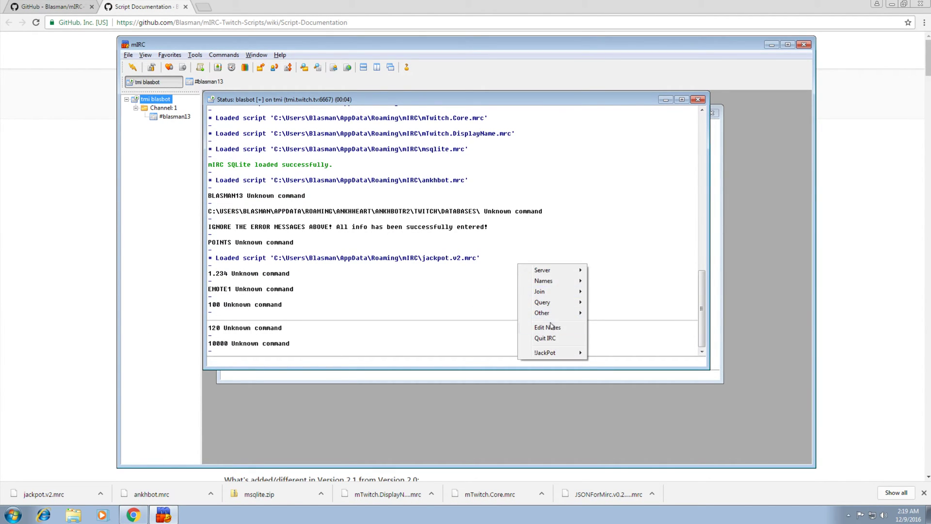
pyautogui.moveTo(555, 353)
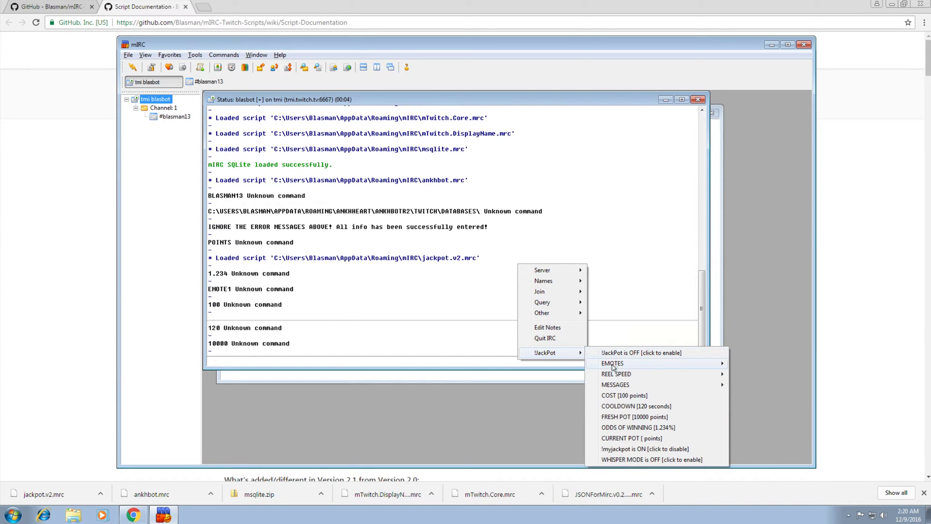
pyautogui.moveTo(649, 366)
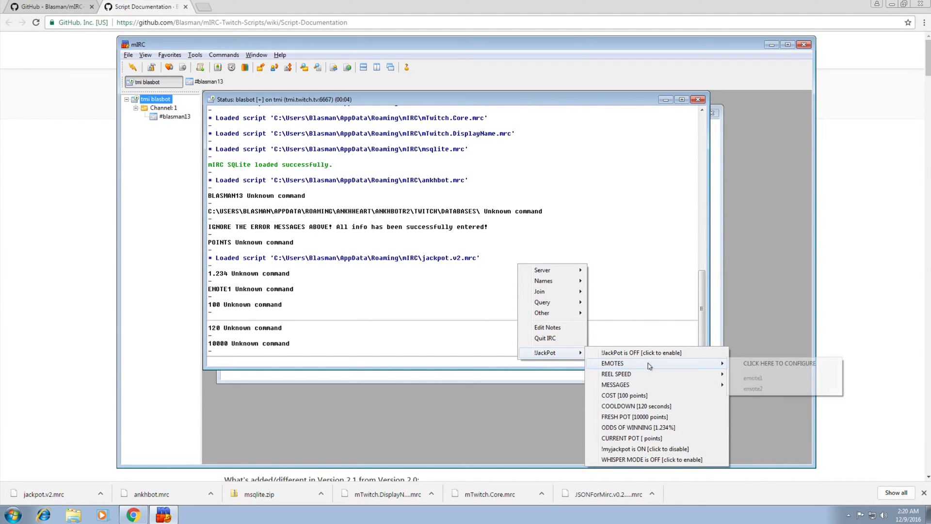
pyautogui.moveTo(645, 386)
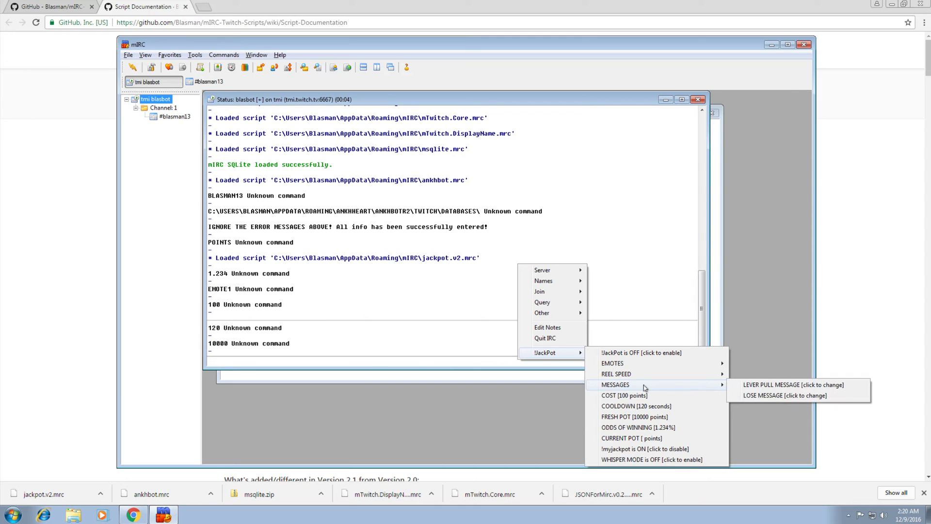
pyautogui.click(593, 197)
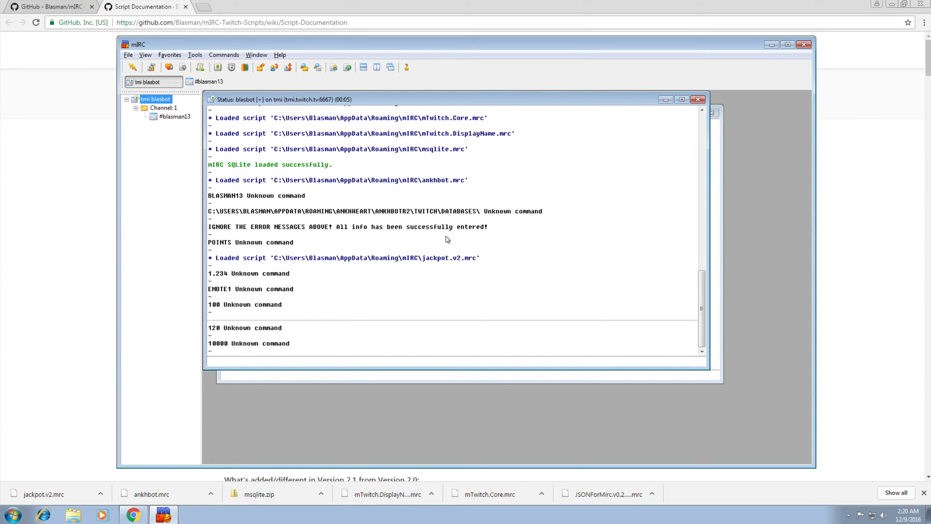
# Step: In the mIRC connection options, turn on Connect on startup and turn off Show connect on startup
pyautogui.hotkey('alt', 'o')
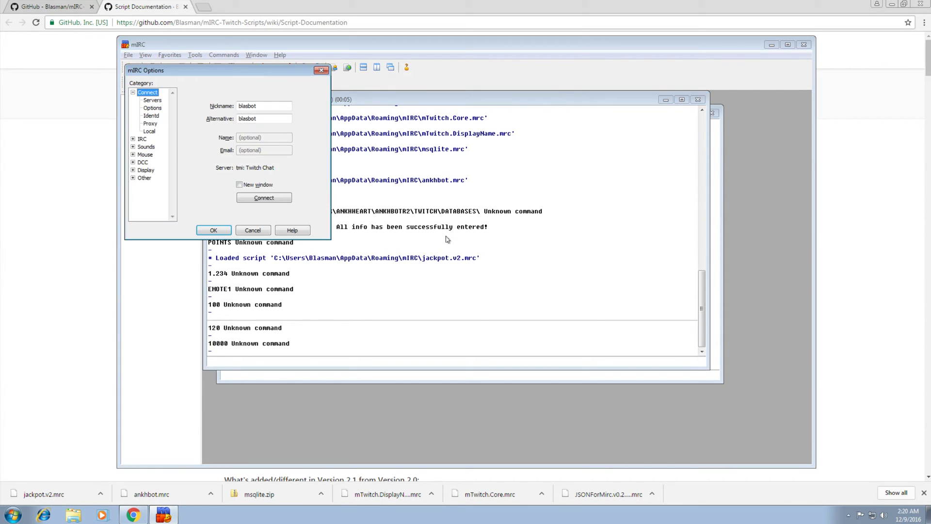
pyautogui.click(150, 100)
pyautogui.click(151, 108)
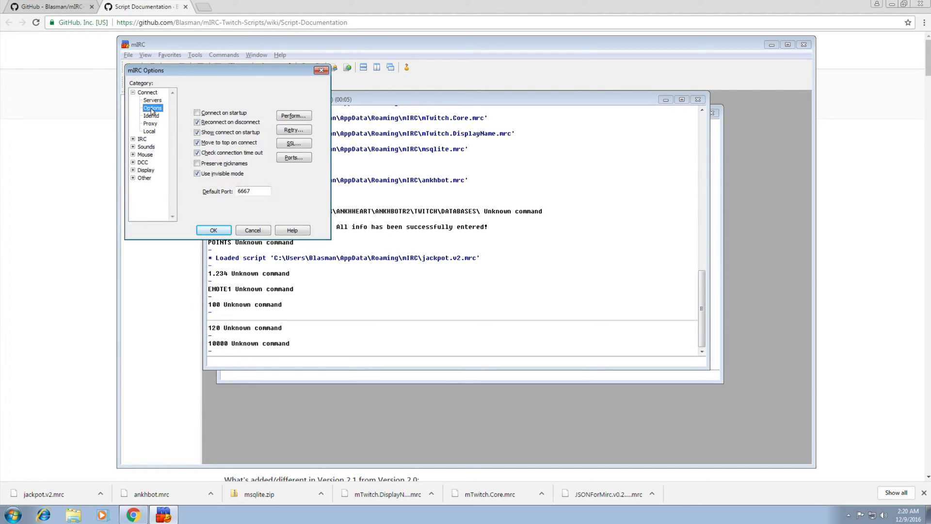
pyautogui.click(224, 113)
pyautogui.click(242, 134)
# Step: Turn on Use single message window in the IRC settings and toggle the display of user addresses off and on again
pyautogui.click(142, 140)
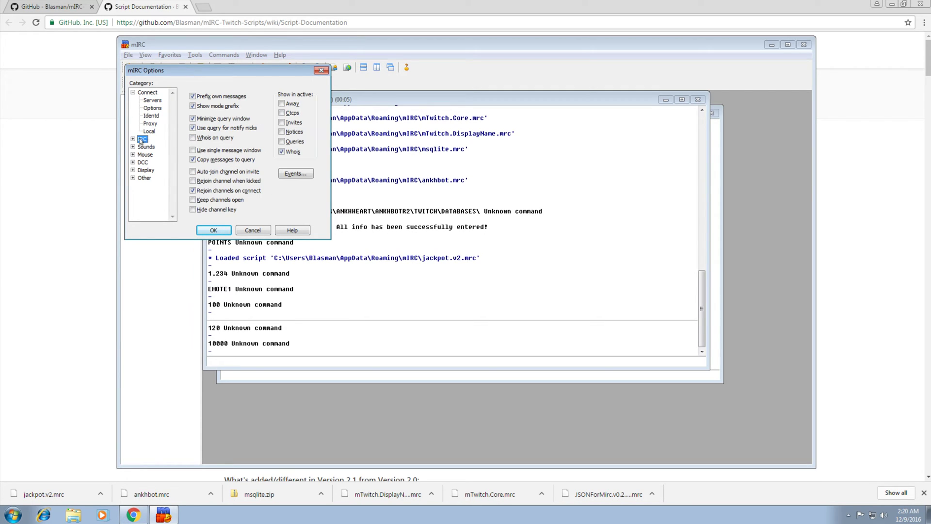
pyautogui.click(133, 139)
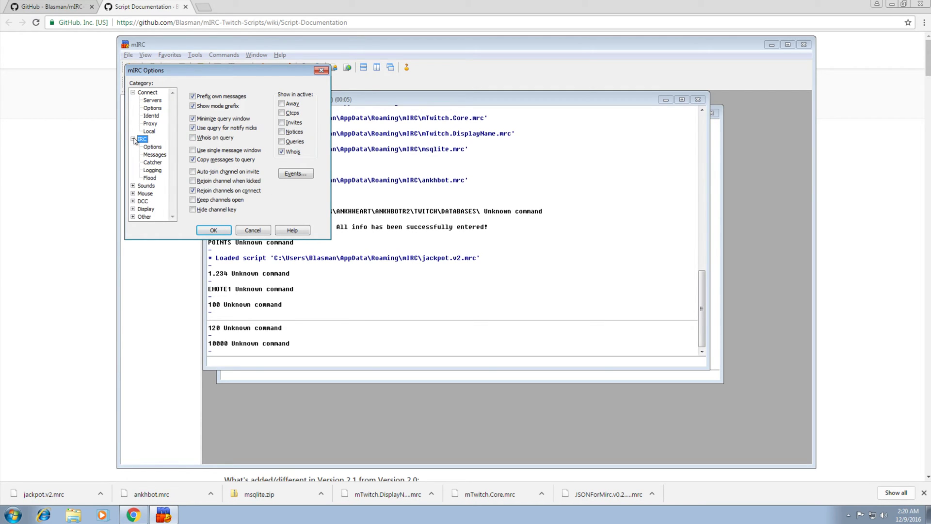
pyautogui.click(193, 150)
pyautogui.click(152, 147)
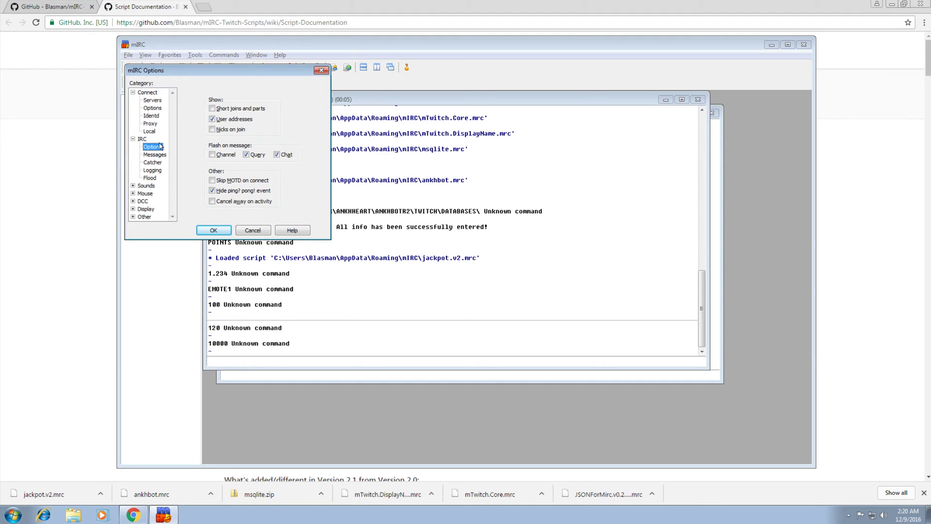
pyautogui.click(211, 119)
pyautogui.click(212, 119)
# Step: Turn on timestamped events in the IRC message settings with the [HH:nn] format and apply the options
pyautogui.click(162, 158)
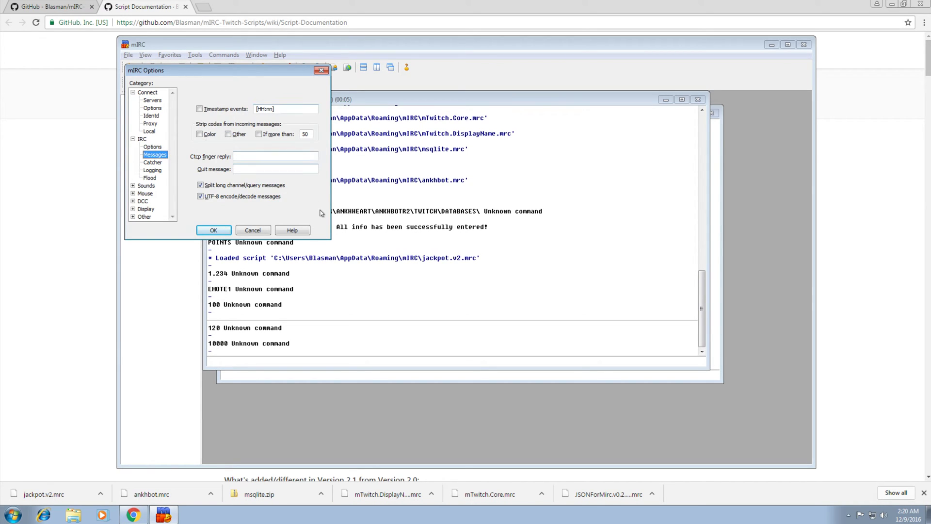
pyautogui.click(232, 109)
pyautogui.click(239, 110)
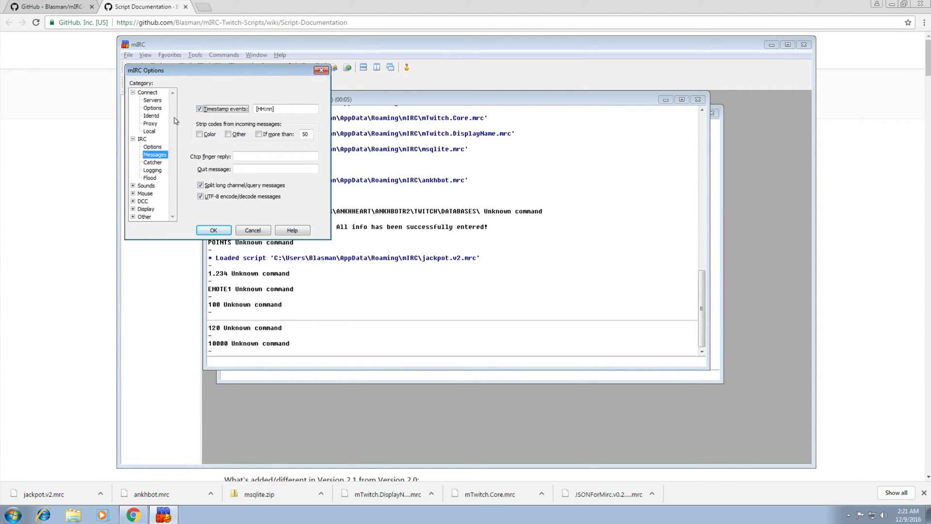
pyautogui.click(214, 231)
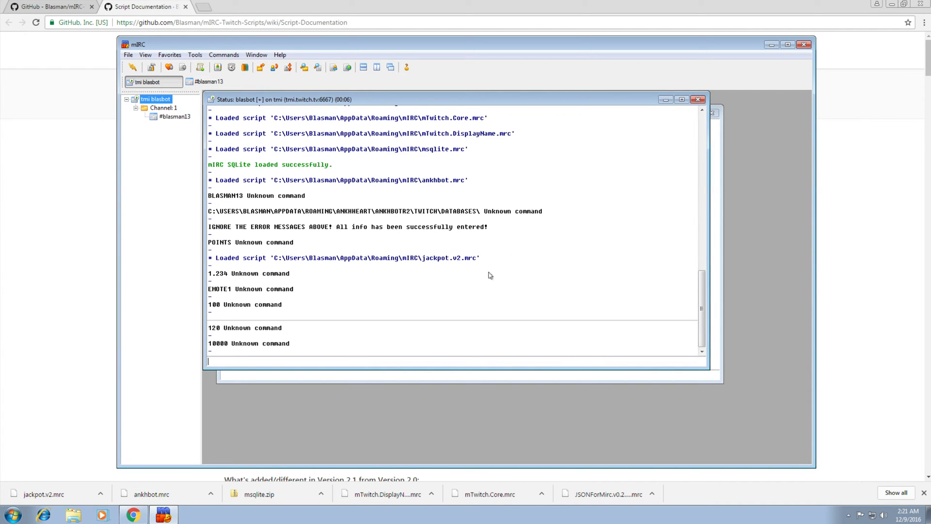
# Step: In the display tray settings, enable placing mIRC in the tray when minimized, single-click opening from the tray icon and minimizing to tray on startup
pyautogui.hotkey('alt', 'o')
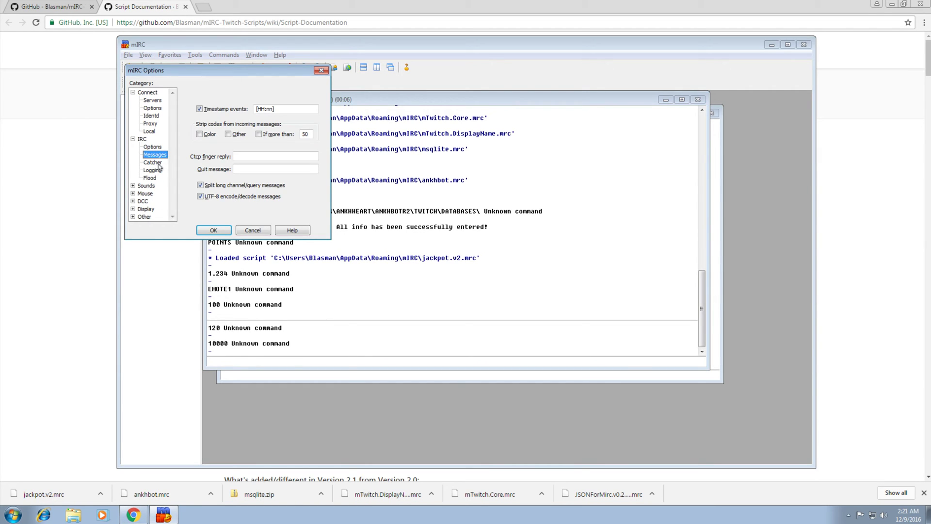
pyautogui.click(140, 209)
pyautogui.click(132, 209)
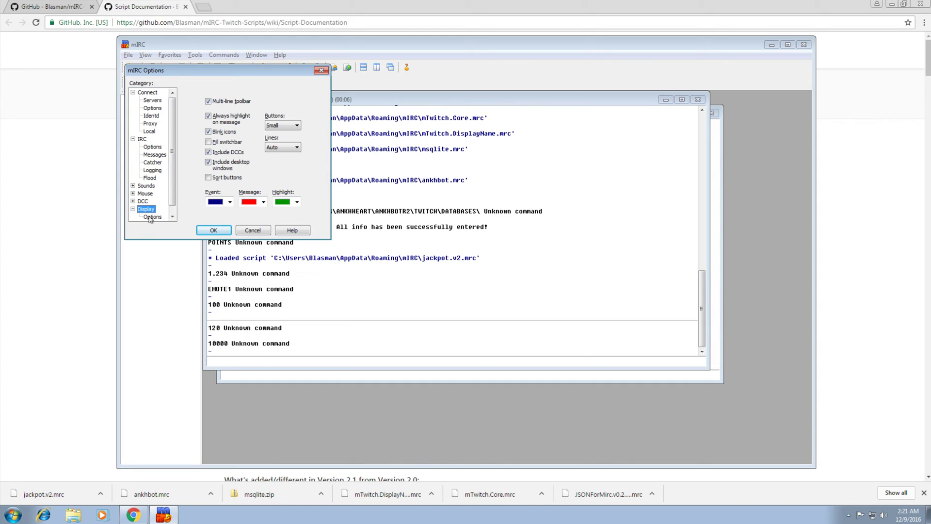
pyautogui.click(151, 217)
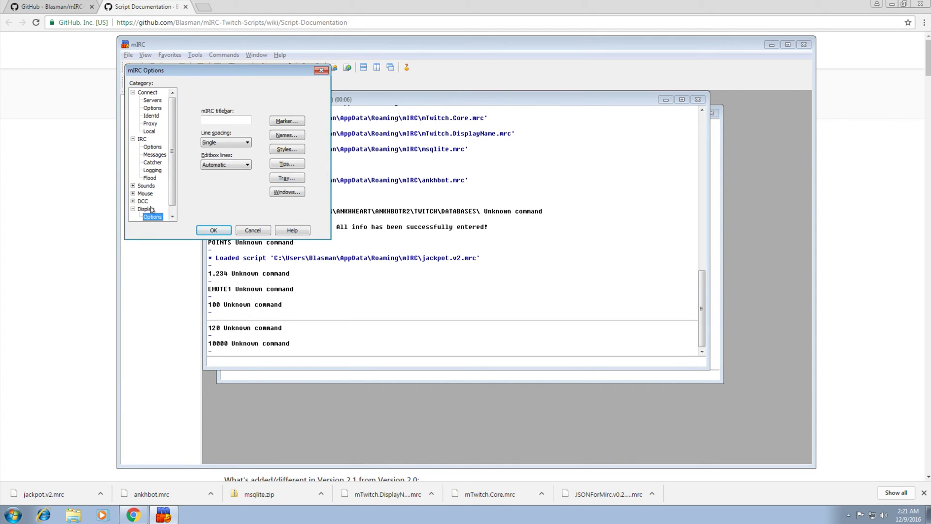
pyautogui.click(286, 178)
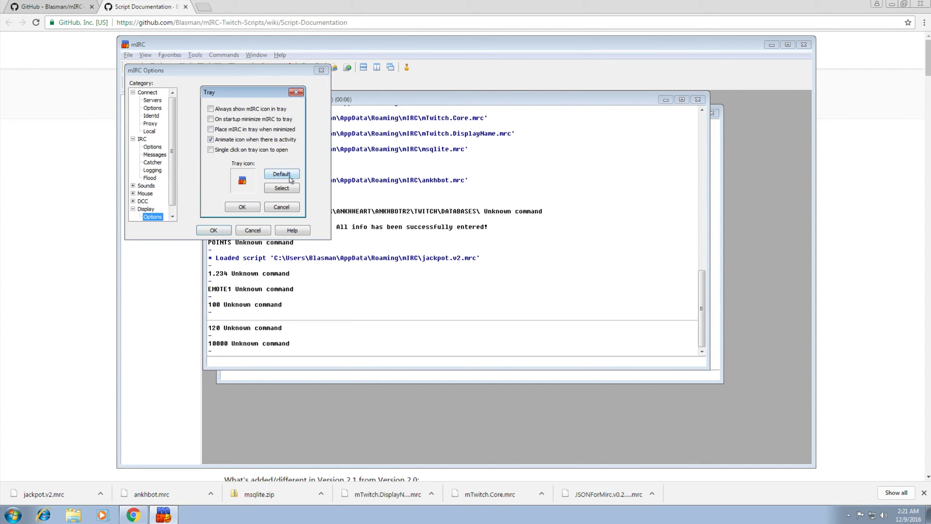
pyautogui.click(239, 129)
pyautogui.click(245, 150)
pyautogui.click(251, 119)
pyautogui.click(243, 207)
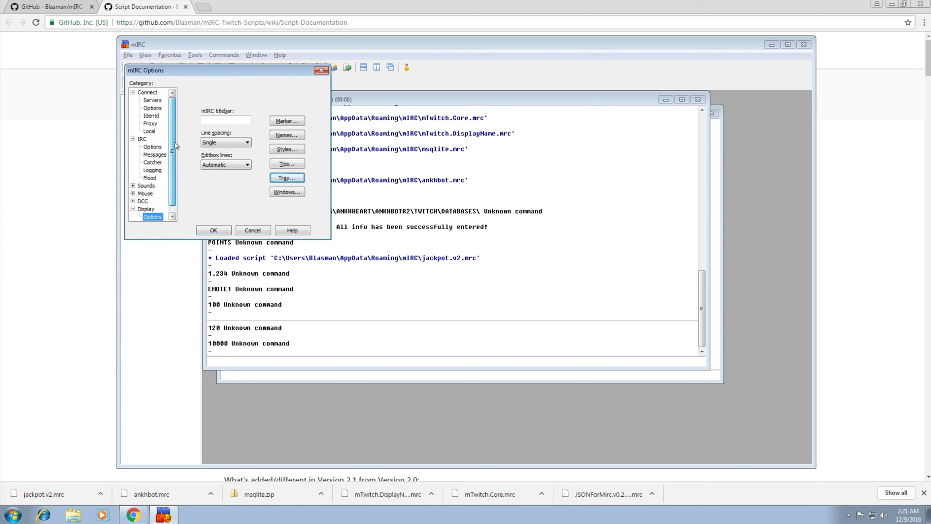
# Step: Disable sounds in the mIRC options and apply the changes
pyautogui.scroll(-1, 175, 145)
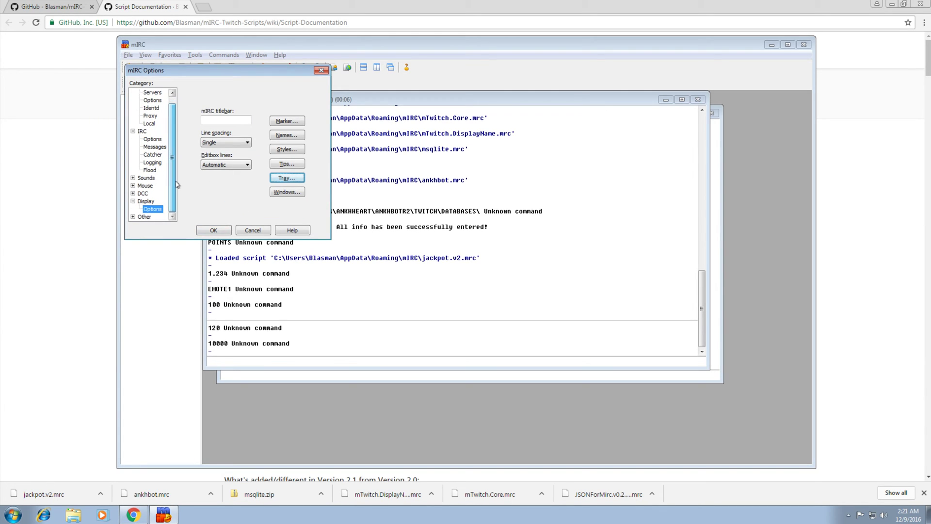
pyautogui.click(136, 178)
pyautogui.click(133, 178)
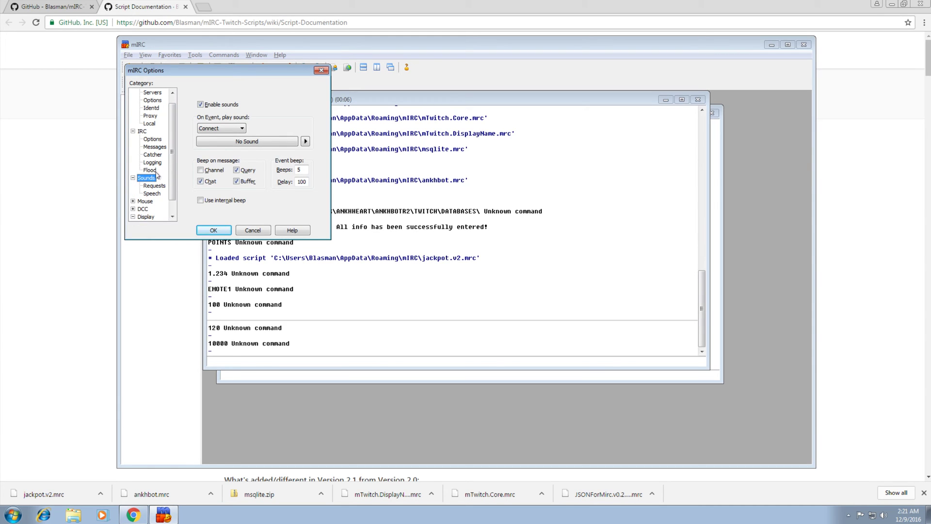
pyautogui.click(201, 105)
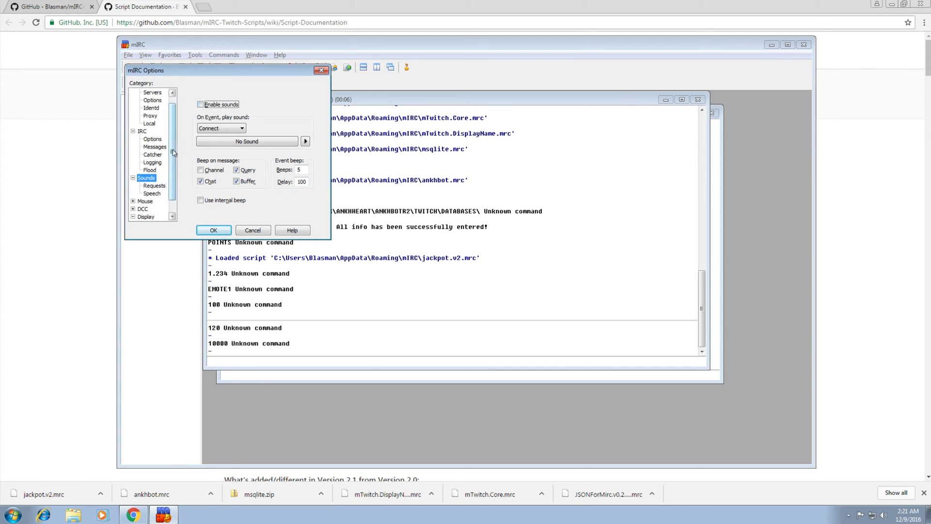
pyautogui.scroll(-1, 177, 150)
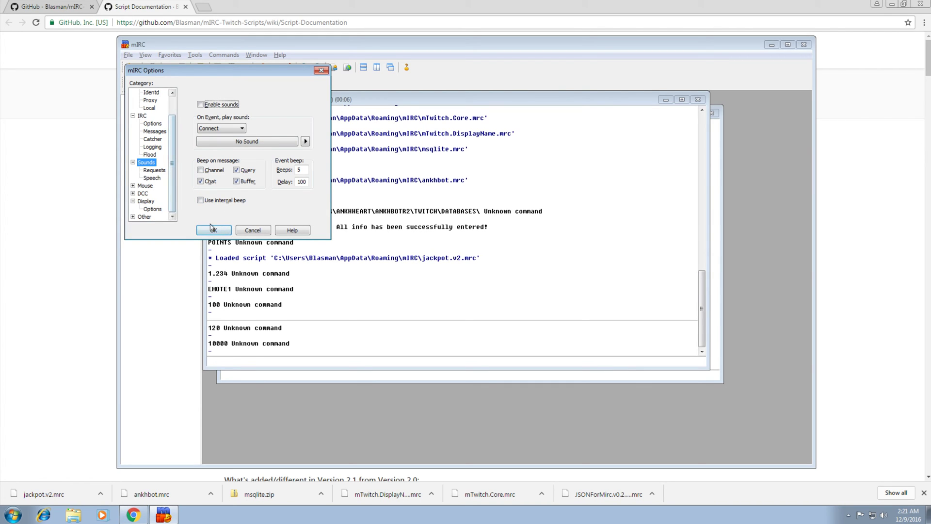
pyautogui.click(151, 209)
pyautogui.click(145, 217)
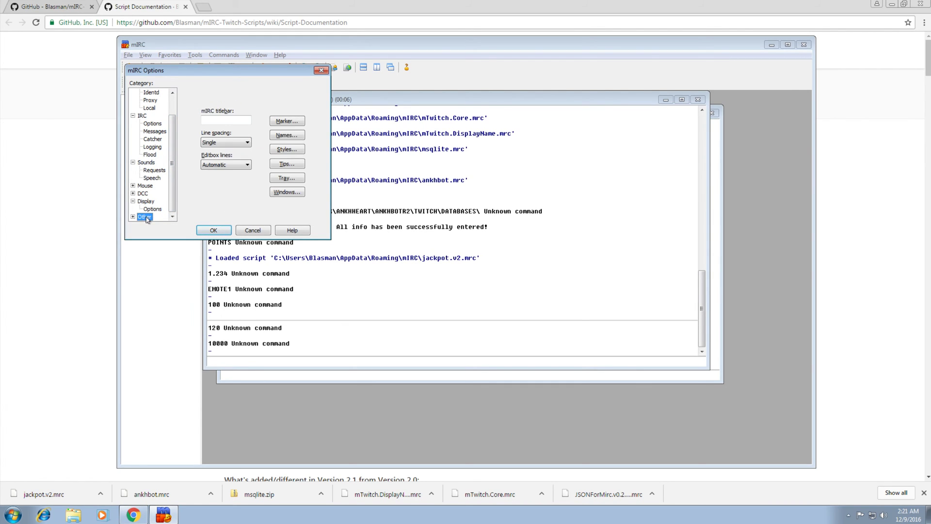
pyautogui.click(214, 230)
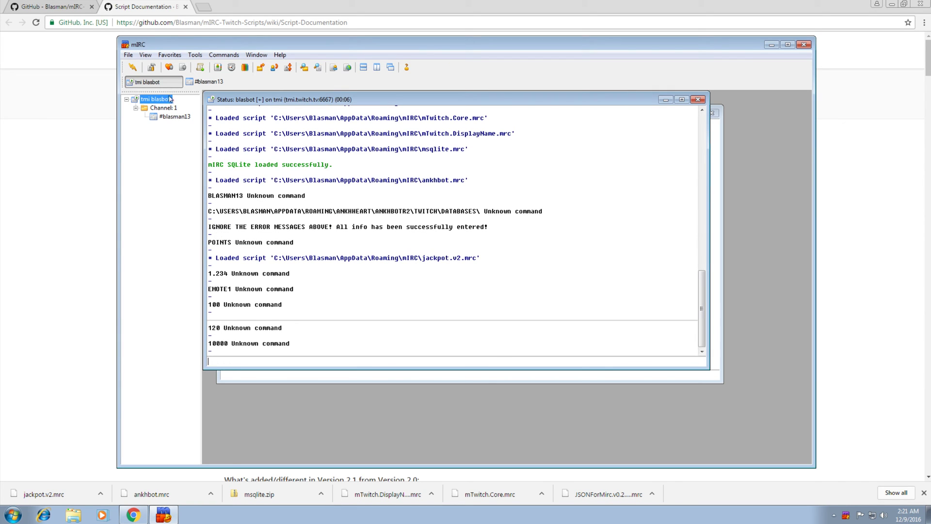
# Step: Exit mIRC and confirm closing it despite the open server connection
pyautogui.click(128, 54)
pyautogui.click(152, 132)
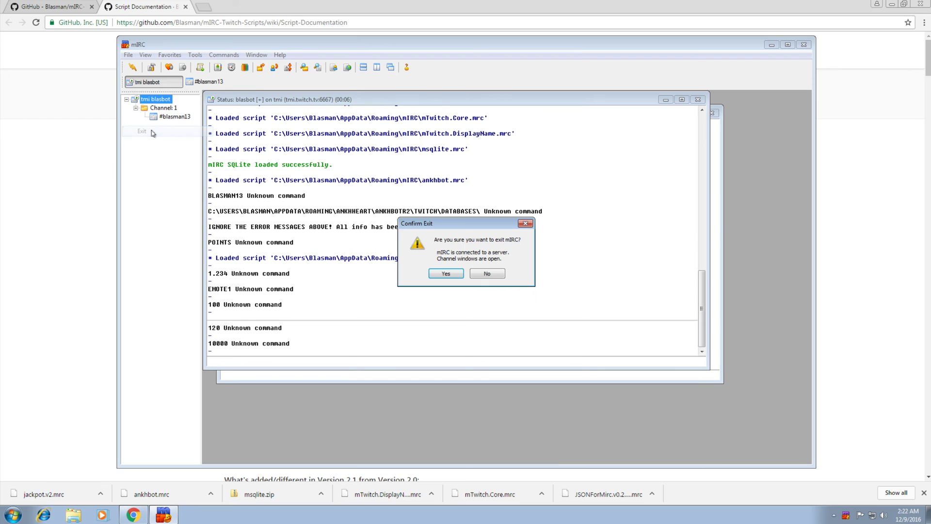
pyautogui.click(449, 274)
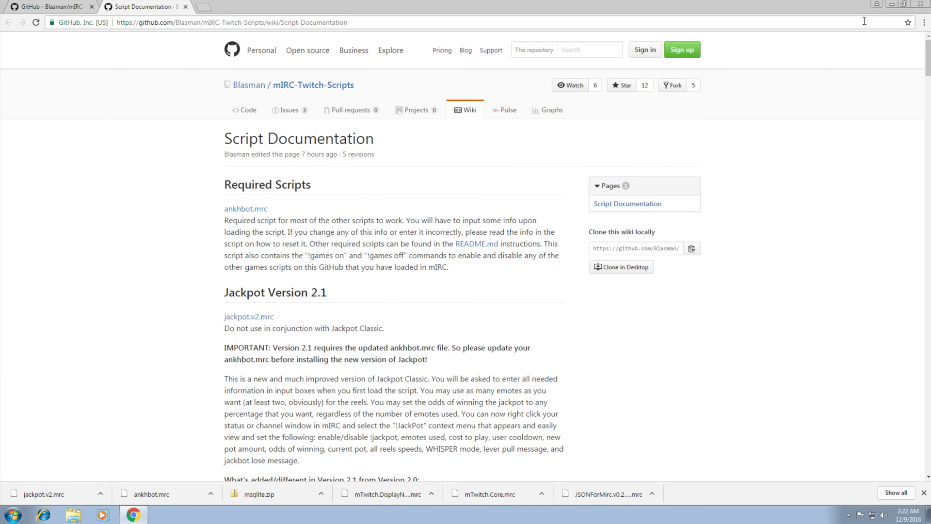
# Step: Minimize the browser and launch mIRC from the desktop, continuing with the evaluation copy
pyautogui.click(892, 6)
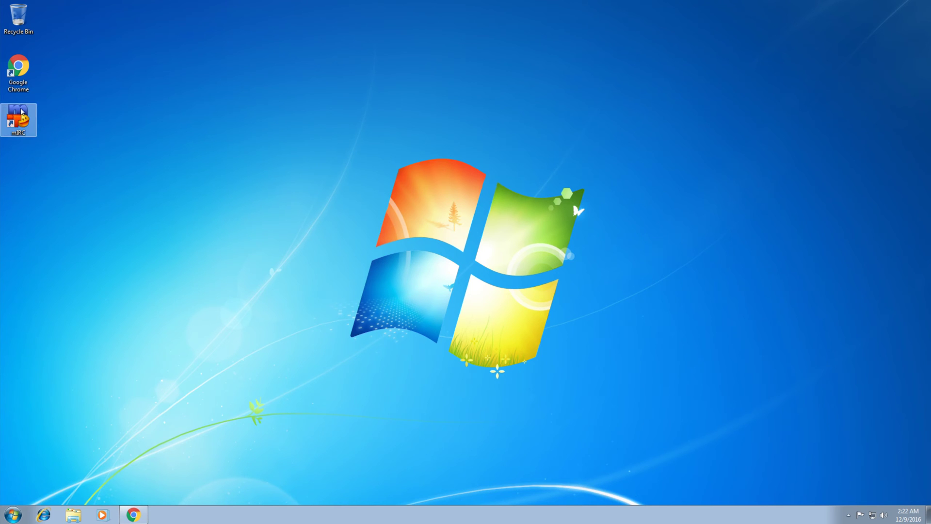
pyautogui.doubleClick(21, 111)
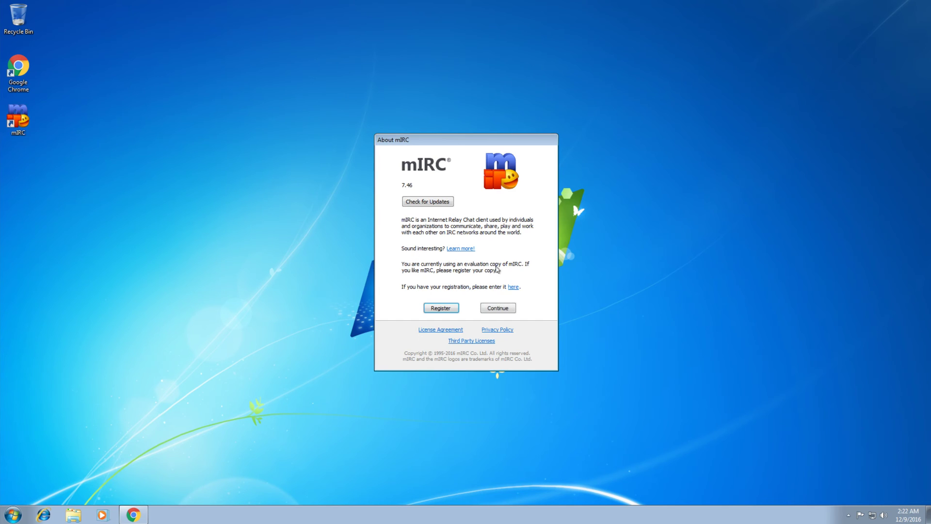
pyautogui.click(504, 309)
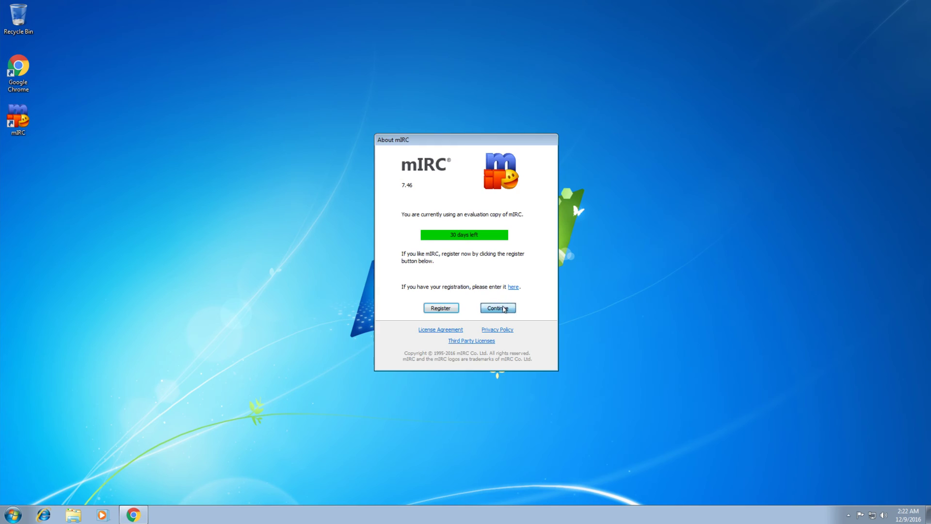
pyautogui.click(500, 308)
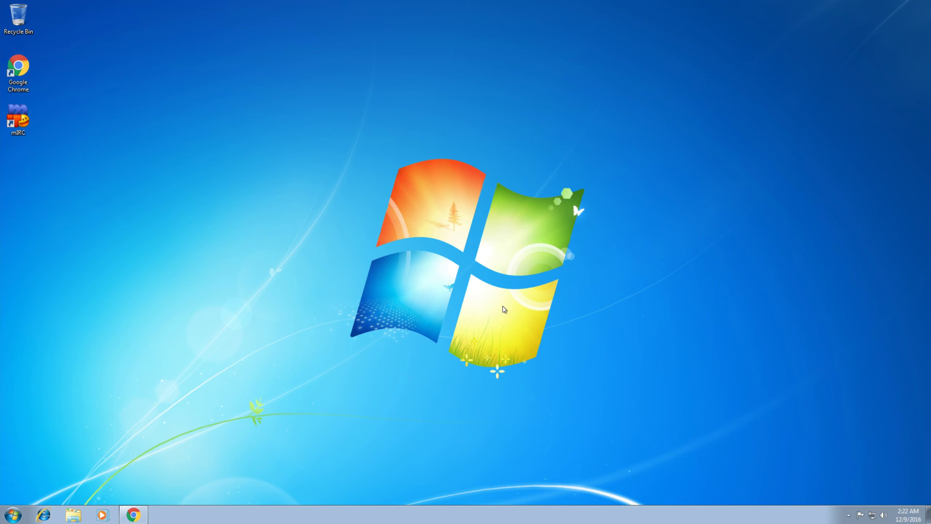
# Step: Customize the notification area so mIRC is set to "Show icon and notifications", and save the change
pyautogui.click(848, 515)
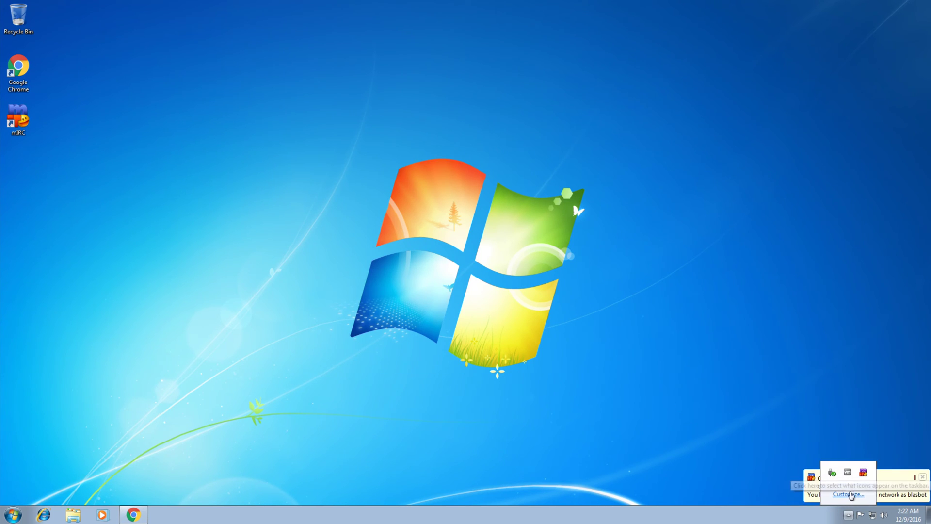
pyautogui.click(855, 494)
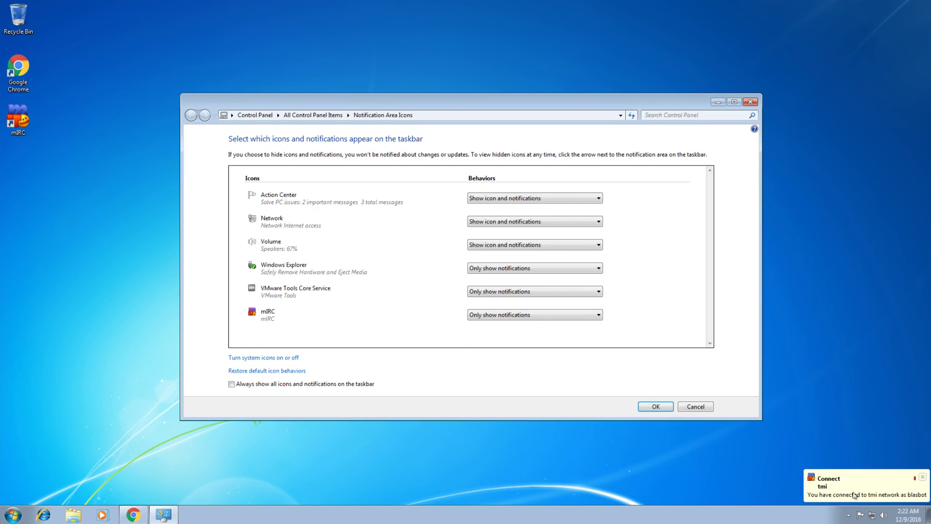
pyautogui.click(497, 320)
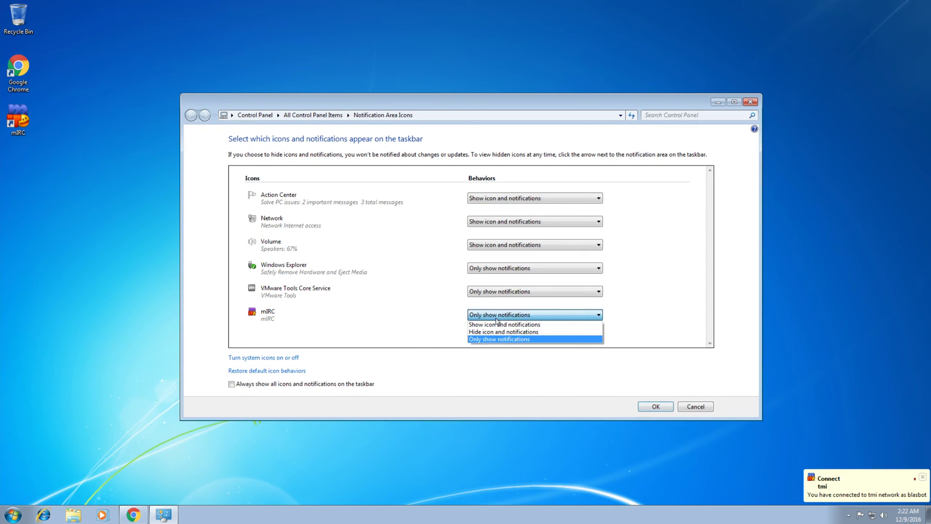
pyautogui.click(496, 328)
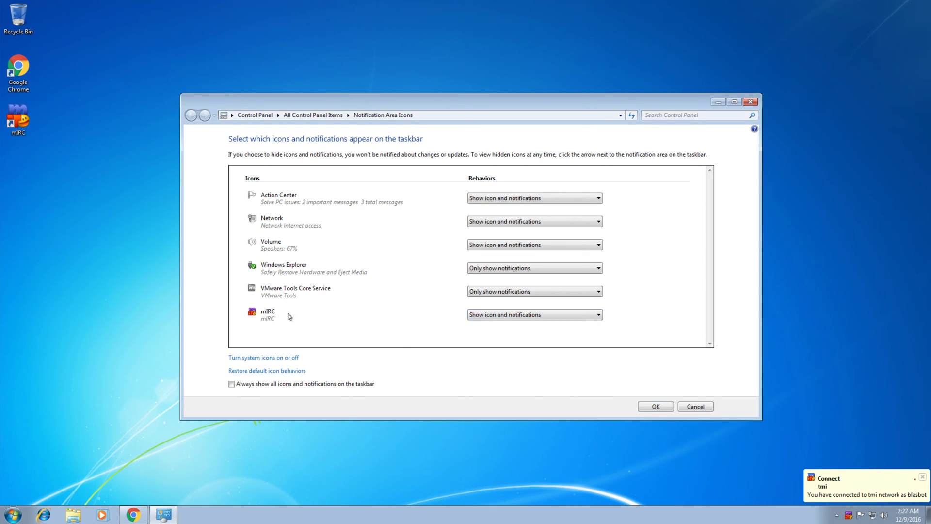
pyautogui.click(655, 407)
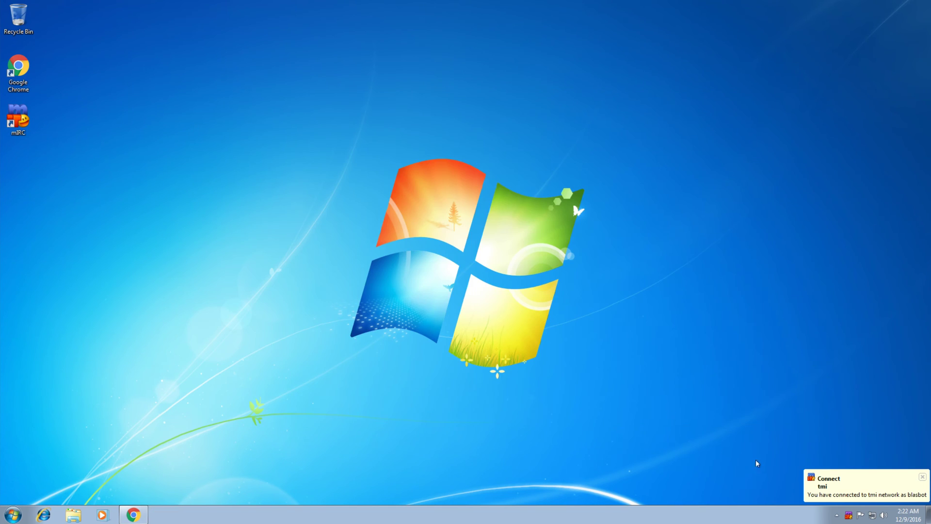
# Step: Restore mIRC from the tray and look over the !JackPot options in the channel window
pyautogui.click(849, 516)
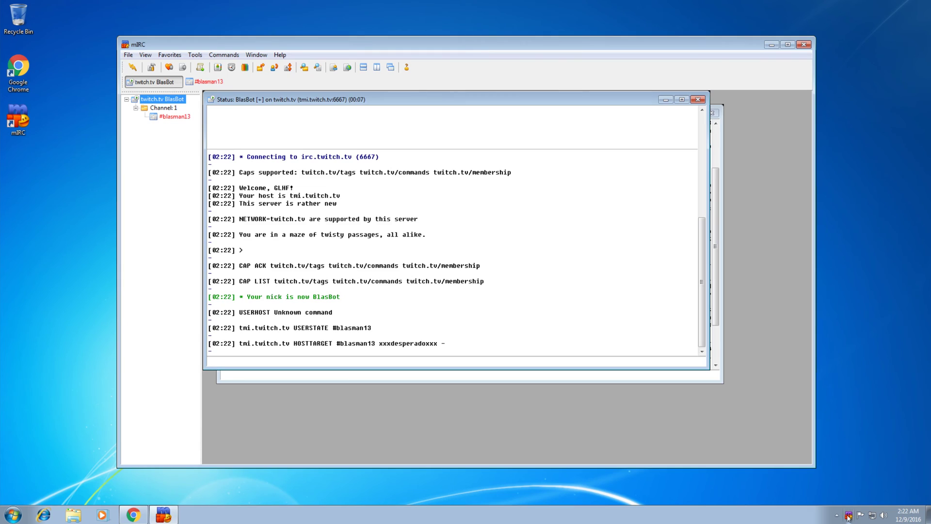
pyautogui.click(447, 378)
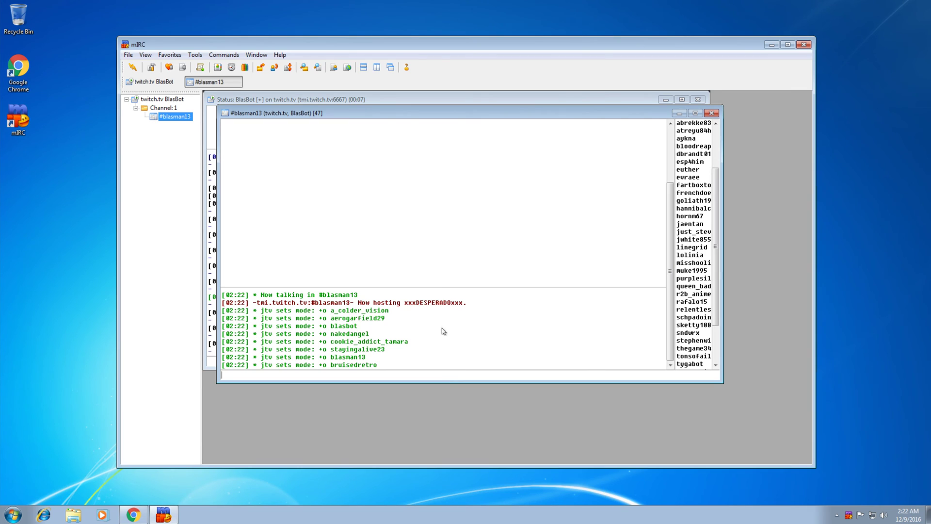
pyautogui.rightClick(433, 253)
pyautogui.moveTo(461, 274)
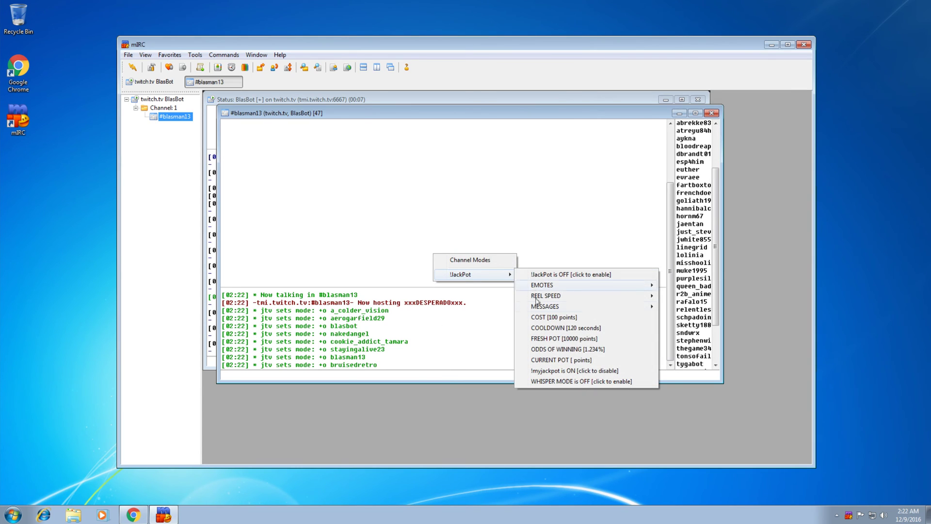
pyautogui.click(421, 191)
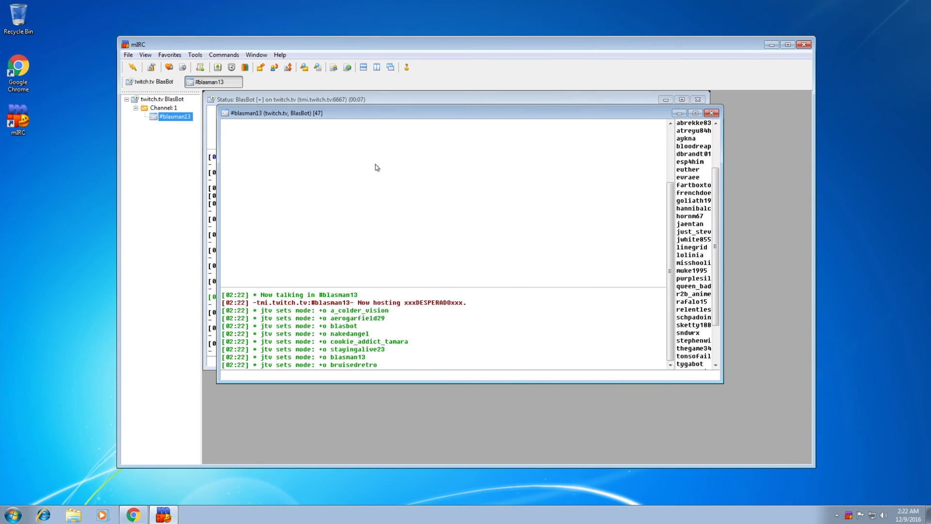
# Step: View the mIRC color settings and accept them as they are, then exit mIRC and confirm closing it
pyautogui.click(246, 68)
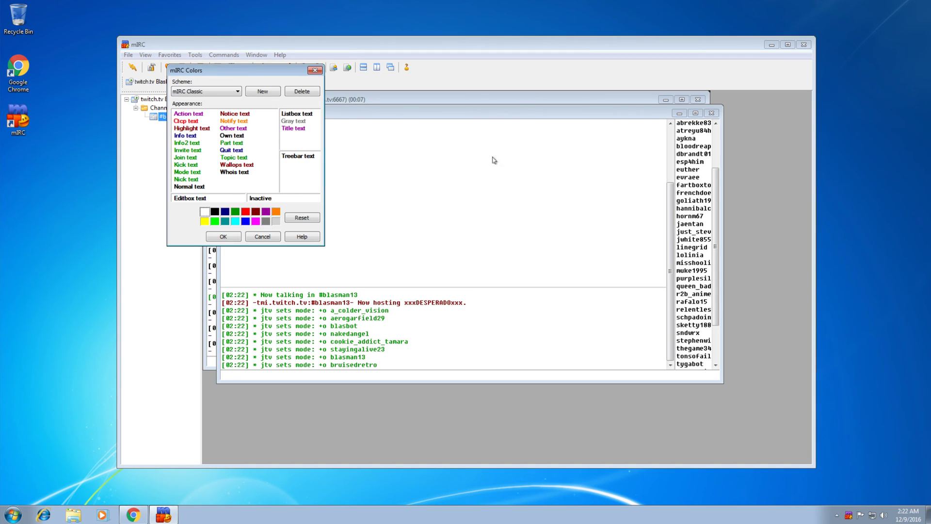
pyautogui.click(224, 237)
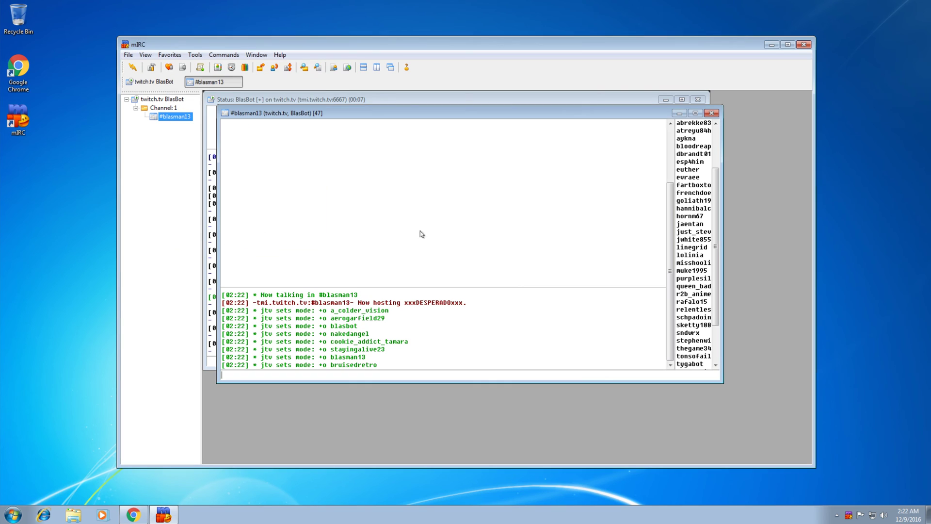
pyautogui.click(803, 45)
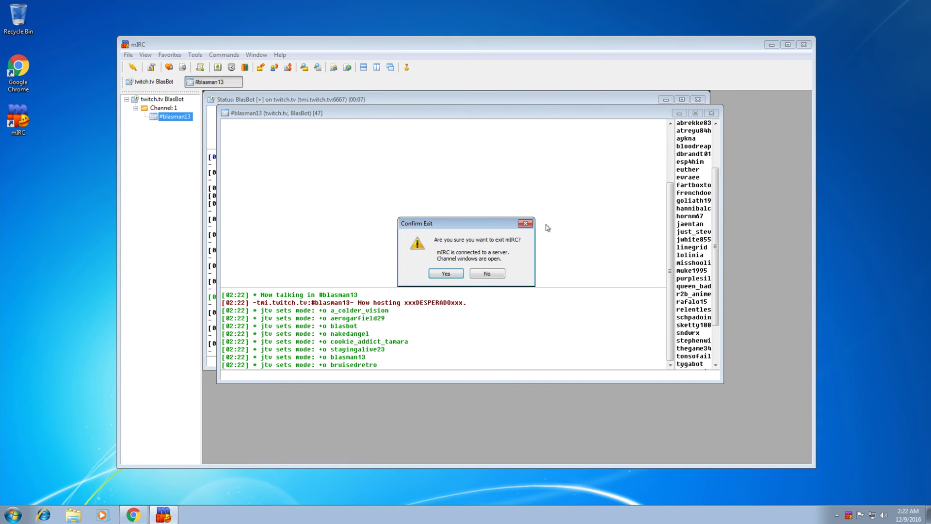
pyautogui.click(440, 273)
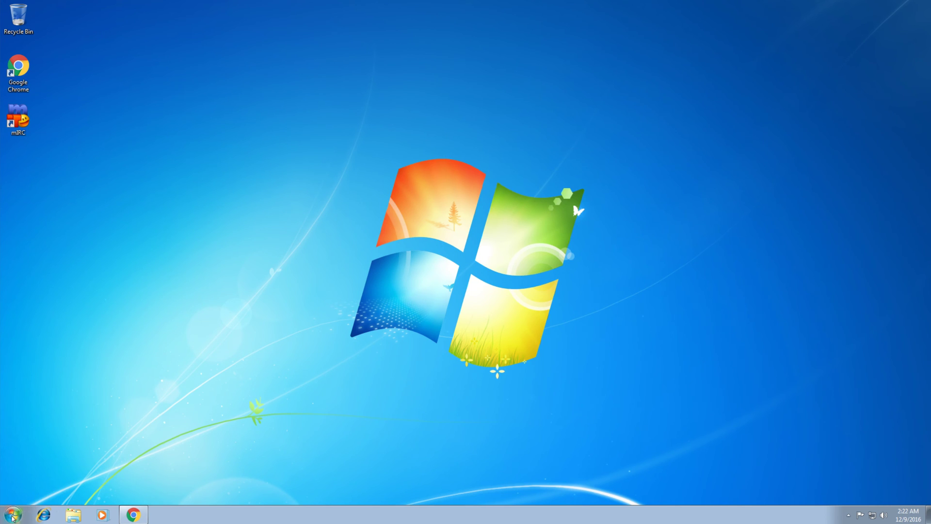
# Step: Open the Windows Startup folder from the programs list and copy the desktop mIRC shortcut into it
pyautogui.click(11, 516)
pyautogui.click(39, 471)
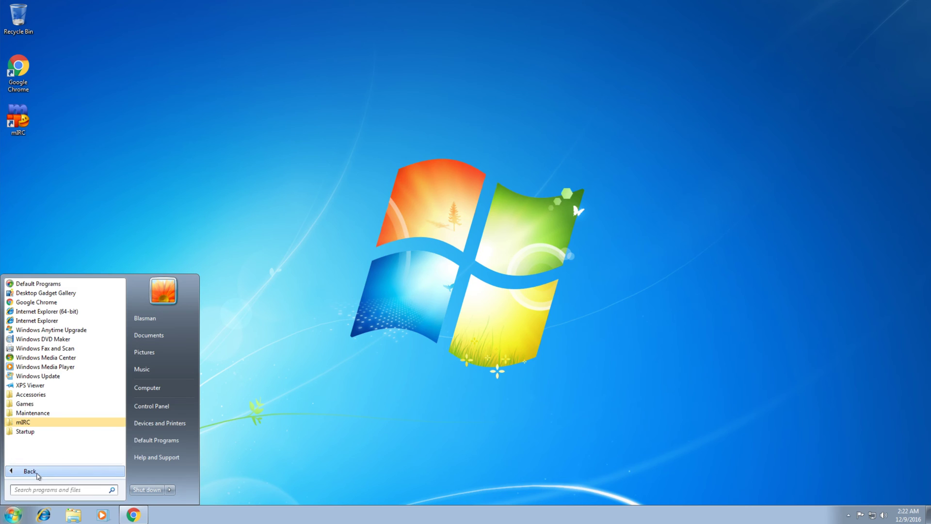
pyautogui.rightClick(27, 432)
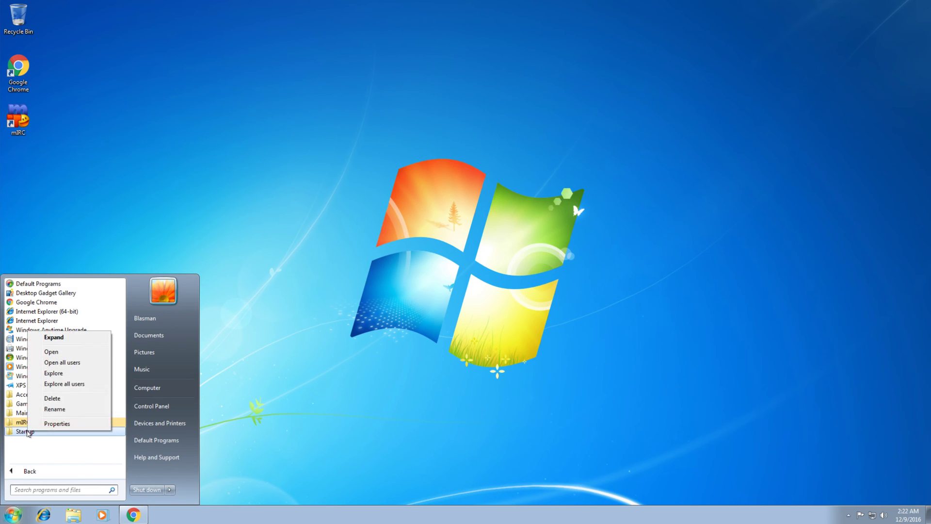
pyautogui.click(71, 354)
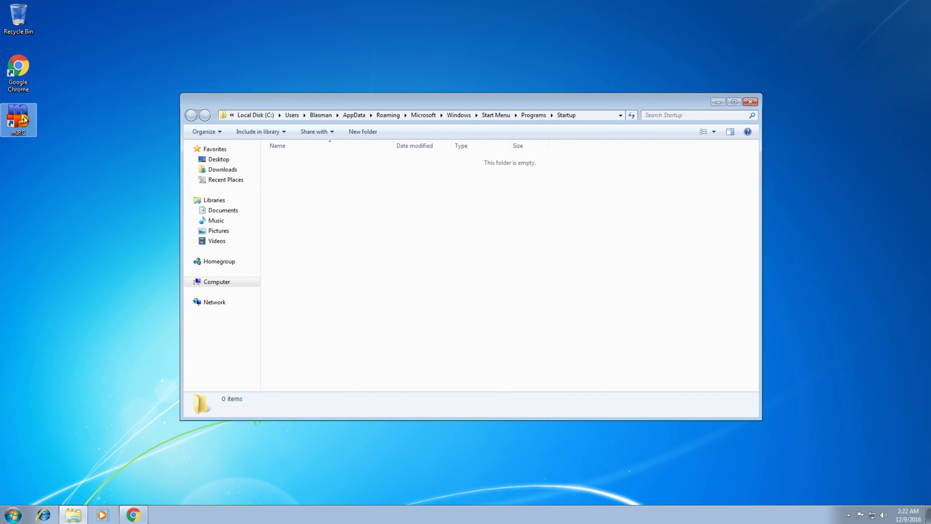
pyautogui.moveTo(23, 120); pyautogui.dragTo(360, 201)
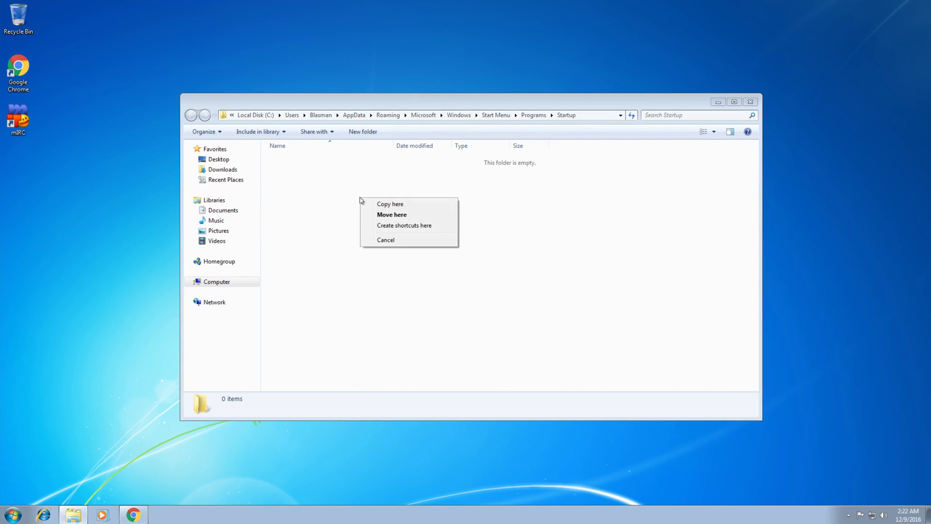
pyautogui.click(391, 204)
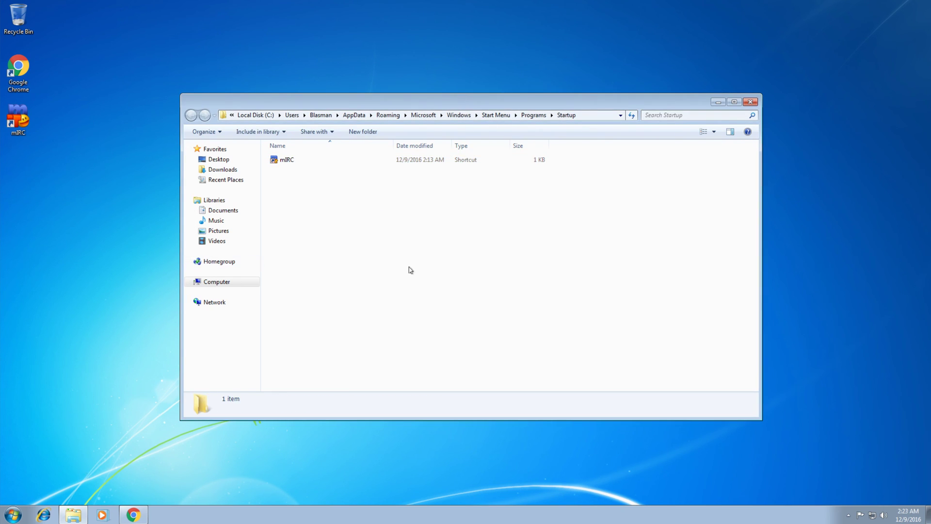
pyautogui.click(280, 163)
pyautogui.click(312, 222)
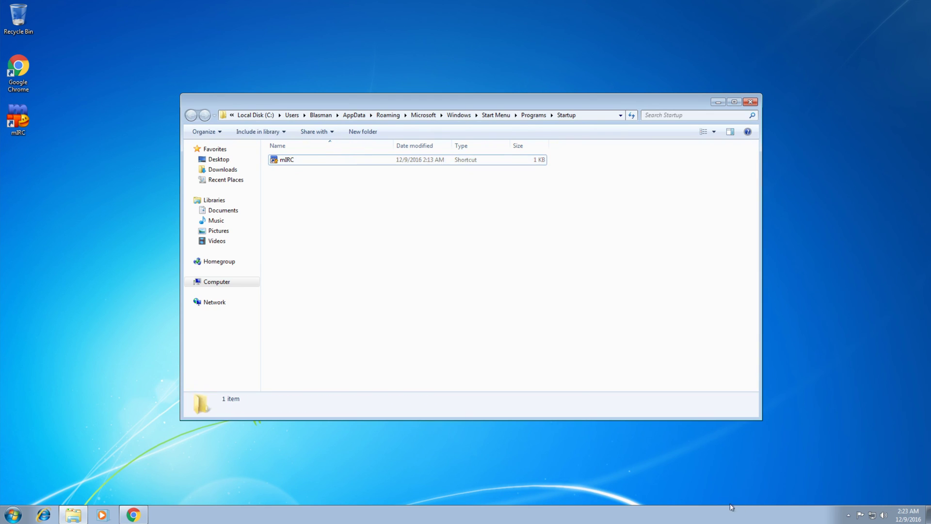
# Step: Launch mIRC from the shortcut in the Startup folder and continue with the evaluation copy
pyautogui.click(848, 515)
pyautogui.click(410, 272)
pyautogui.doubleClick(292, 164)
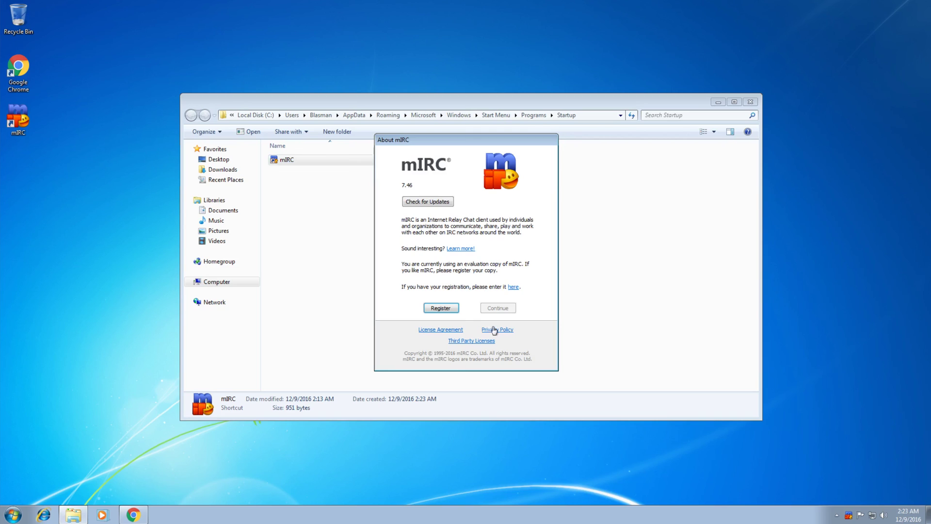
pyautogui.click(504, 310)
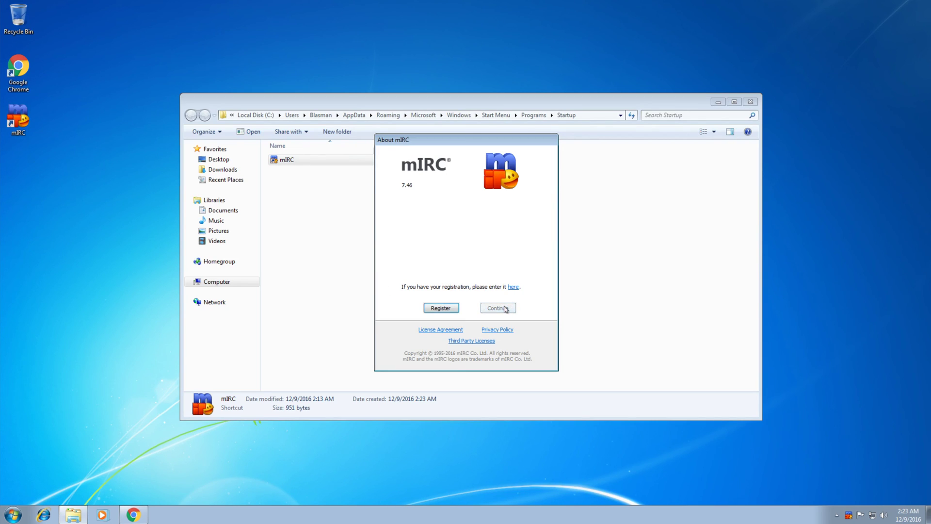
pyautogui.click(499, 309)
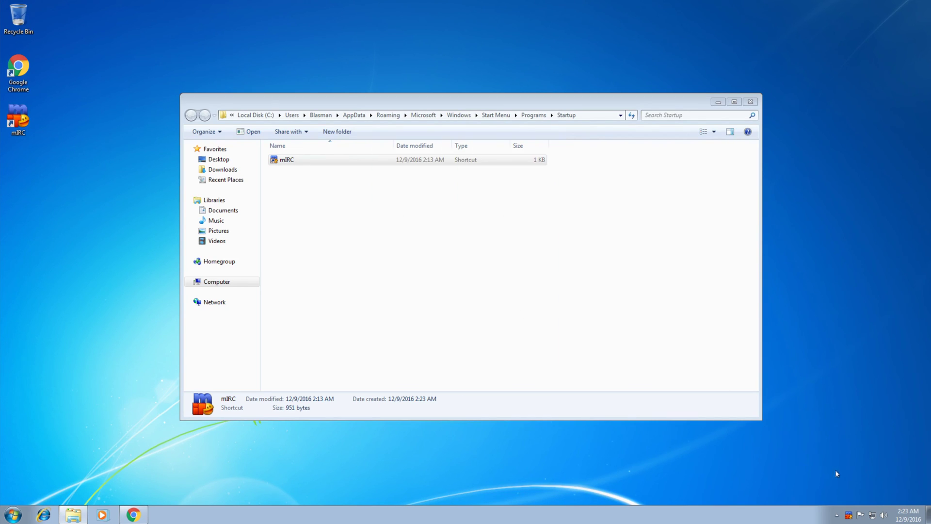
# Step: Restore mIRC from the tray to check the channel connection, then minimize it back to the tray
pyautogui.click(848, 517)
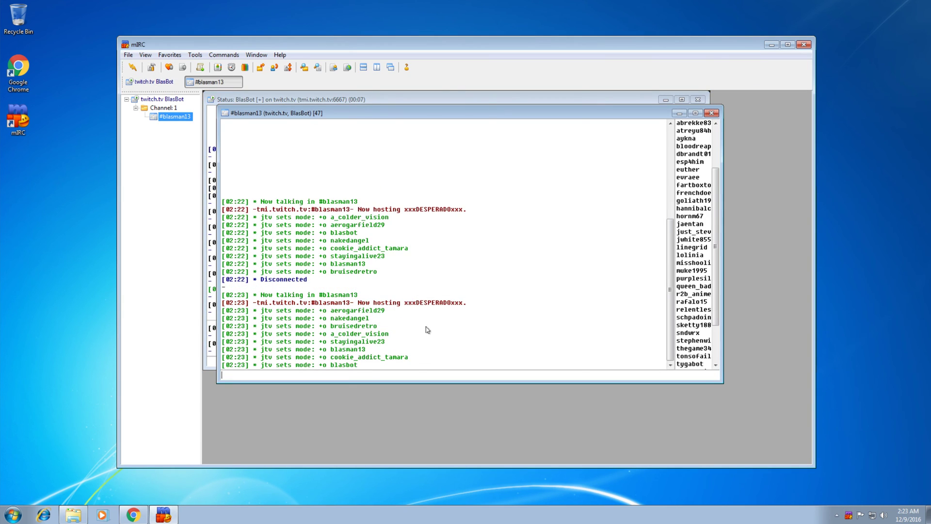
pyautogui.click(768, 46)
pyautogui.click(546, 277)
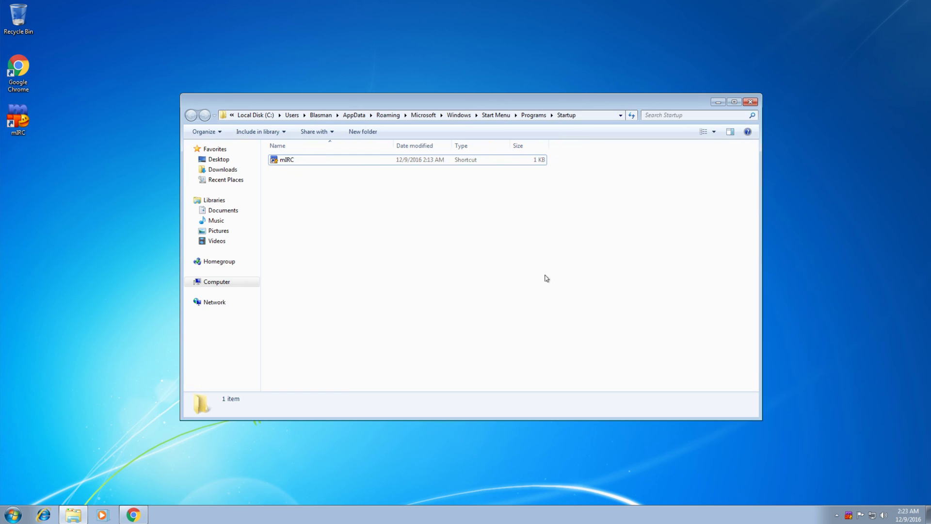